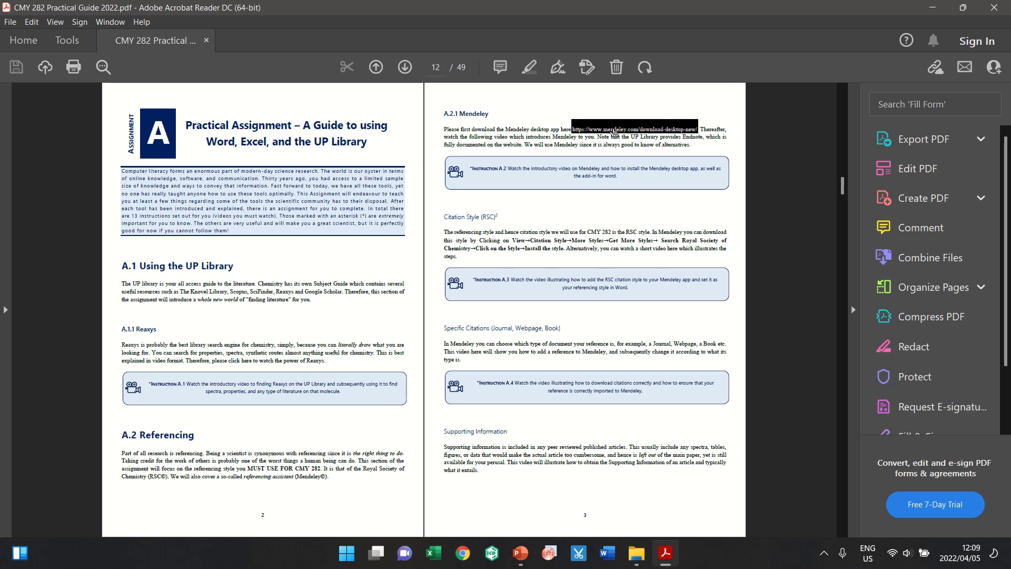
Step: Download Mendeley Reference Manager for Windows through the guide's Mendeley link, and clear the browser, PDF and folder windows off the desktop
left_click(614, 135)
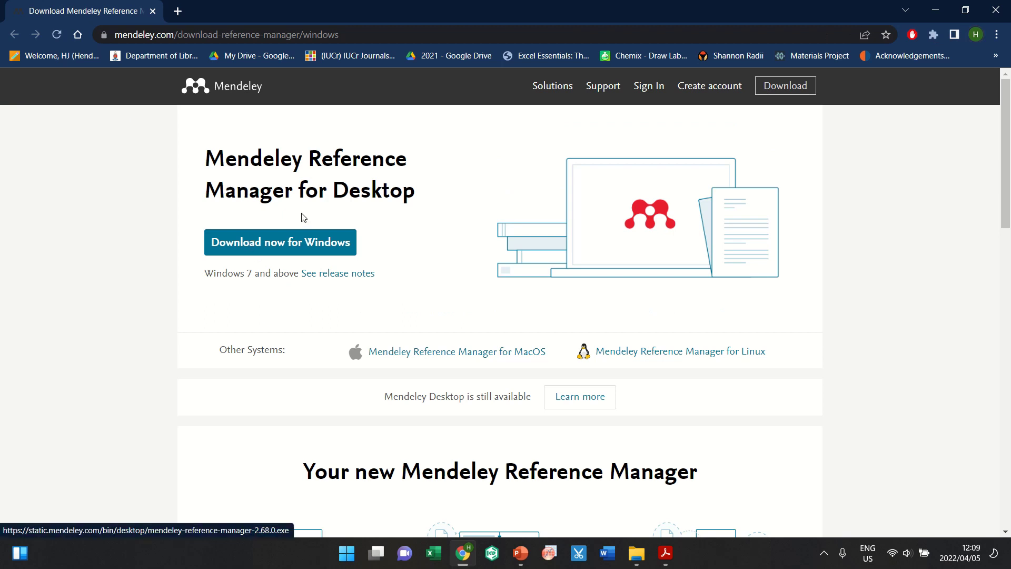
left_click(295, 243)
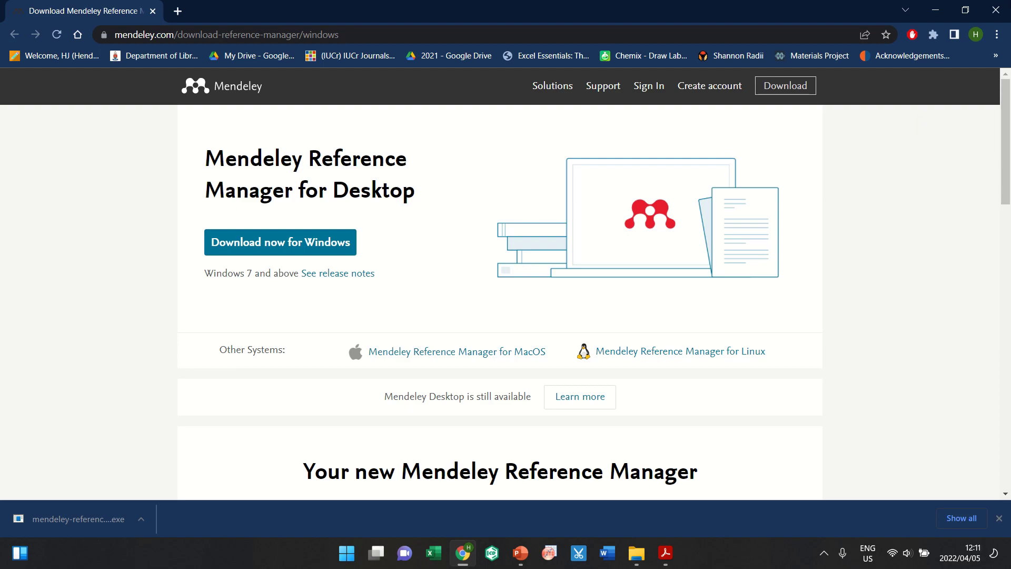
left_click(995, 10)
left_click(935, 10)
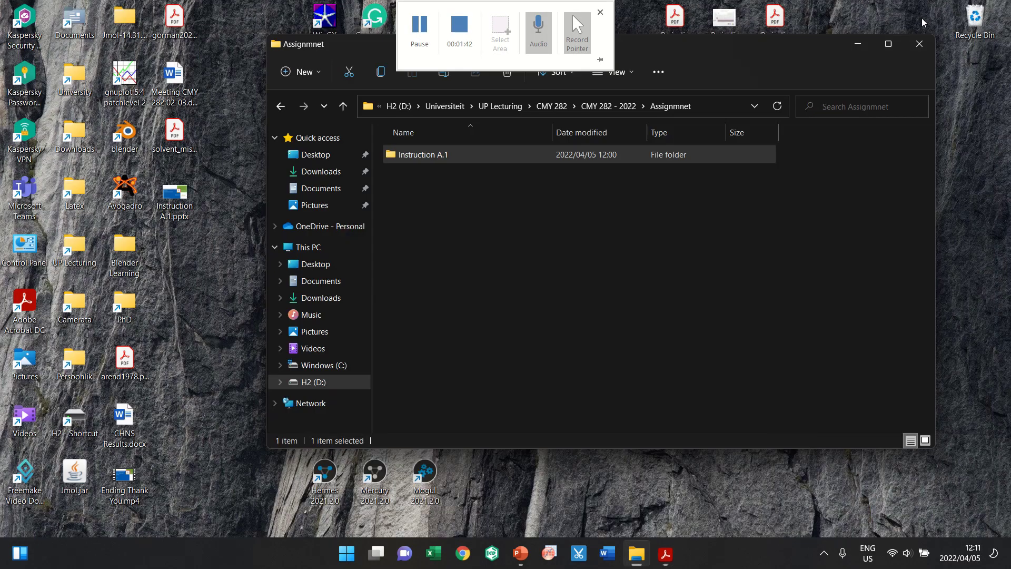
left_click(864, 45)
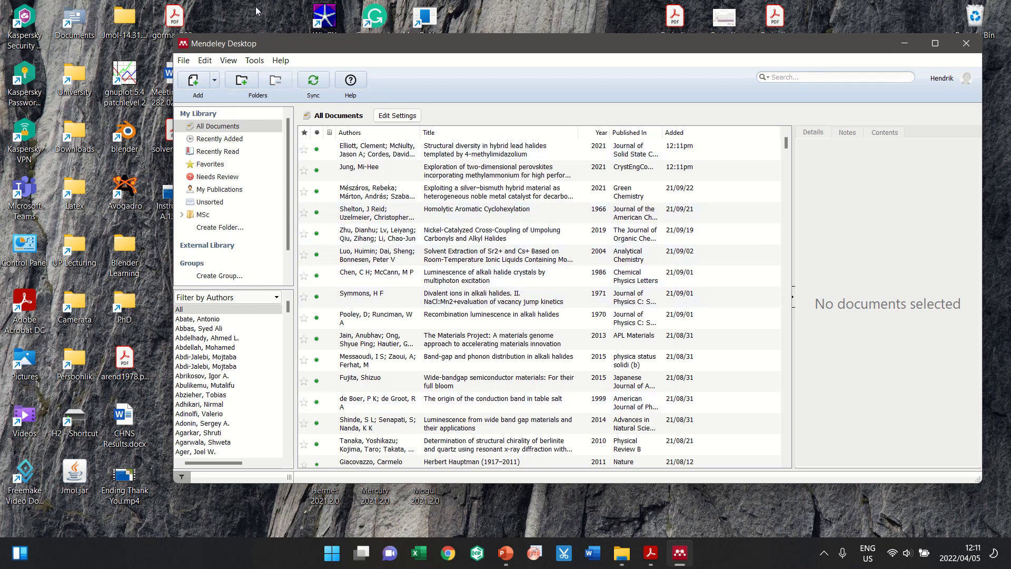
Step: Check the MS Word plugin option among the tools of Mendeley Desktop
left_click(253, 63)
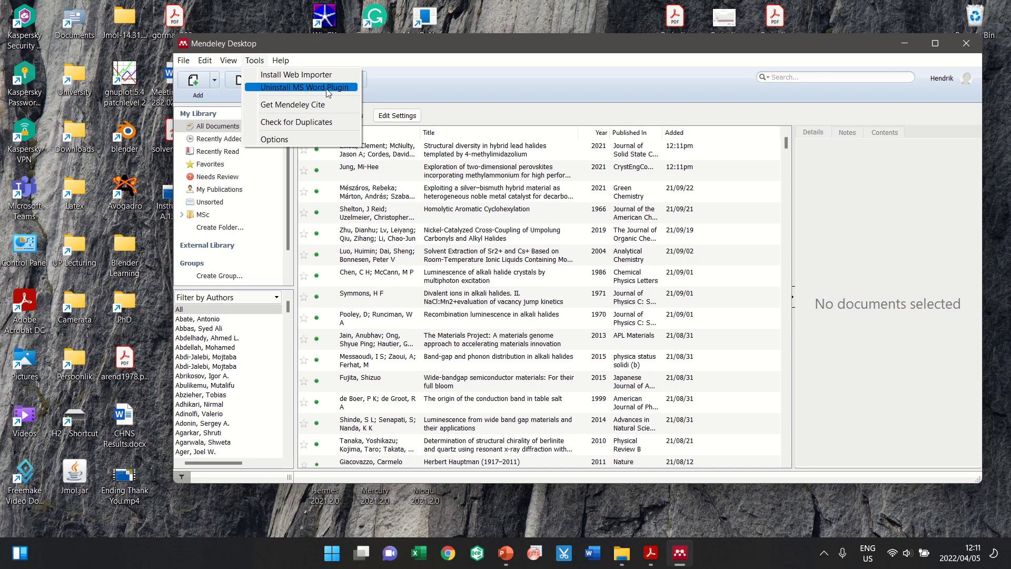
left_click(557, 121)
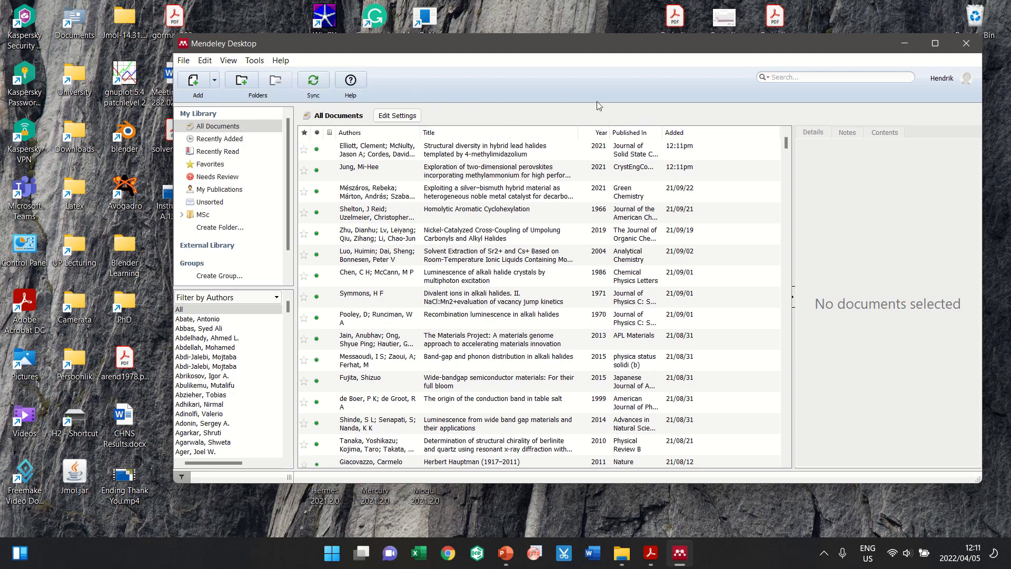
Step: Switch to Word, create a blank document and close the Grammarly pane
left_click(591, 553)
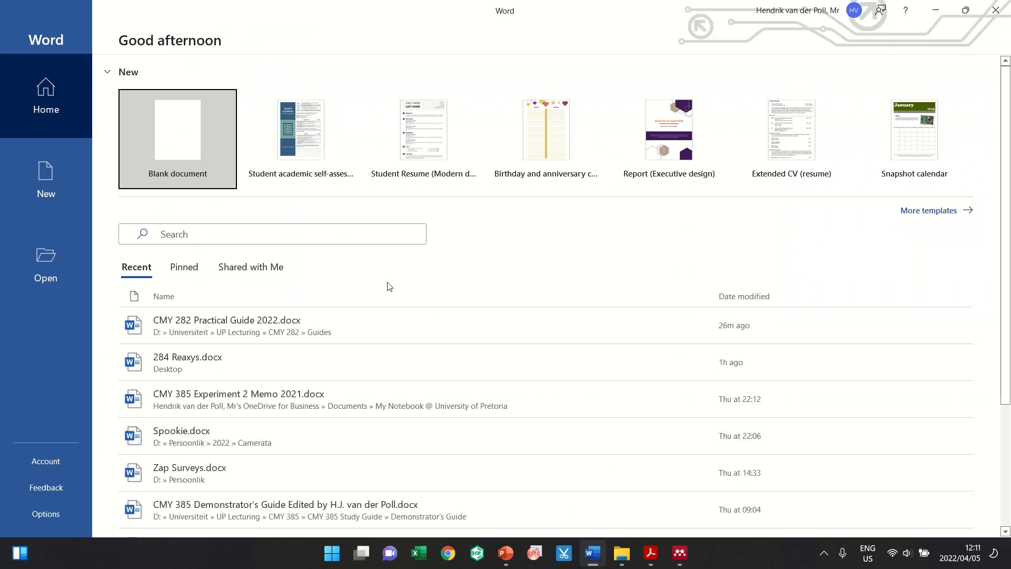
left_click(175, 139)
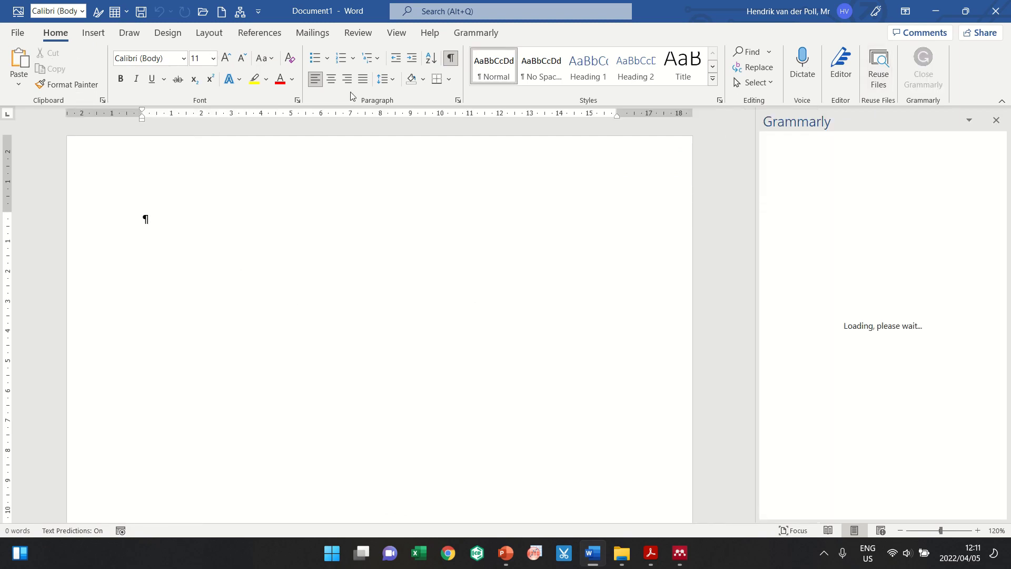
left_click(996, 120)
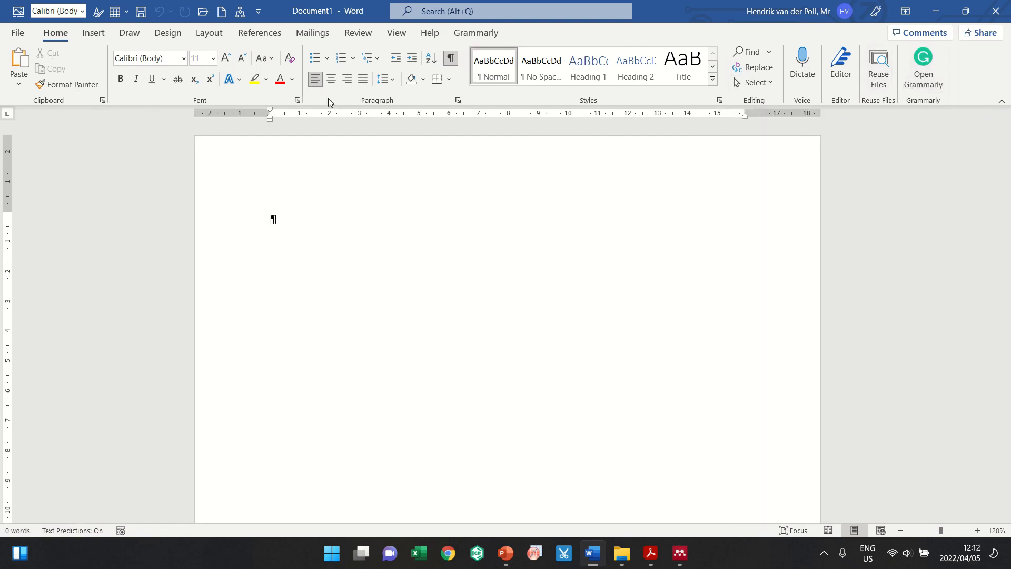
Step: View the Mendeley Cite add-in's start page in Word and close its pane
left_click(258, 35)
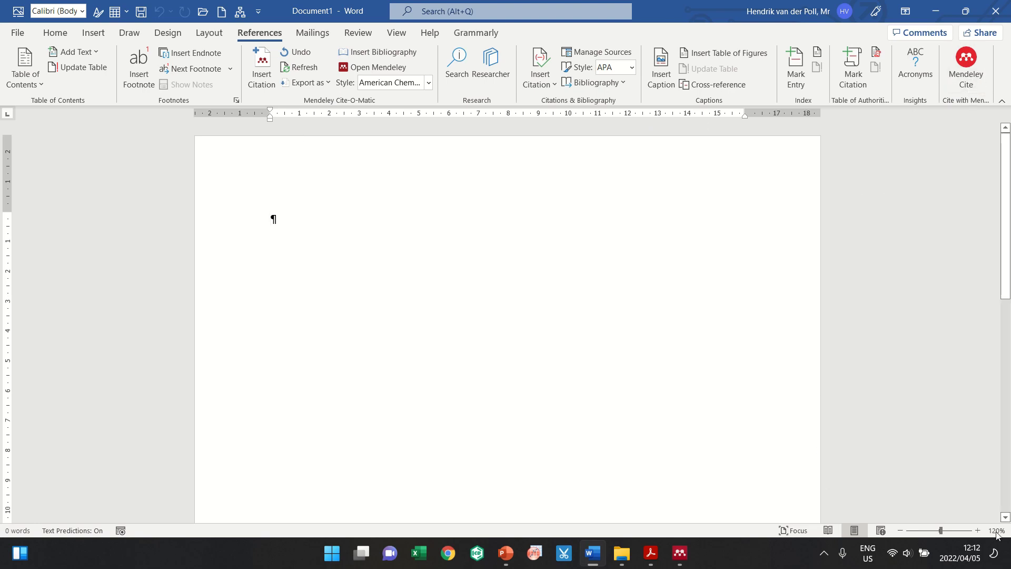
left_click(965, 65)
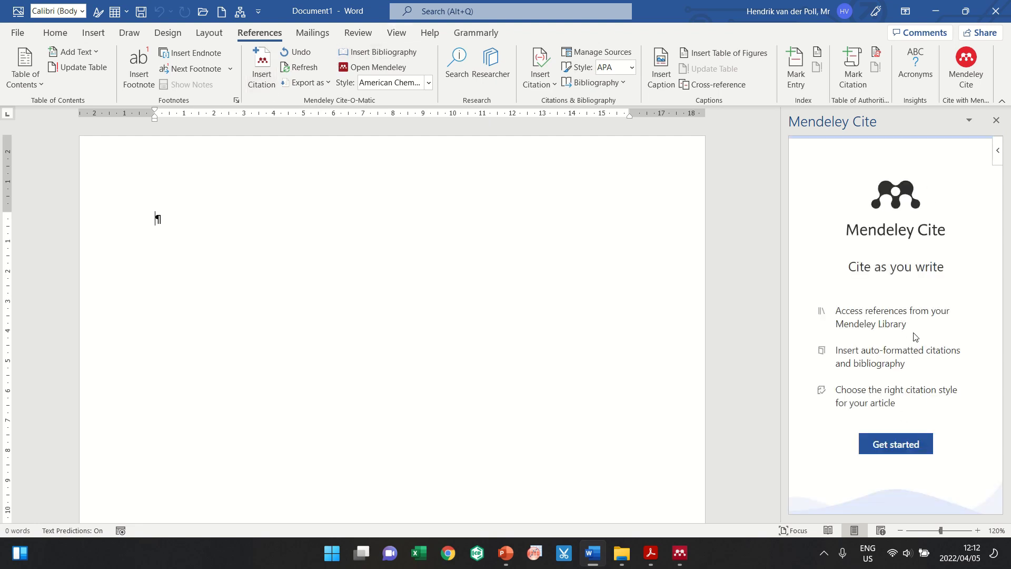
left_click(996, 120)
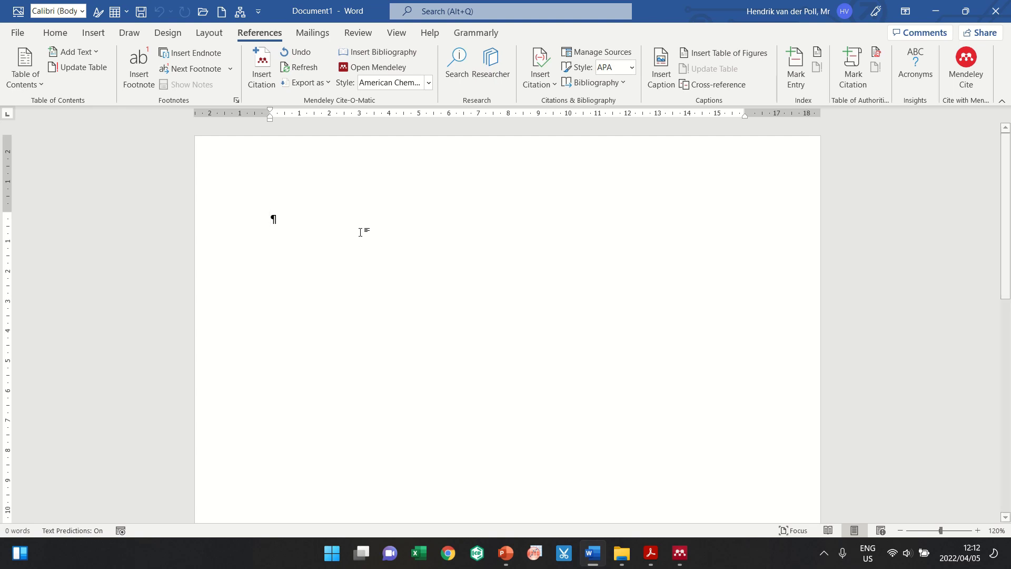
Step: Enter the text "whehehehe" and cite the 2002 article "Low-Temperature Melt Processing of Organic−Inorganic Hybrid…" after it with the Mendeley plugin
type("whehehehe")
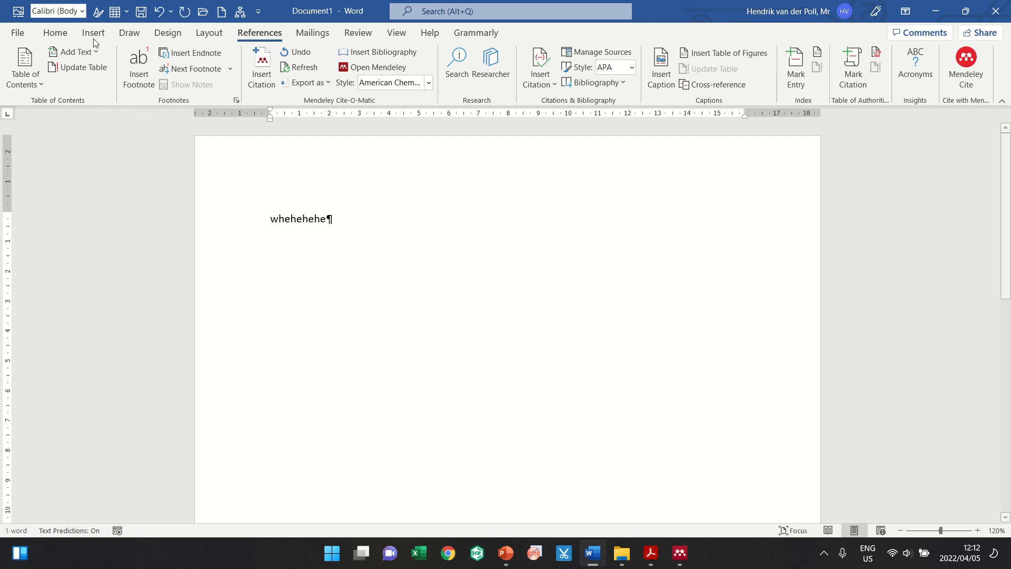
left_click(265, 89)
type("asdf")
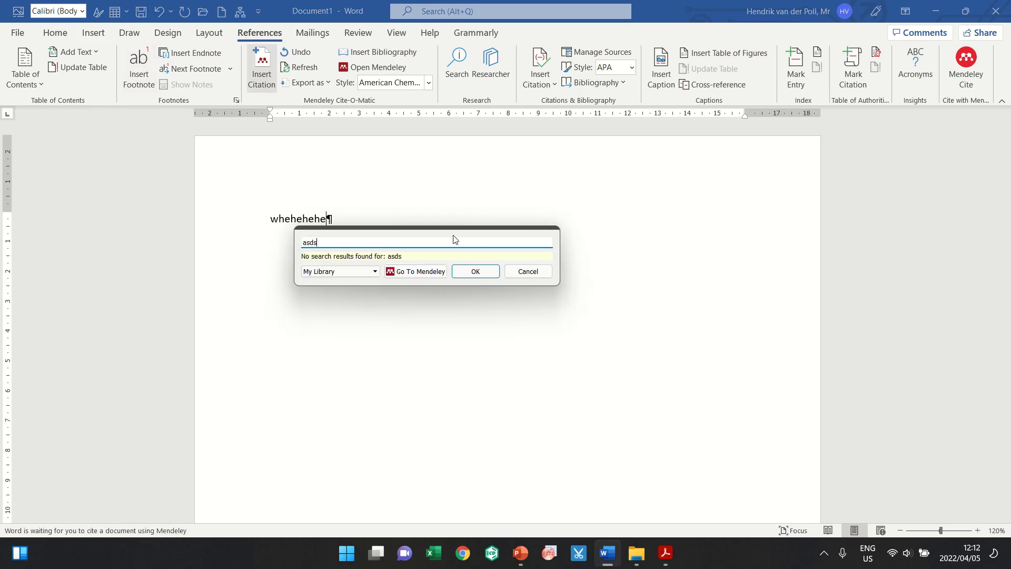
key("BackSpace")
key("BackSpace")
key("BackSpace")
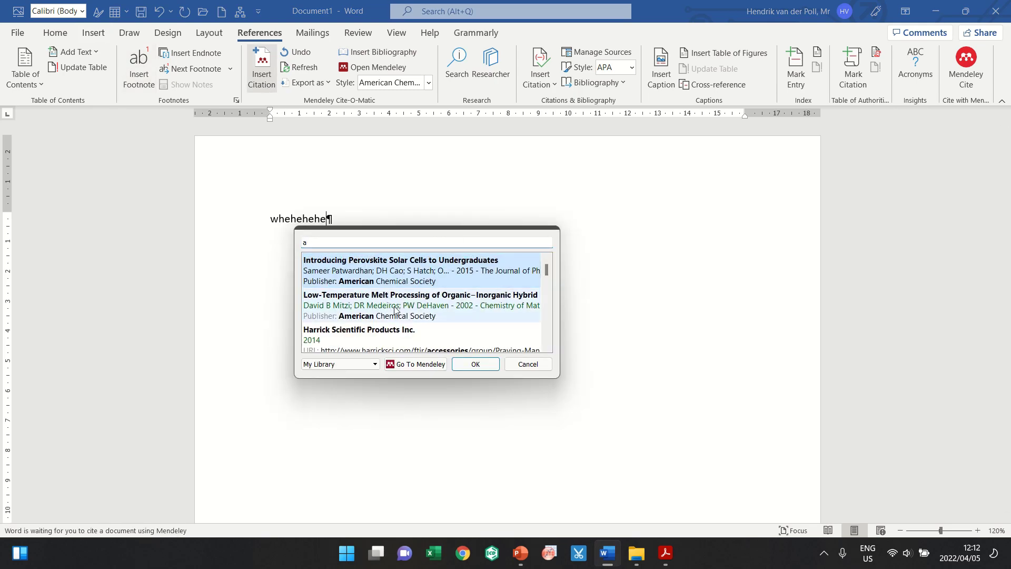
left_click(445, 261)
left_click(494, 265)
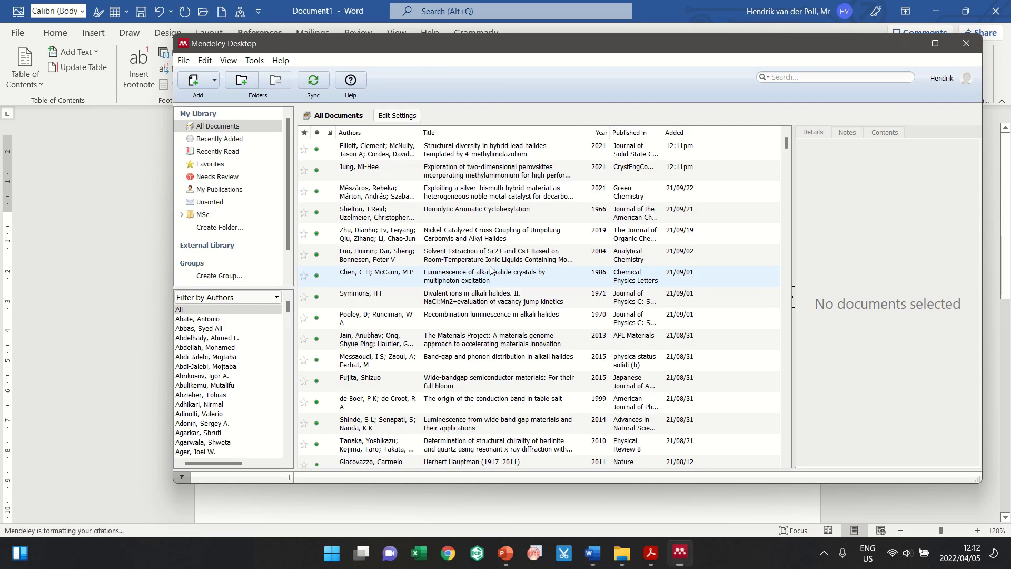
Step: Insert the Mendeley bibliography two lines below the cited text
key("Return")
key("Return")
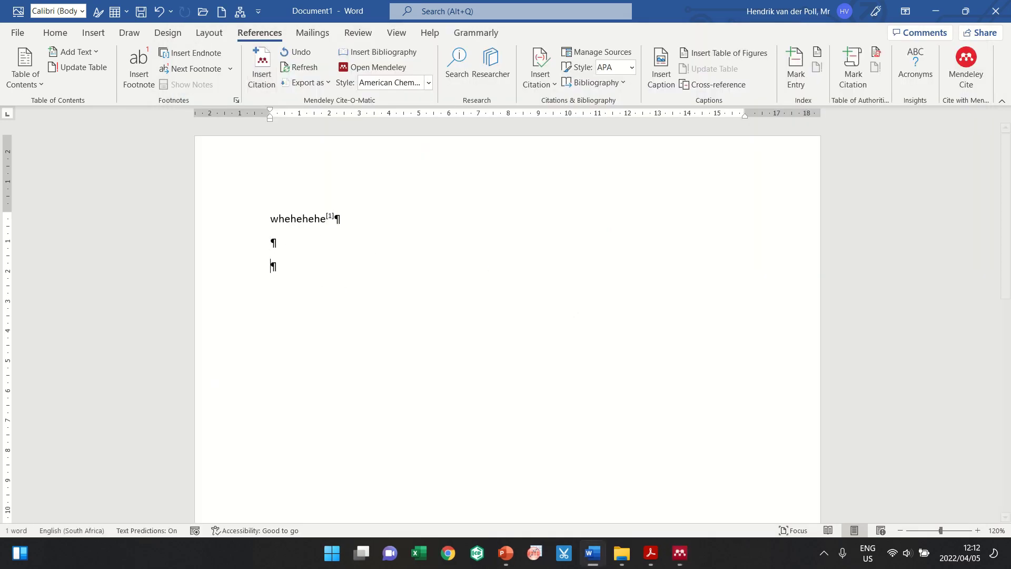
left_click(373, 52)
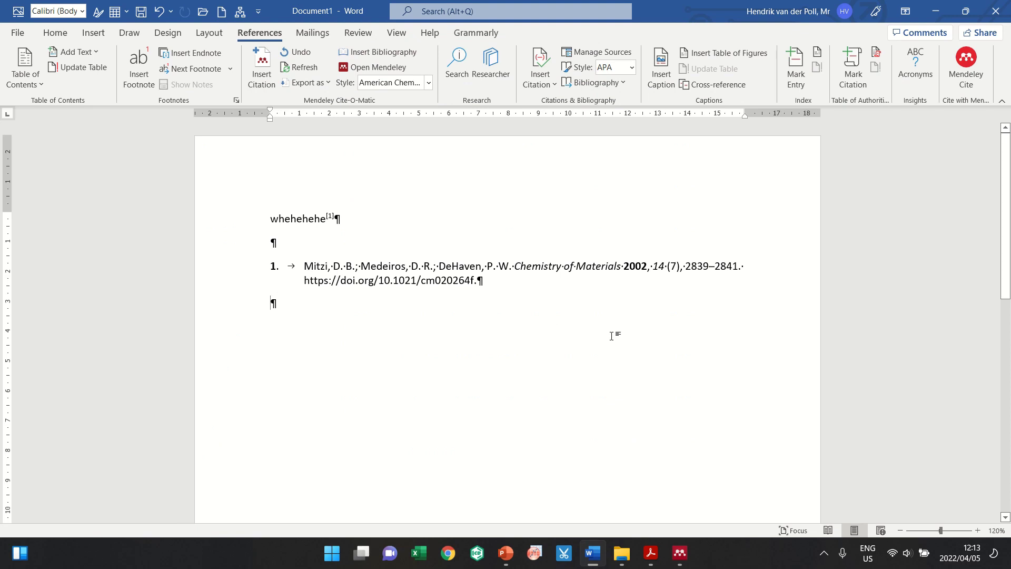
Step: Add the 1953 "Solution of the Phase Problem" book, the 2017 Journal of Physics Condensed Matter article and the 2016 Nanoscale article to the existing citation
left_click(330, 217)
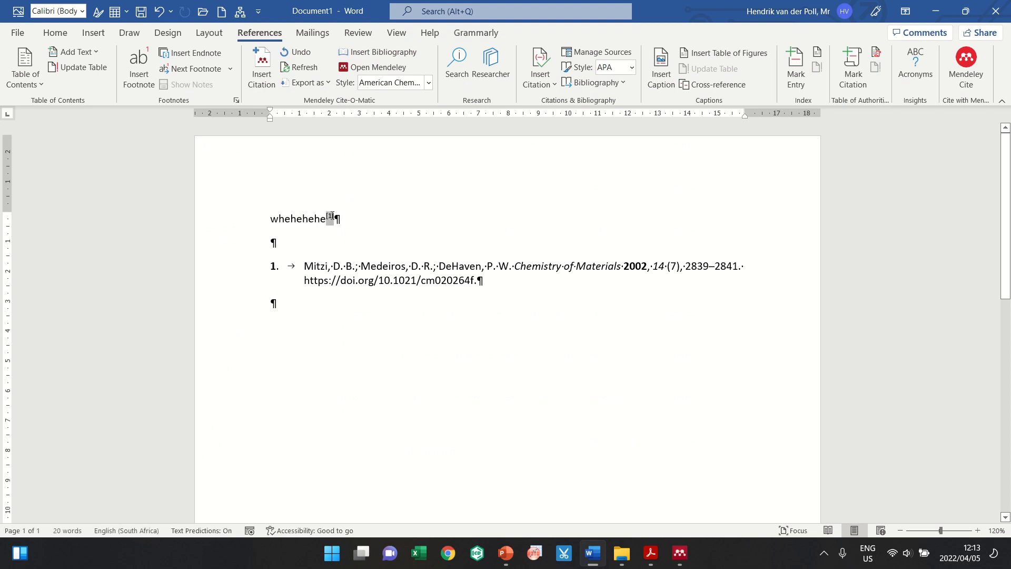
left_click(261, 65)
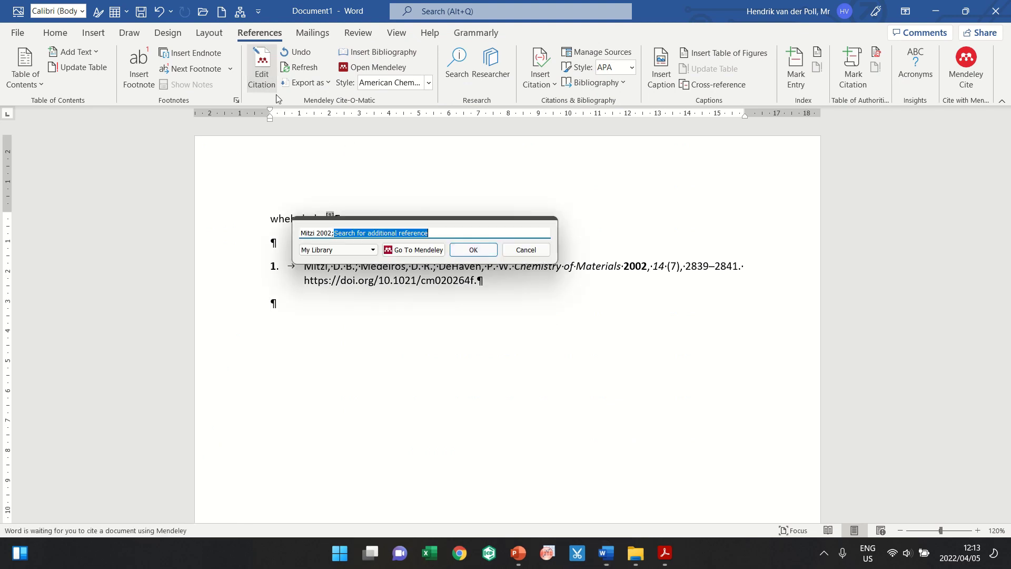
type("as")
scroll(432, 255, "down", 3)
left_click(421, 284)
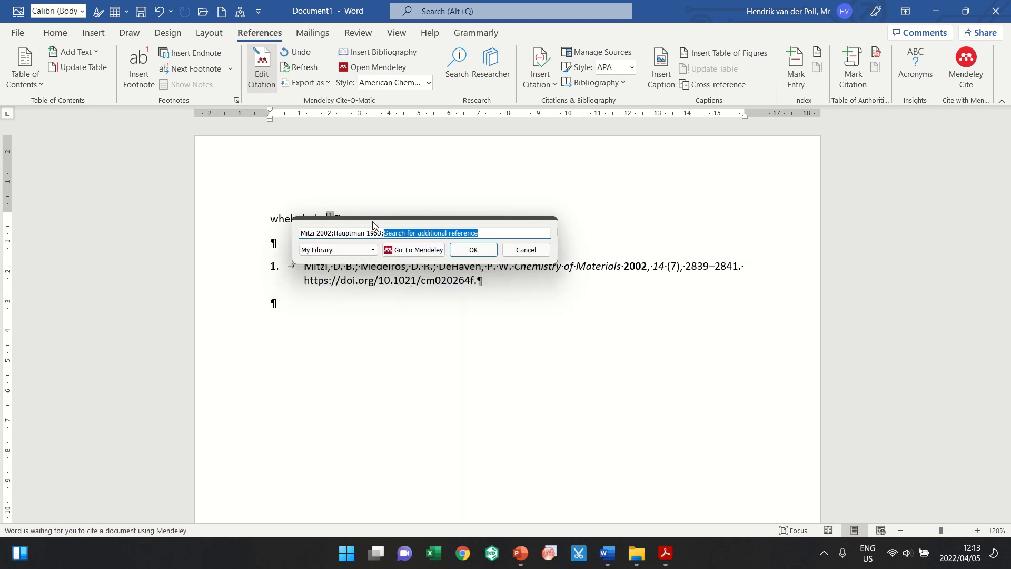
type("sd")
left_click(416, 260)
type("cao")
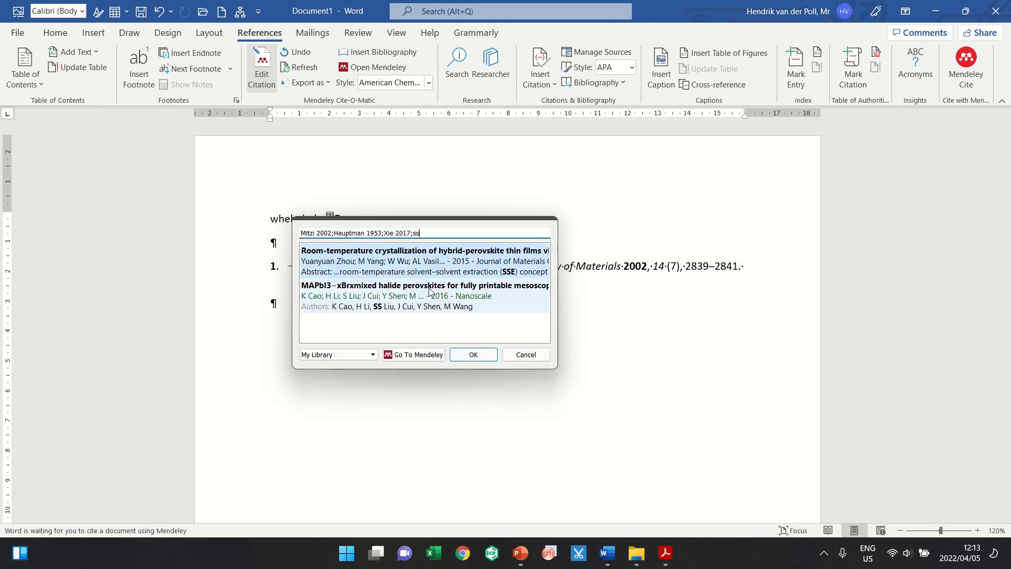
left_click(419, 300)
left_click(474, 250)
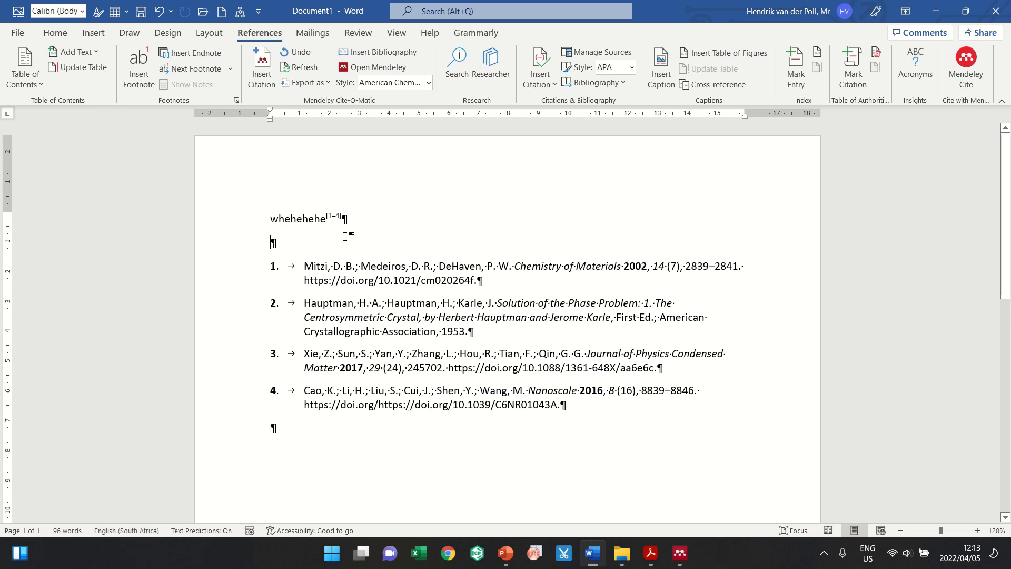
left_click(369, 241)
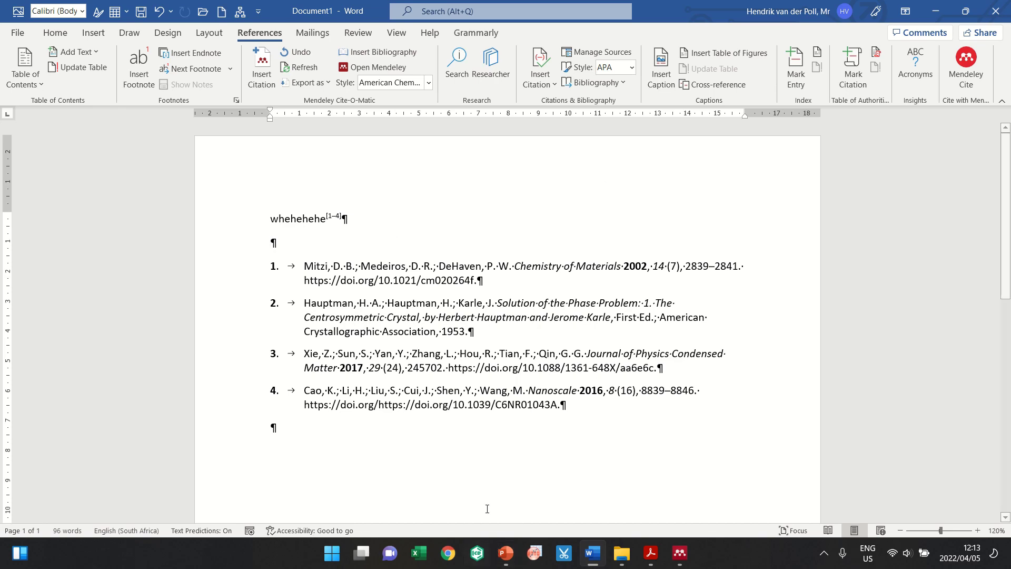
Step: Switch to the PDF guide and reopen the Mendeley download page from its link to review it
left_click(652, 562)
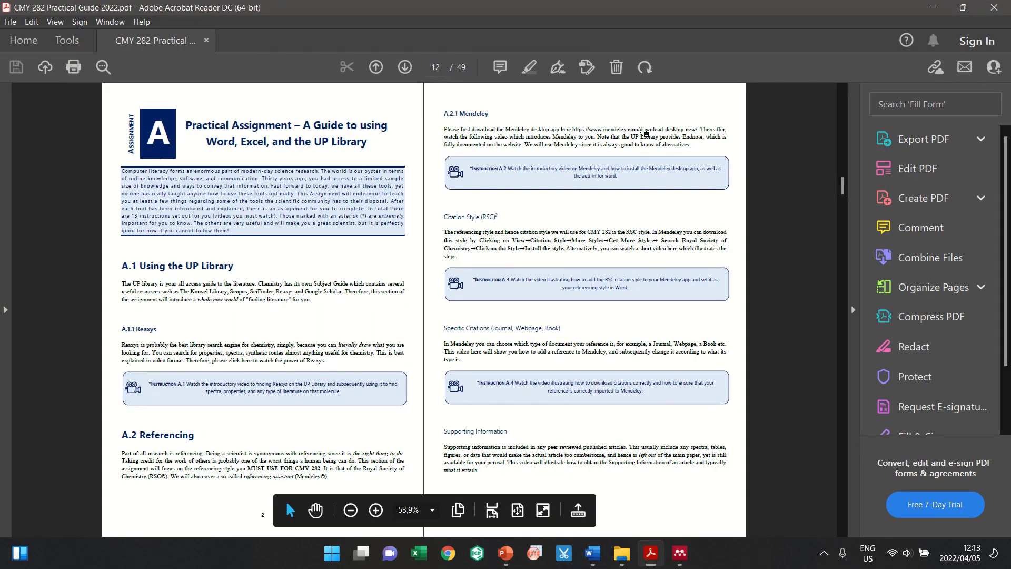
left_click(645, 136)
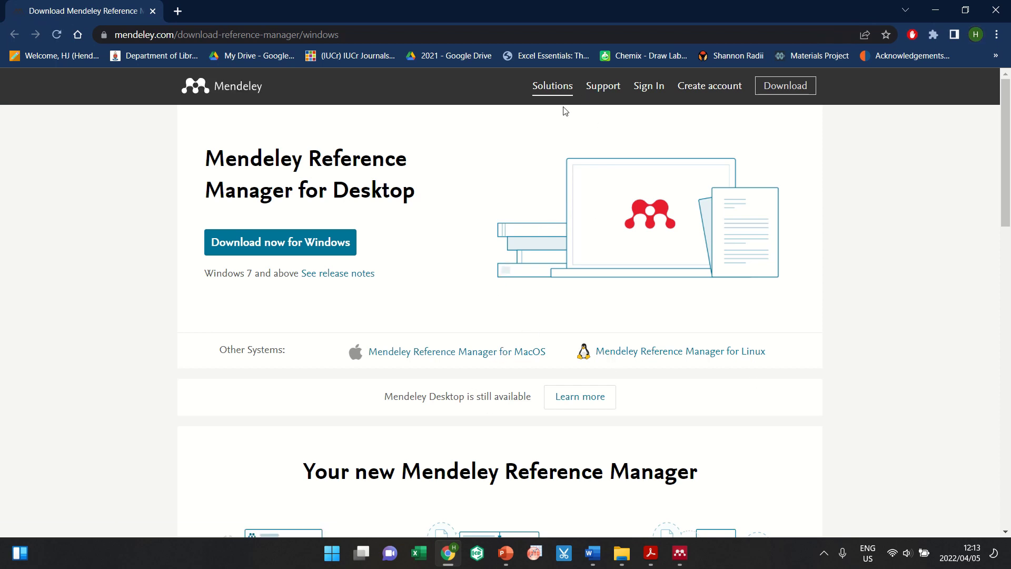
scroll(567, 214, "down", 1)
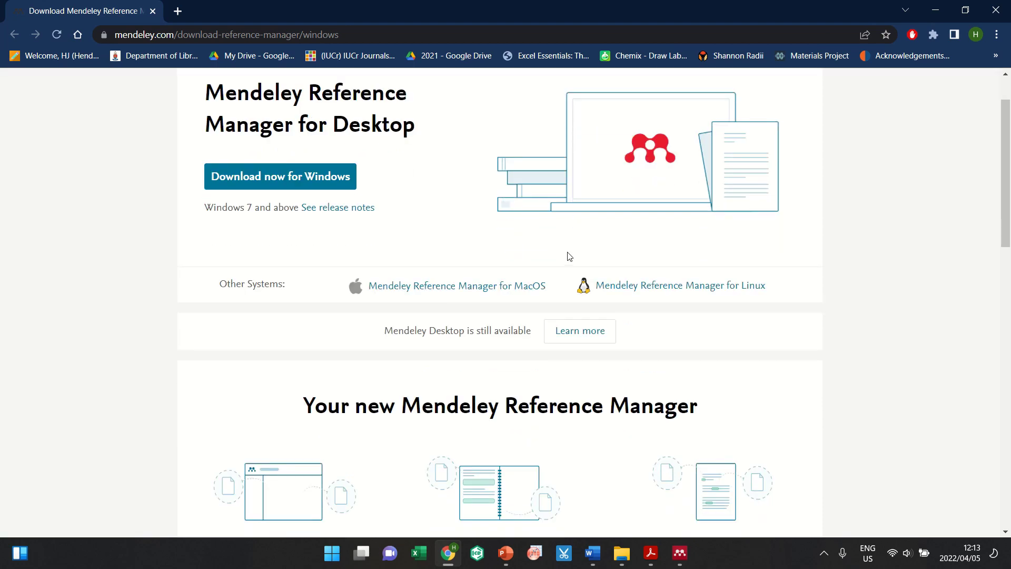
scroll(557, 263, "up", 1)
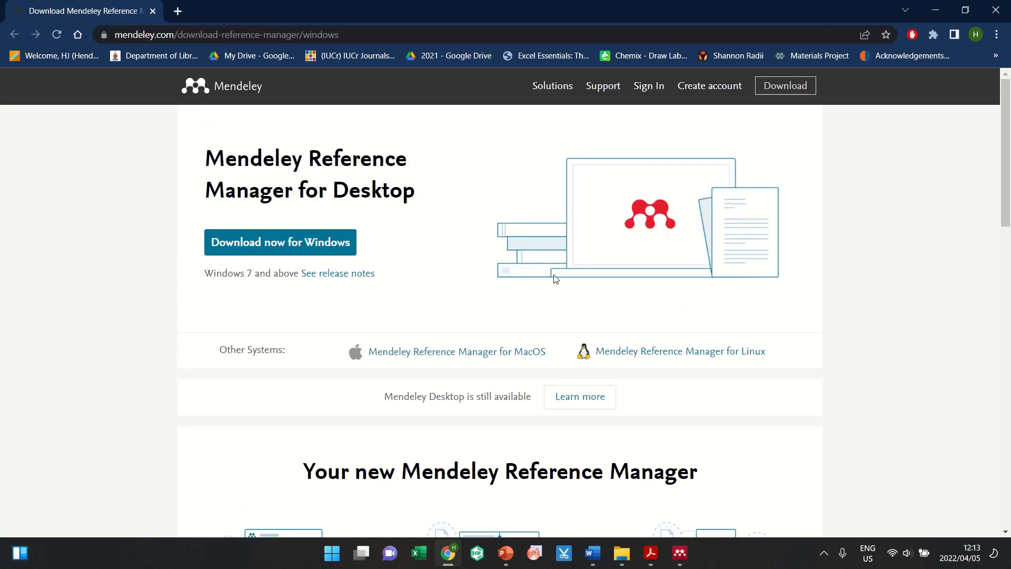
Step: Return to Word, view the signed-in account's details and close them
left_click(602, 564)
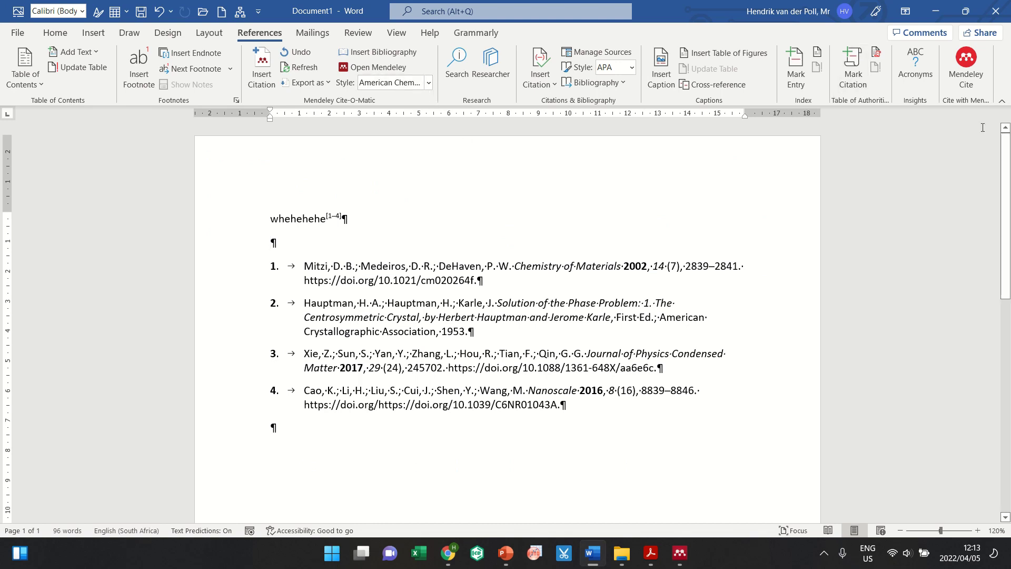
left_click(809, 18)
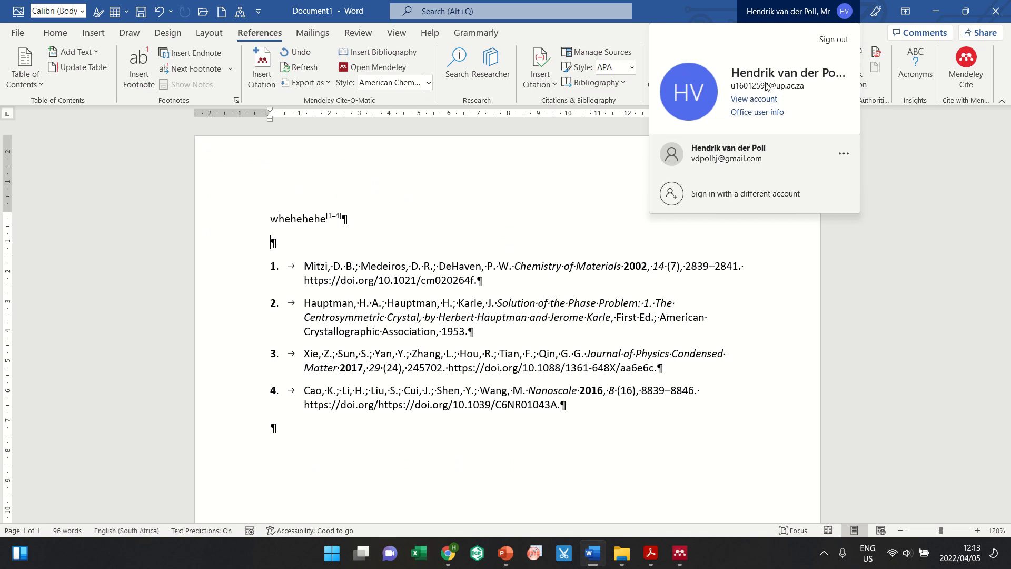
left_click(582, 191)
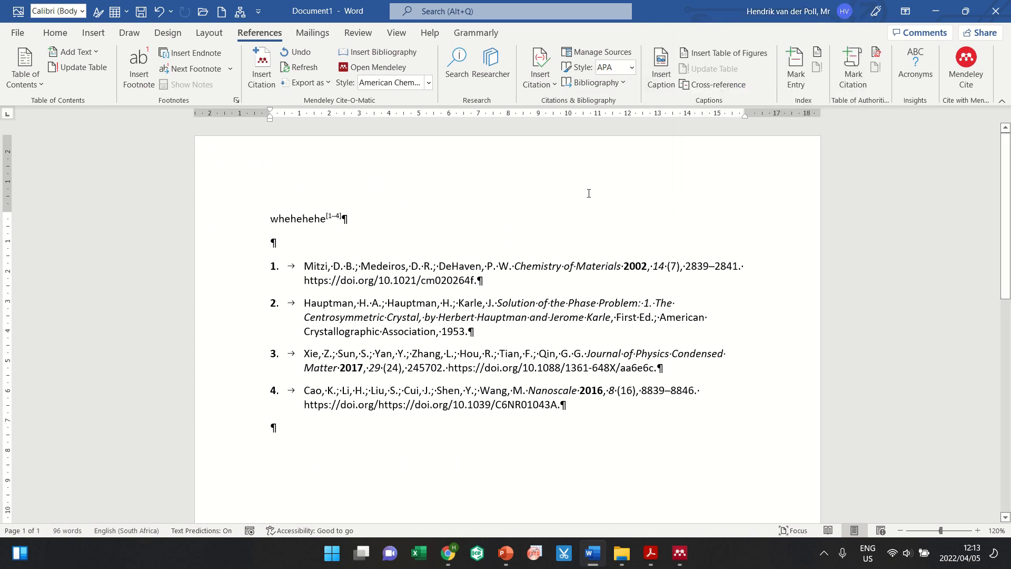
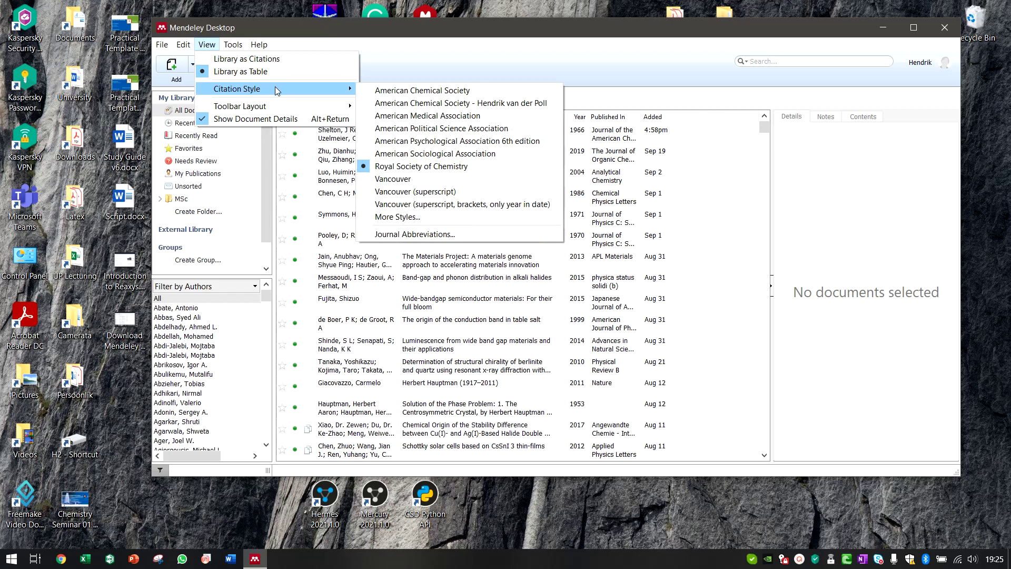
Step: Search the downloadable citation styles for "Royal society of chemistry"
left_click(421, 221)
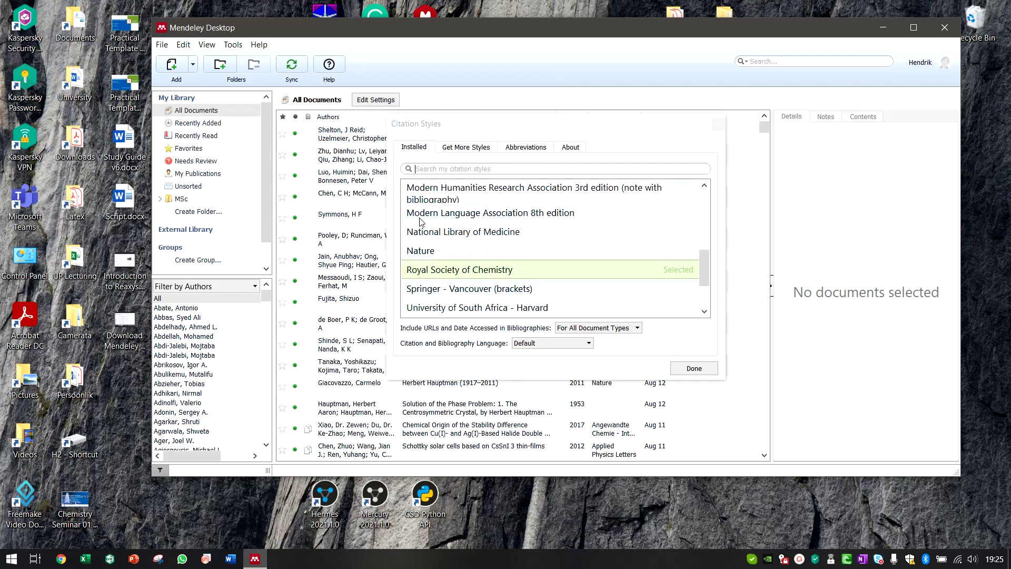
left_click(457, 151)
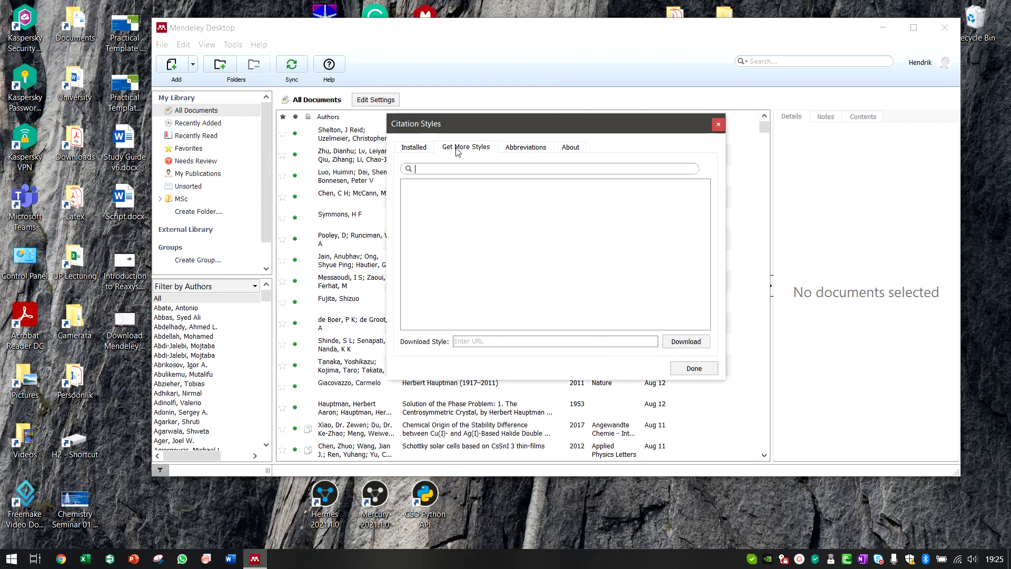
left_click(473, 164)
type("R")
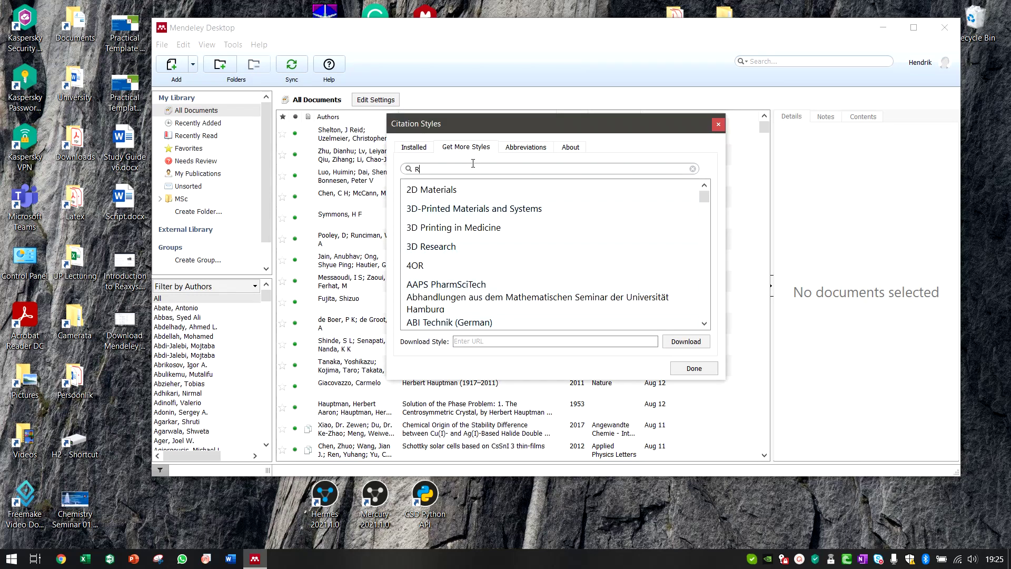
type("oyal s")
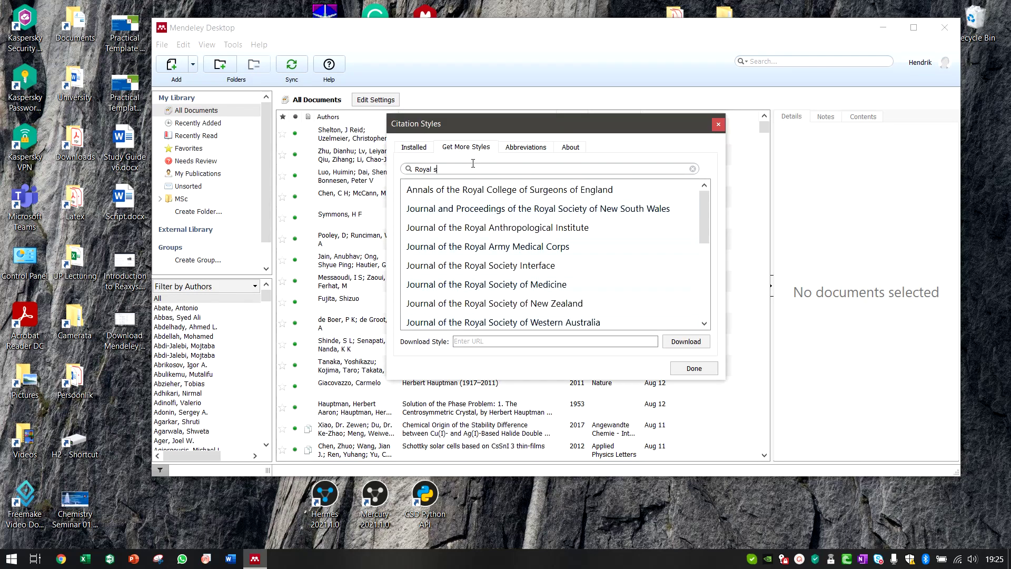
type("ociety of chemistry")
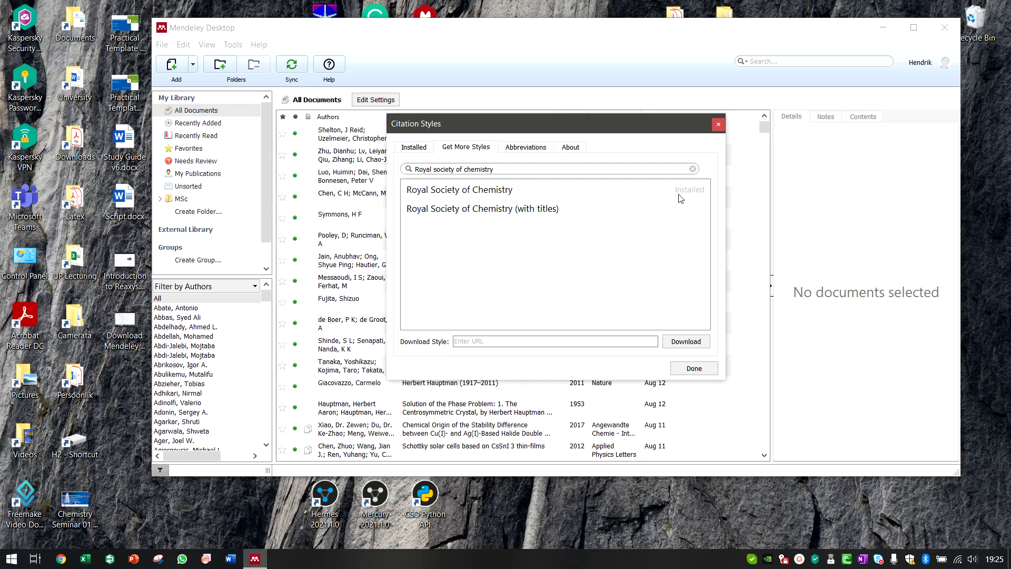
Step: Install the "Royal Society of Chemistry (with titles)" citation style and close the styles dialog
left_click(529, 210)
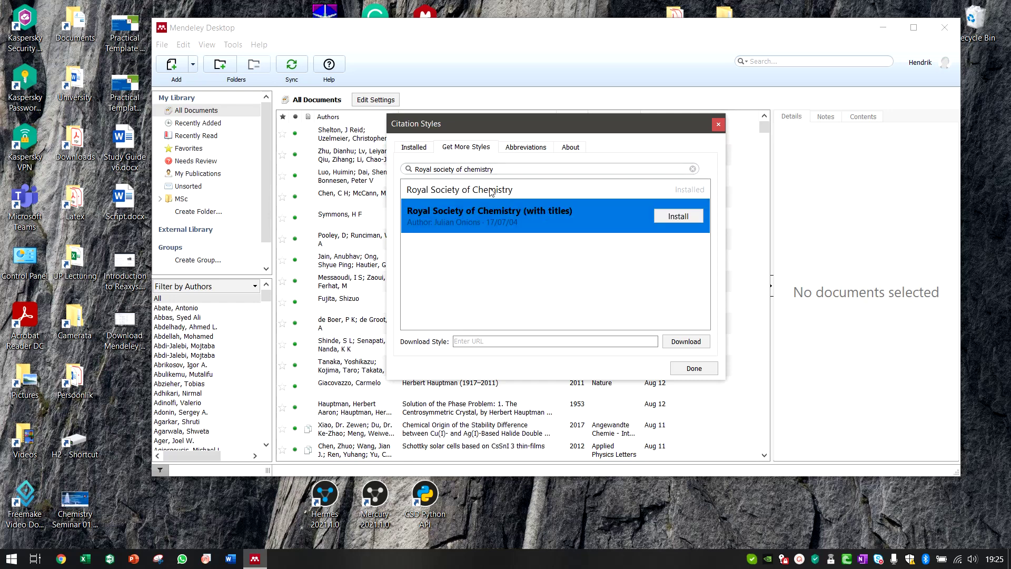
left_click(675, 220)
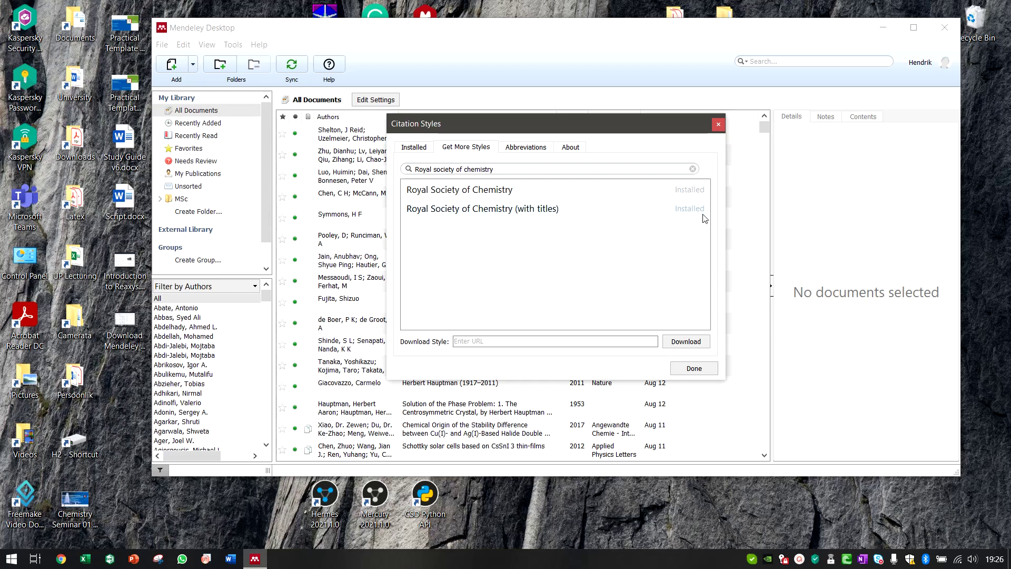
left_click(703, 368)
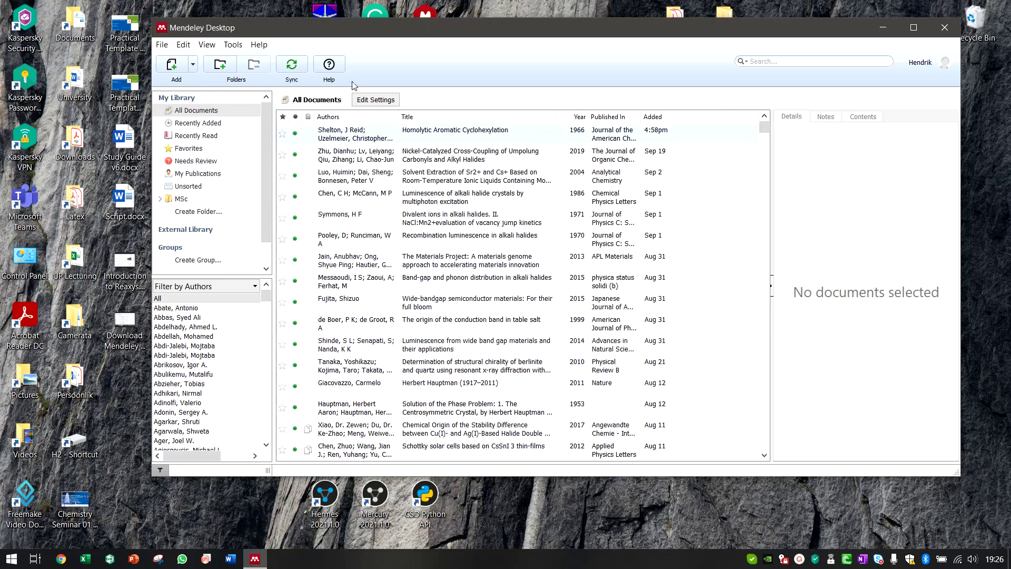
Step: Set the library's citation style to Royal Society of Chemistry
left_click(206, 44)
mouse_move(260, 89)
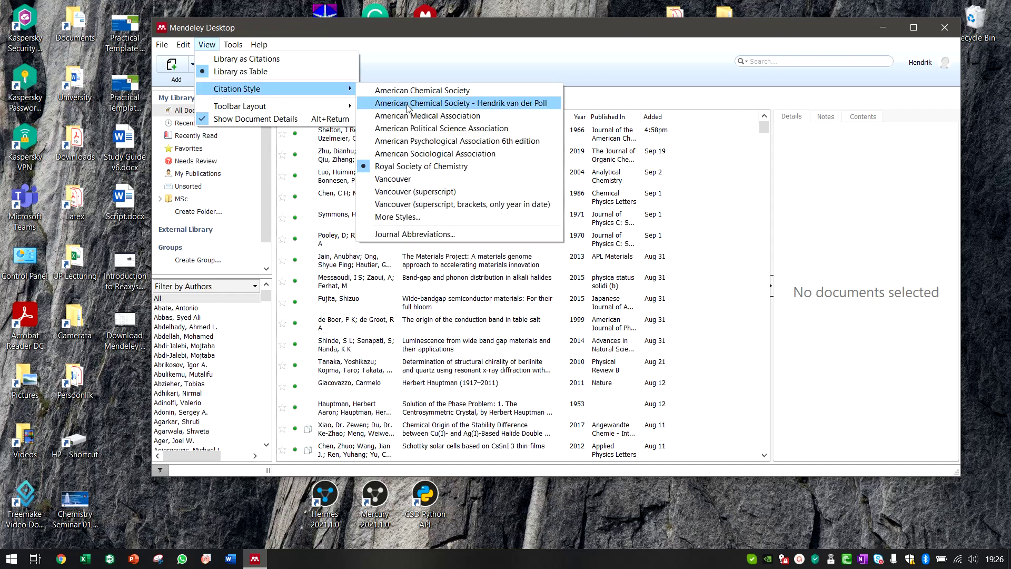
left_click(463, 168)
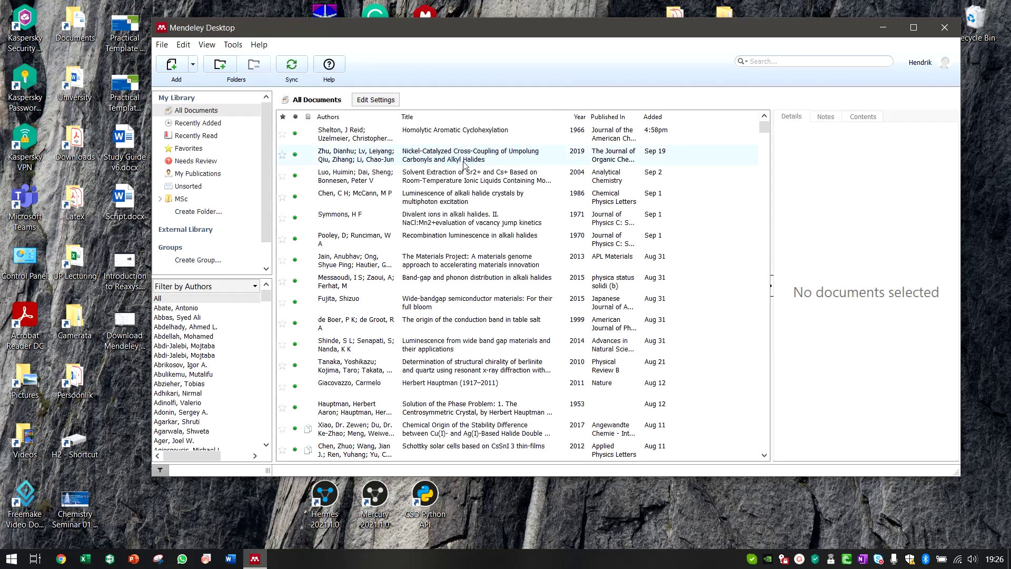
Step: Switch to Word, create a blank document and check the Mendeley citation style list, closing the Grammarly pane
left_click(231, 559)
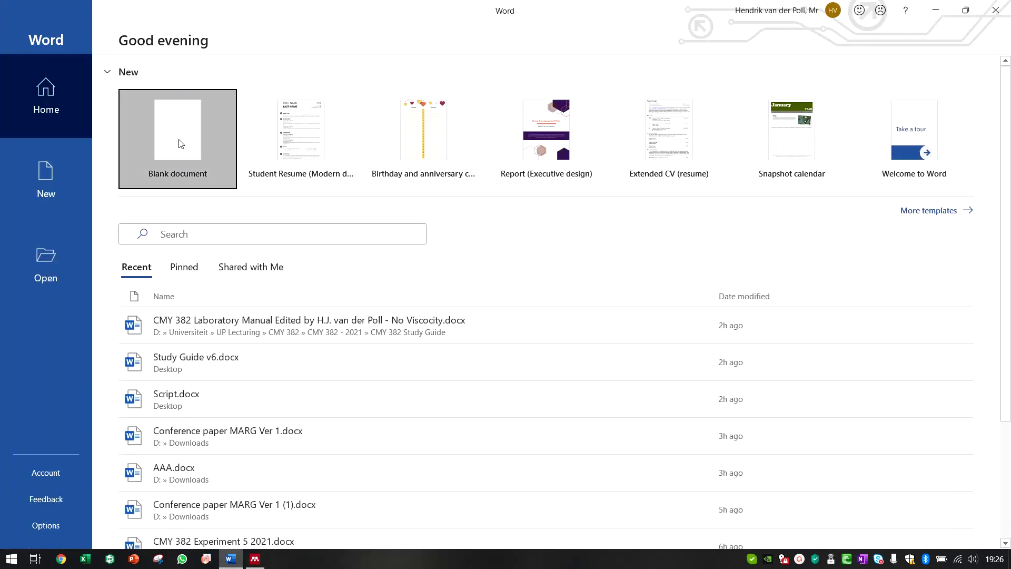
left_click(181, 143)
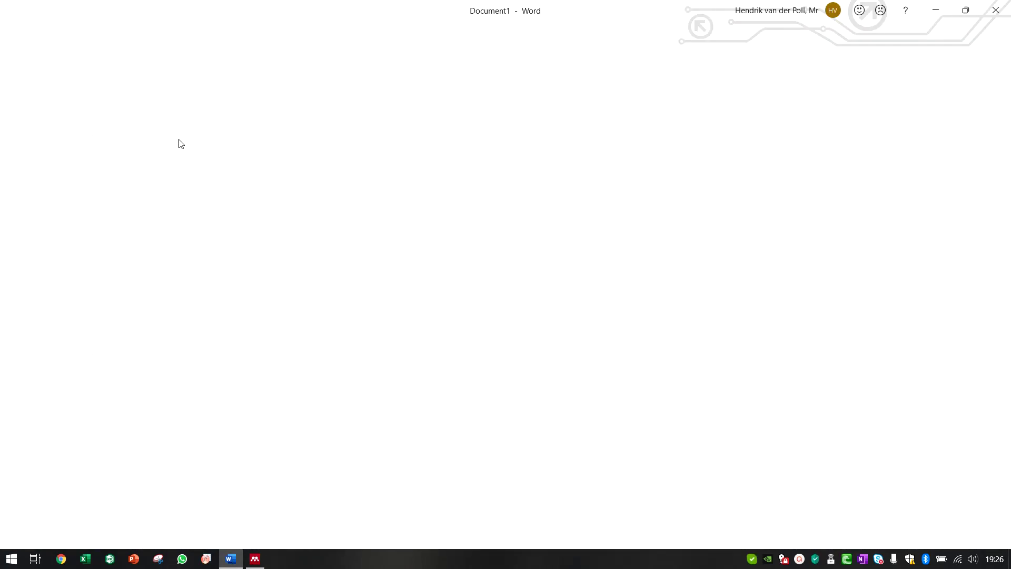
left_click(258, 34)
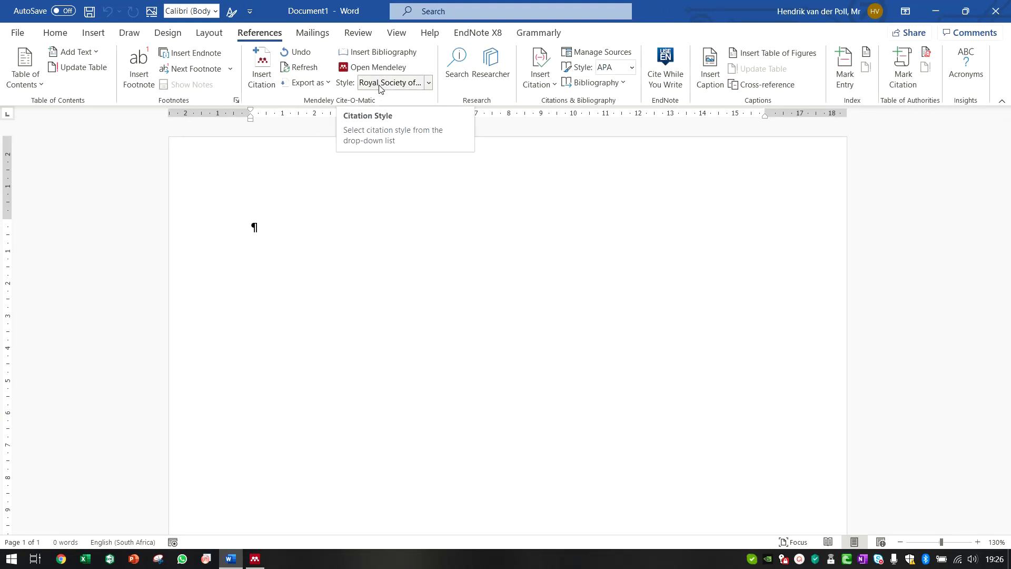
left_click(424, 84)
left_click(441, 193)
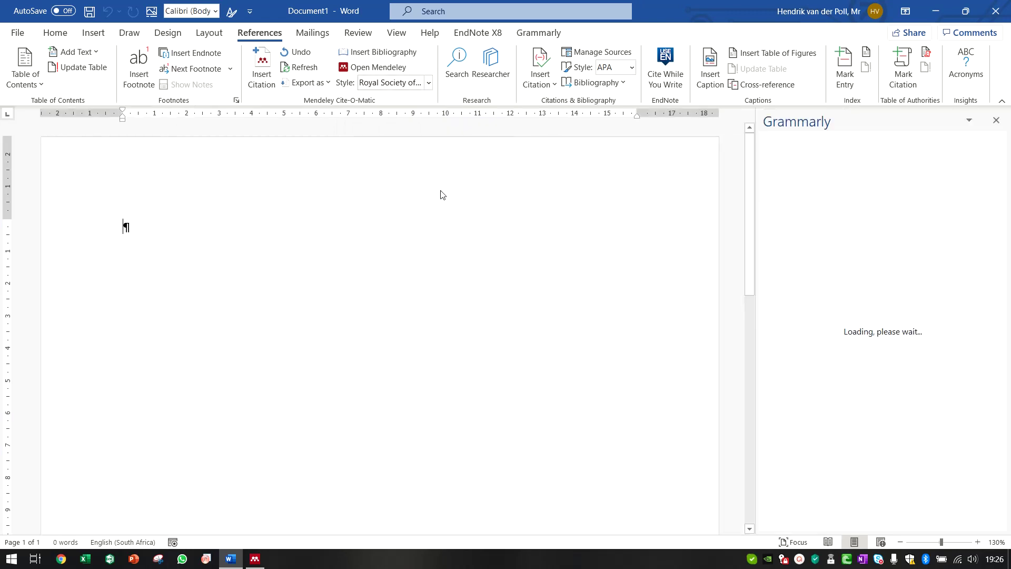
left_click(996, 121)
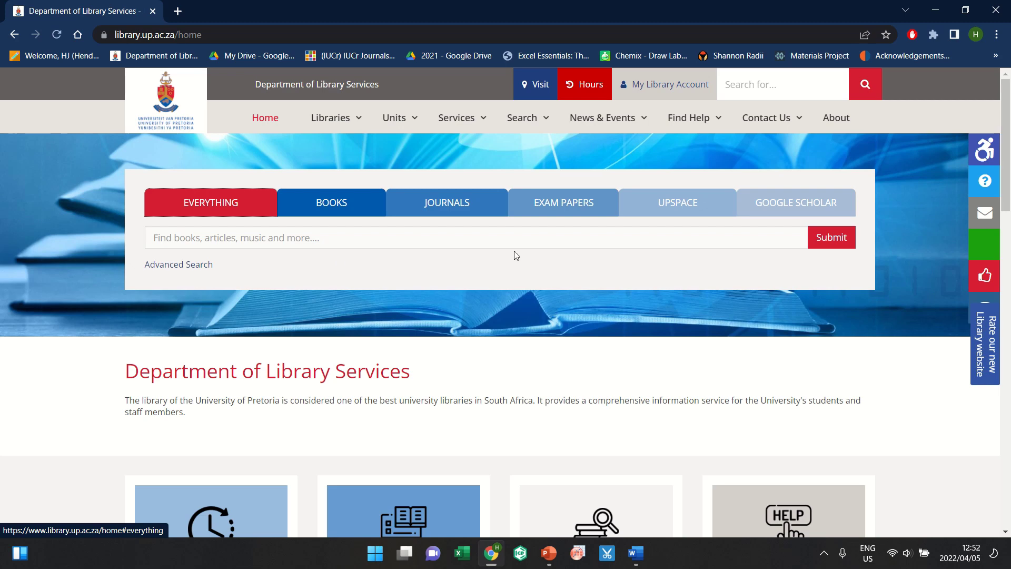
Step: Search Google Scholar from the library website for the "Exploiting a silver–bismuth hybrid material as heterogeneous noble metal catalyst" article
left_click(777, 205)
left_click(823, 212)
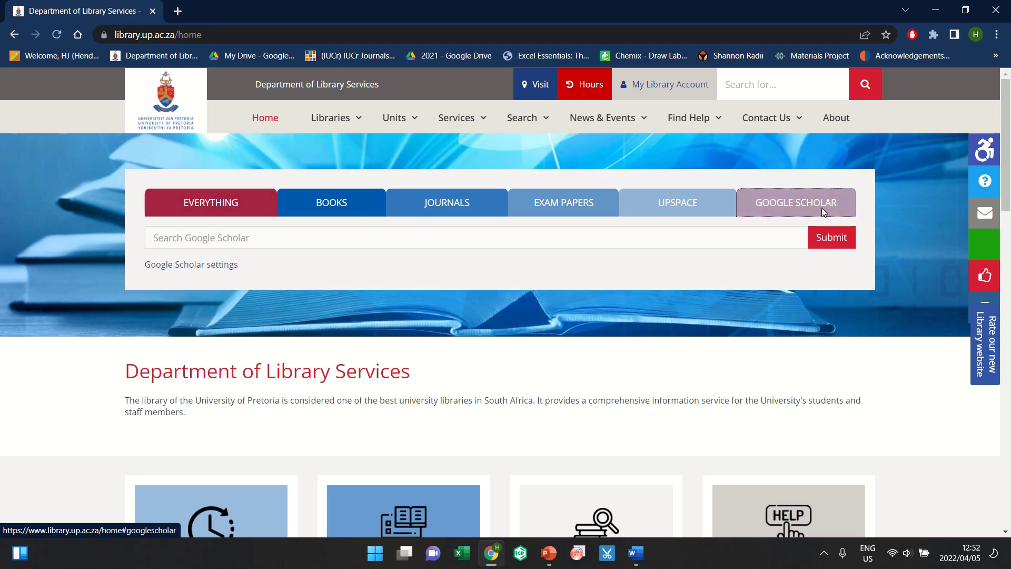
left_click(624, 233)
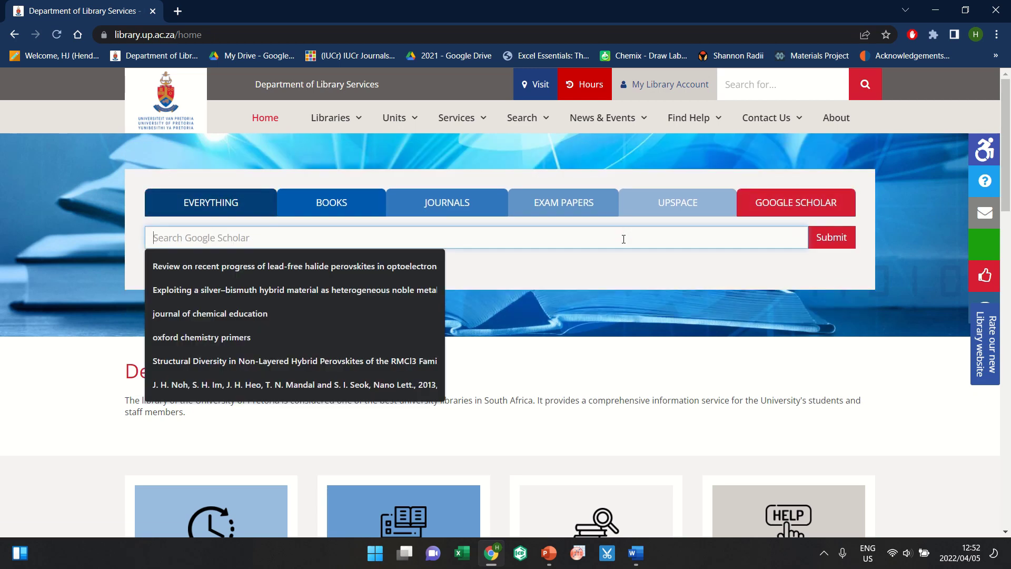
left_click(303, 290)
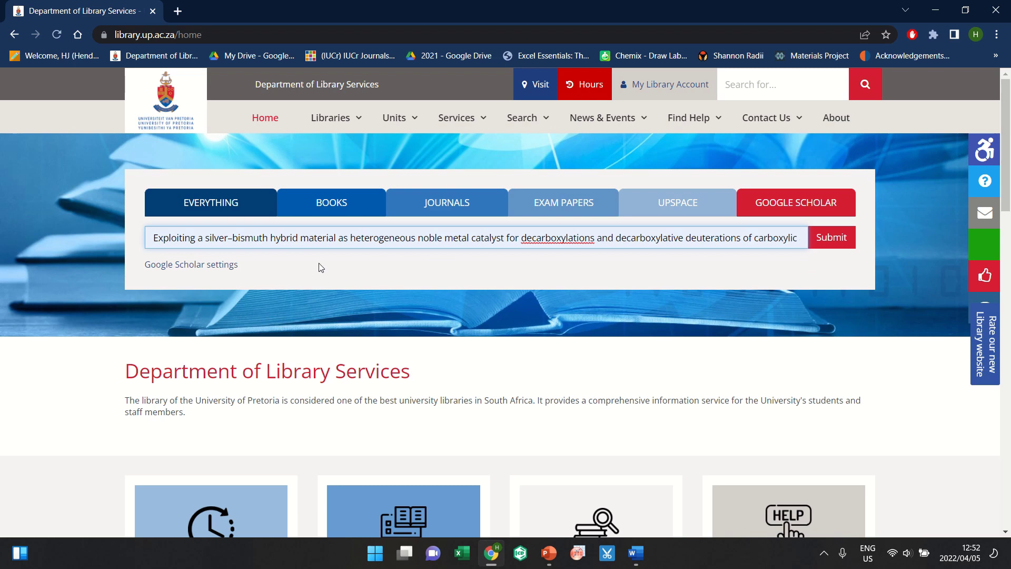
left_click(835, 244)
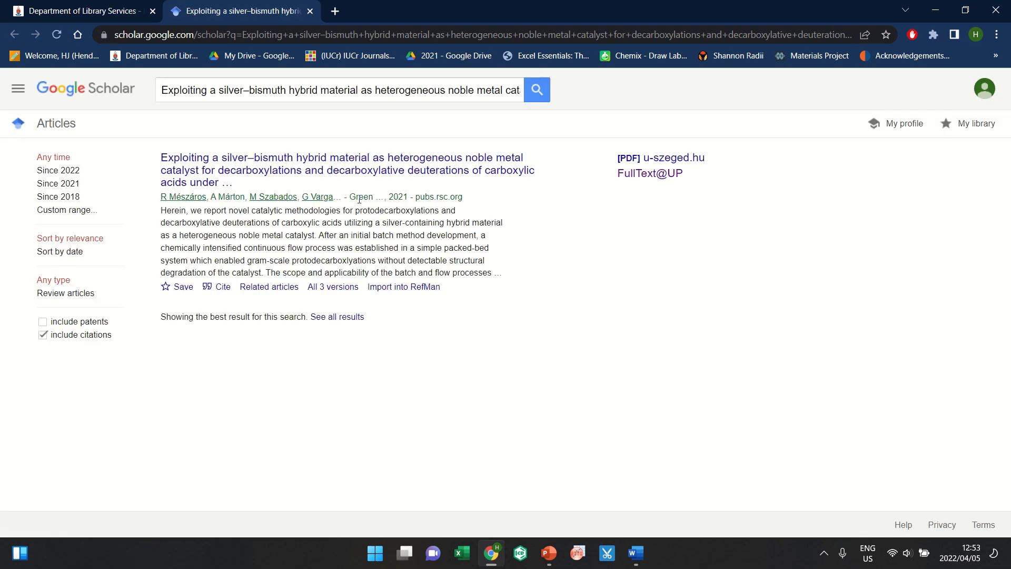
Step: Open the article via FullText@UP and its RSC Journals Archive full-text link, logging in to the UP portal with the prefilled credentials
left_click(667, 173)
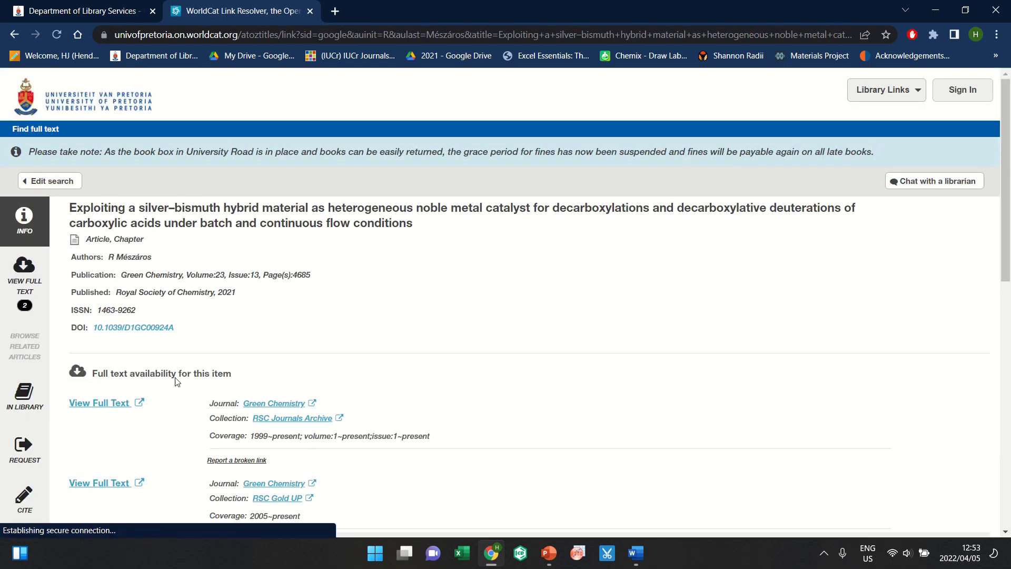
left_click(112, 404)
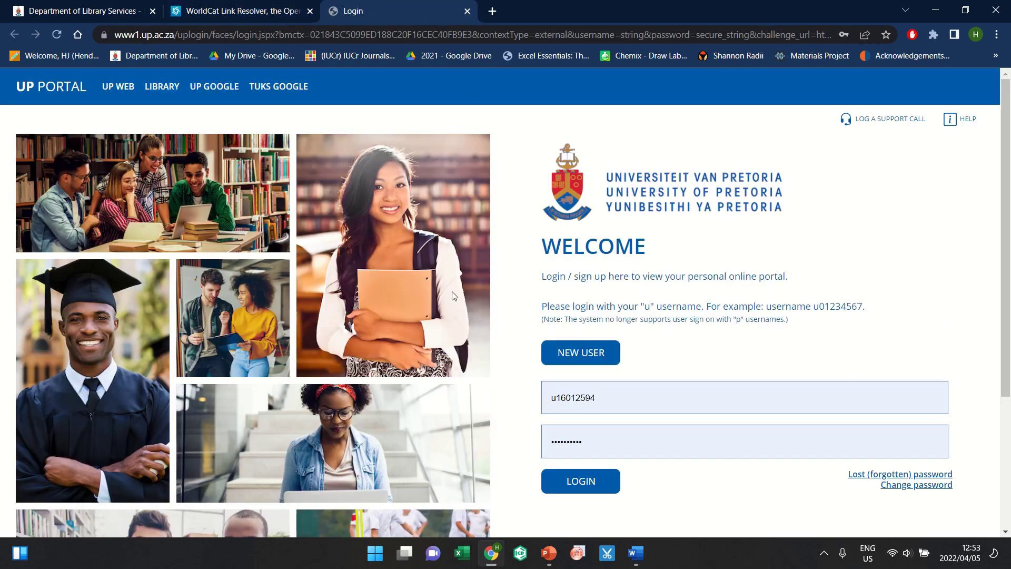
left_click(580, 491)
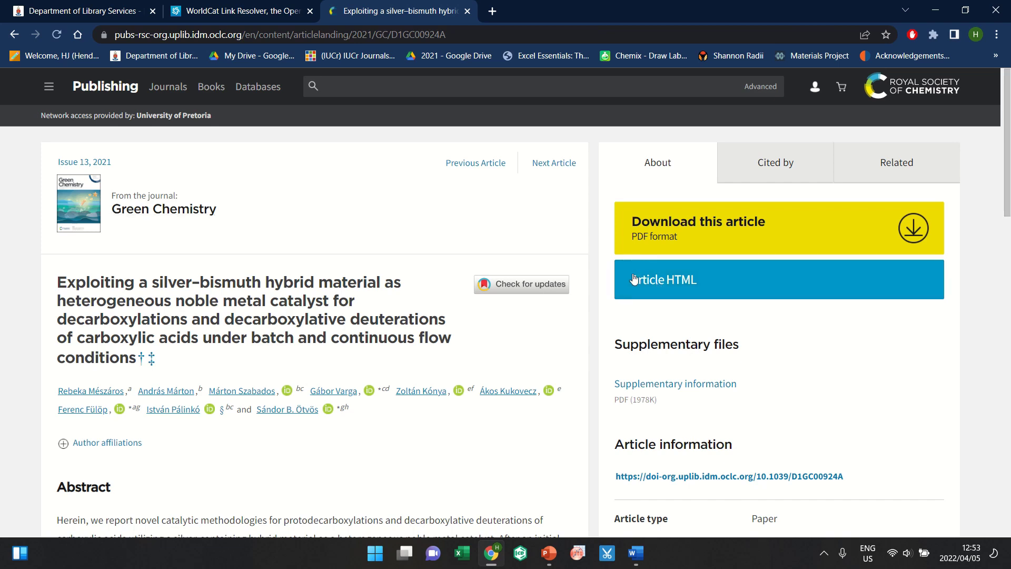
Step: Download the Green Chemistry article's citation in RIS format
scroll(571, 285, "down", 5)
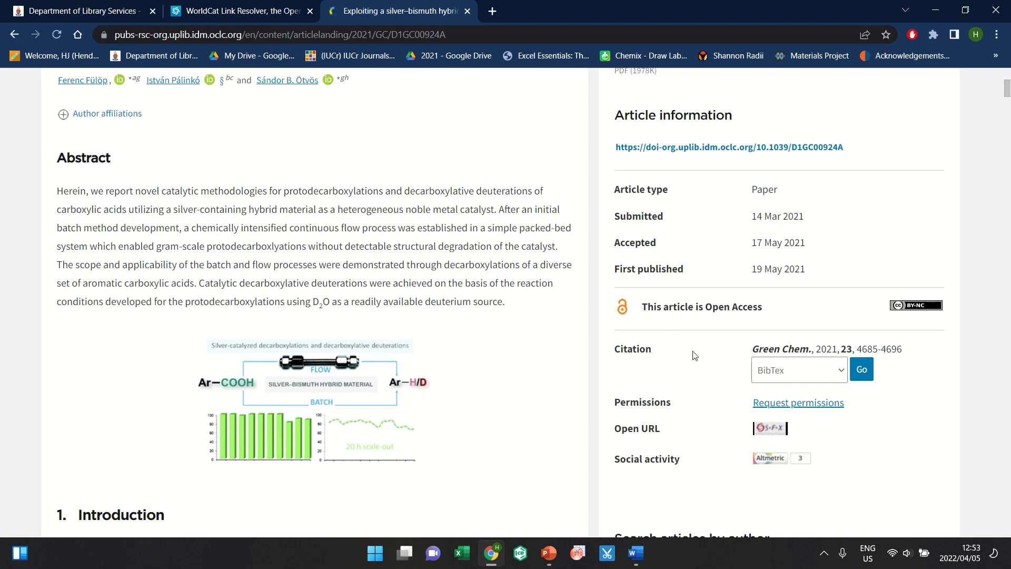
left_click(843, 374)
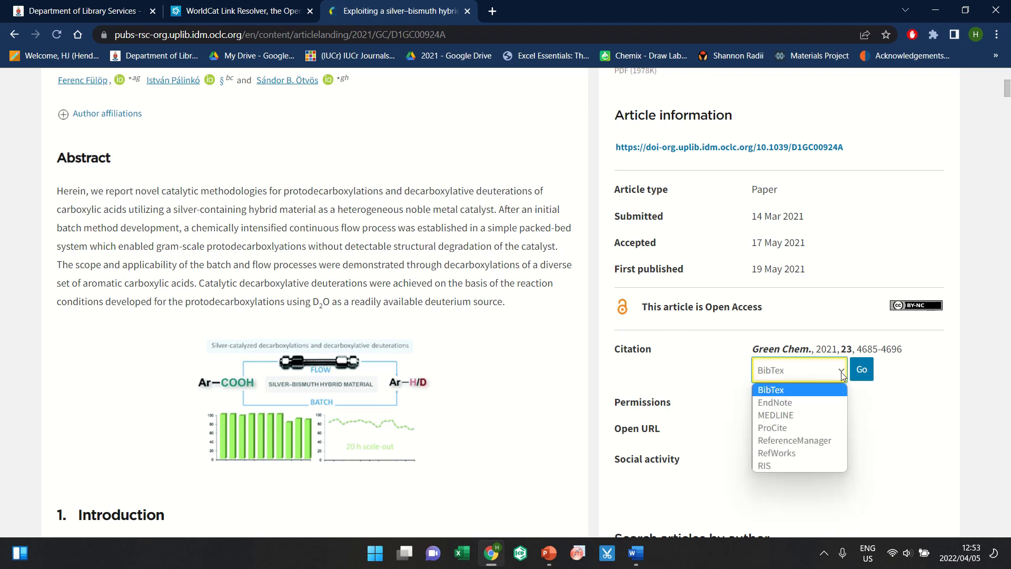
left_click(769, 465)
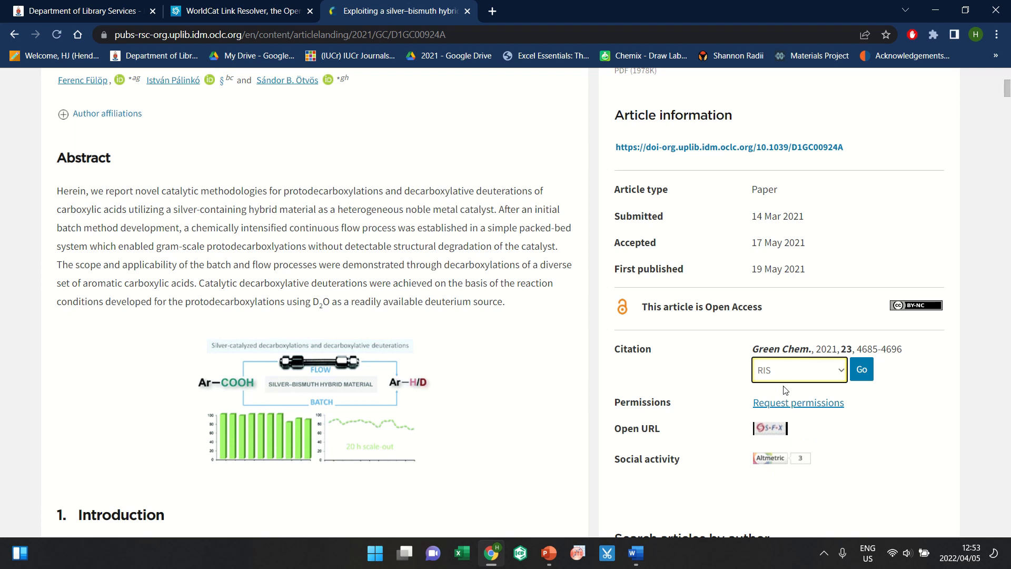
left_click(862, 370)
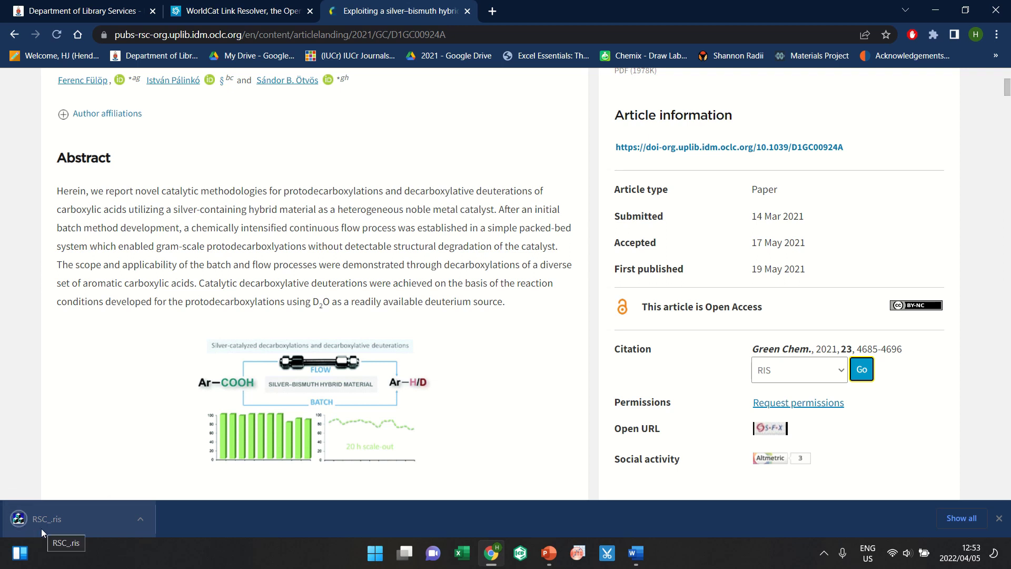
Step: Open Mendeley Desktop and import the downloaded RSC_ris file from the Downloads folder into the library
left_click(935, 13)
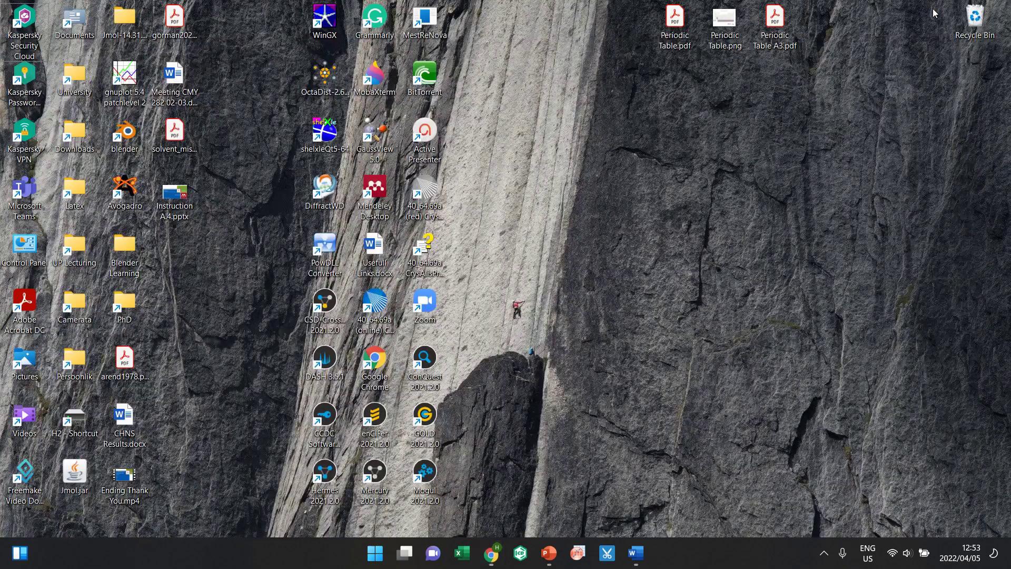
double_click(377, 191)
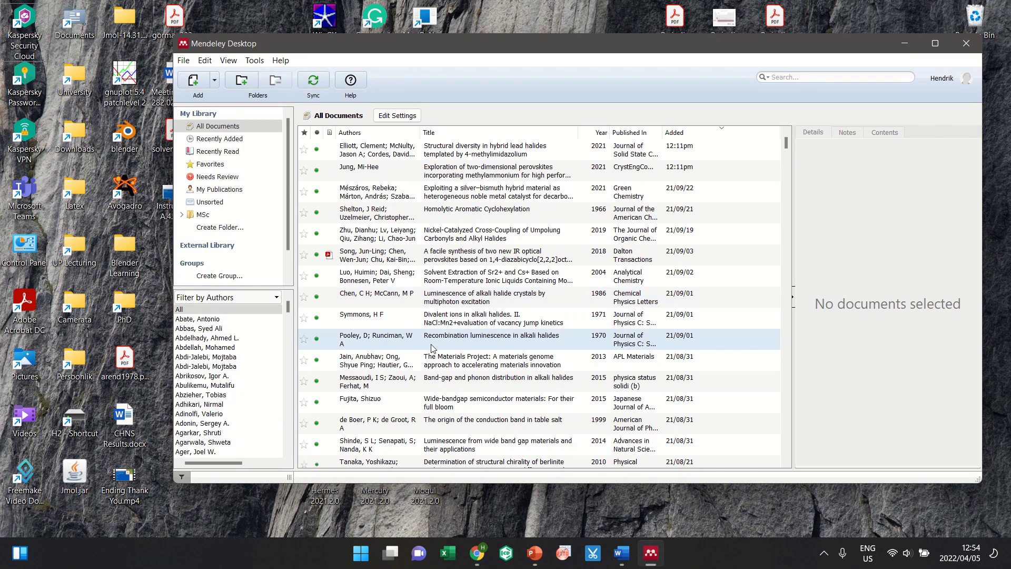
double_click(68, 126)
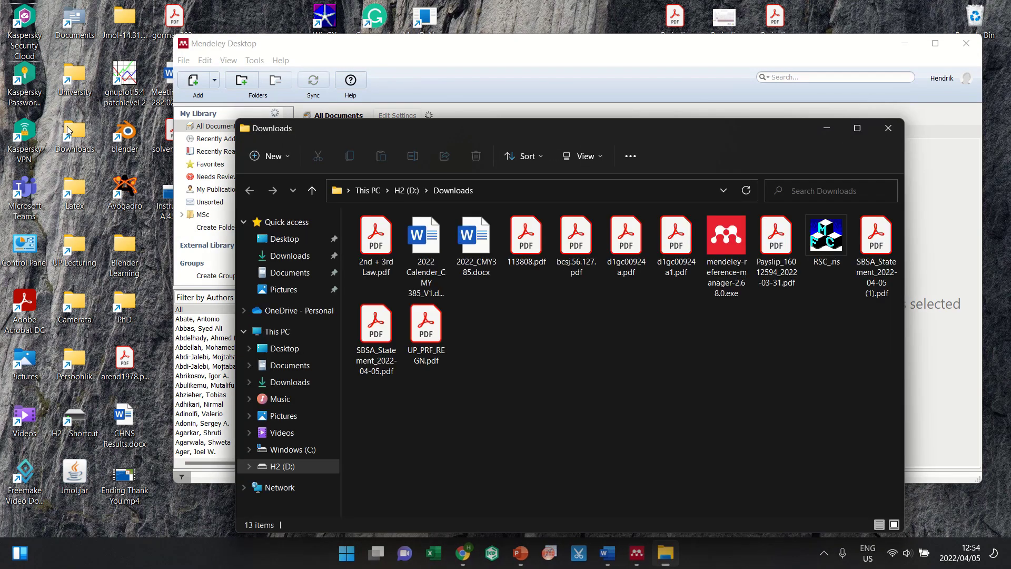
left_click_drag(521, 128, 203, 333)
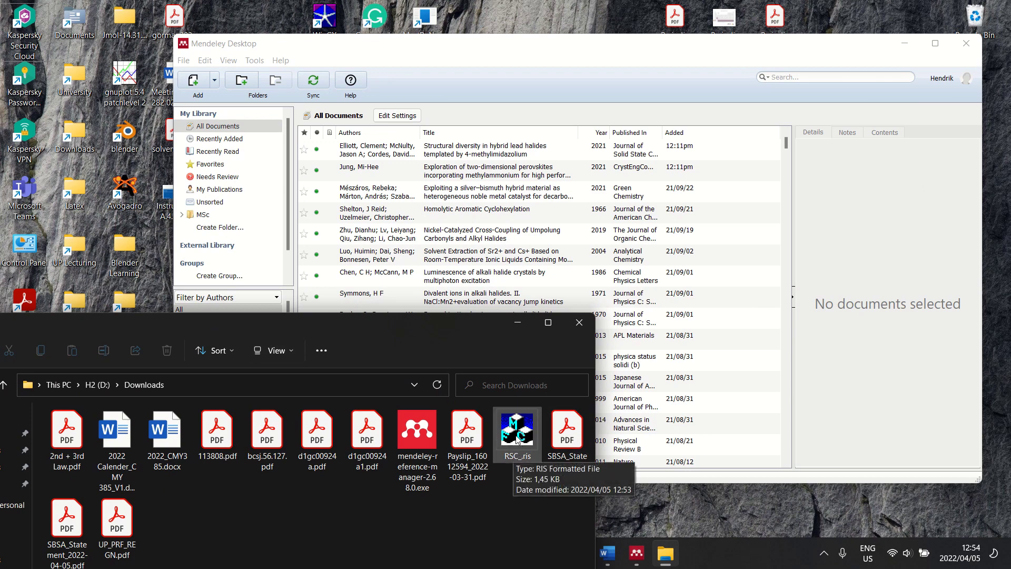
left_click_drag(518, 440, 637, 282)
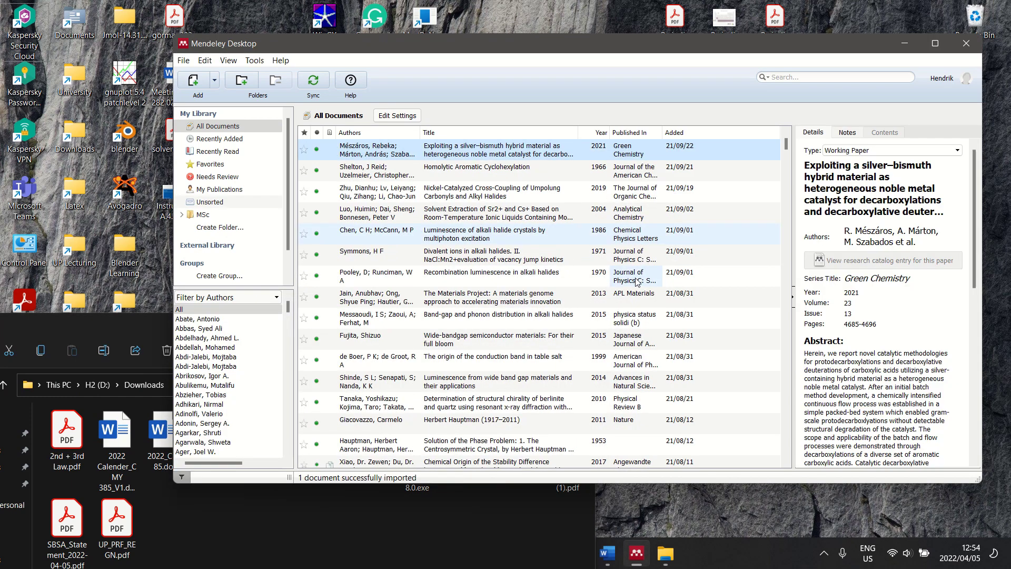
Step: View the file formats available for import, and review the imported silver–bismuth article's details down to its catalog IDs
left_click(184, 61)
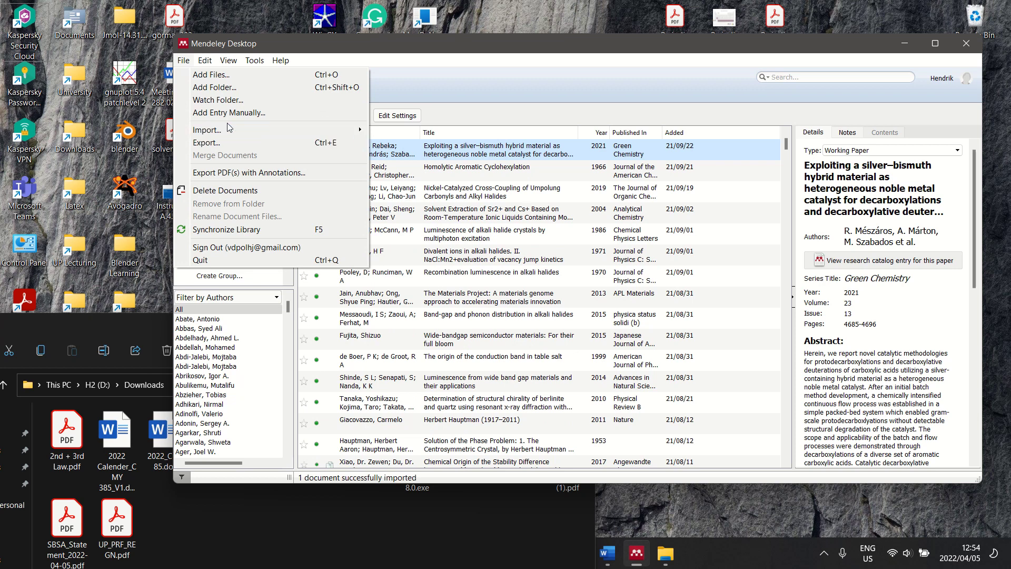
mouse_move(228, 129)
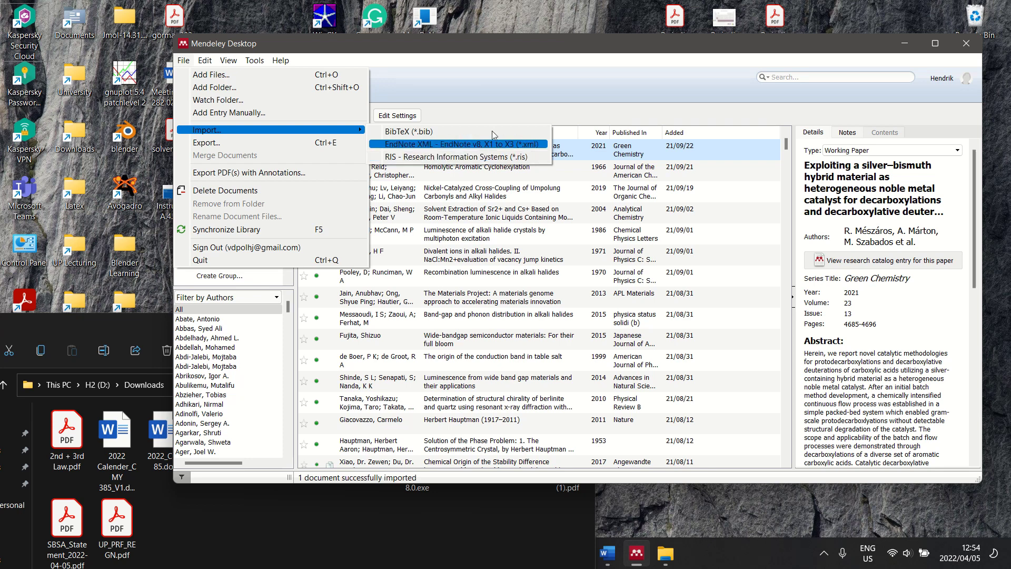
left_click(529, 79)
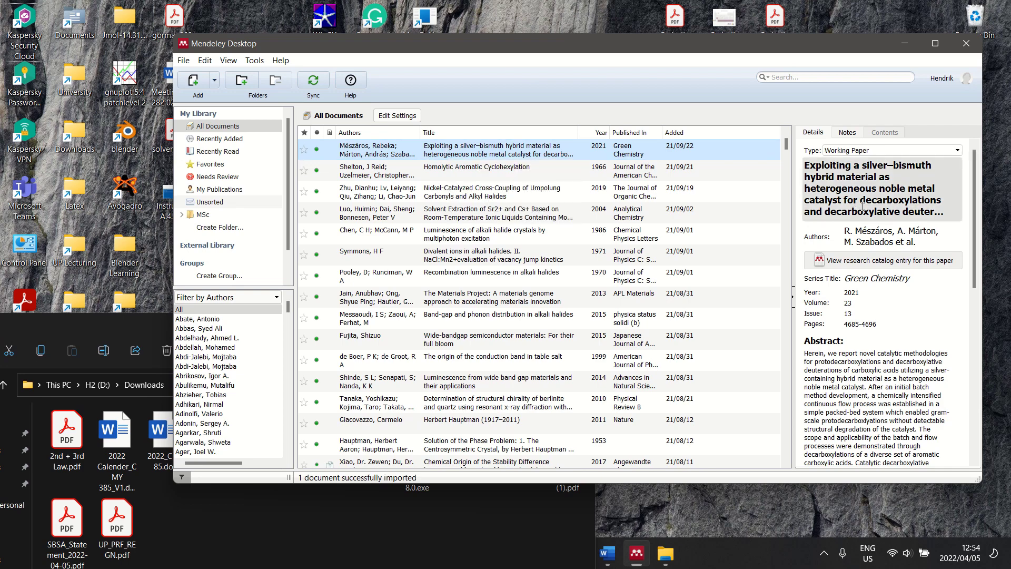
scroll(862, 206, "down", 10)
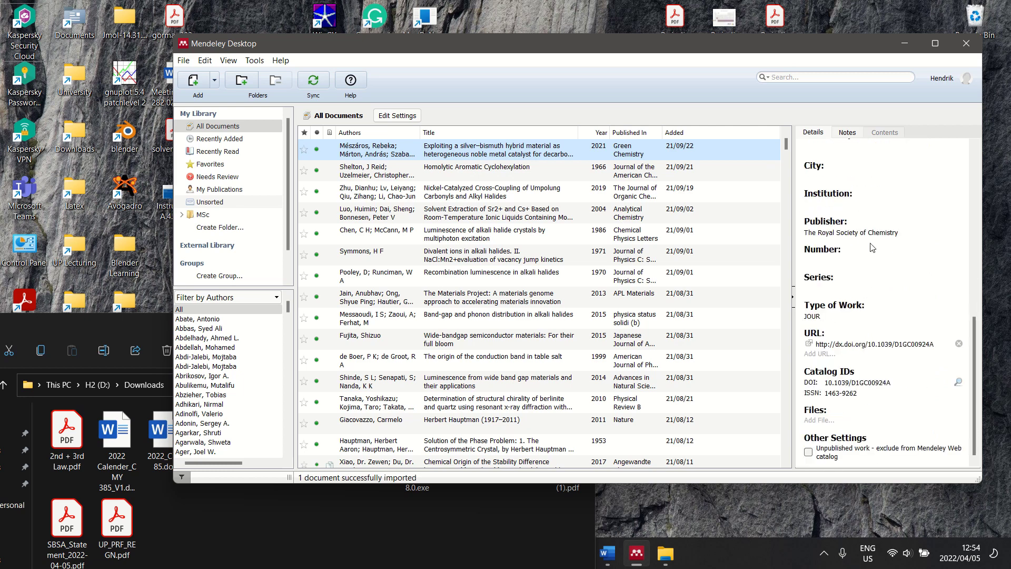
Step: Compare the imported silver–bismuth article's details in Mendeley with its Green Chemistry page in the browser, and return to Mendeley
scroll(883, 279, "up", 5)
scroll(883, 279, "up", 4)
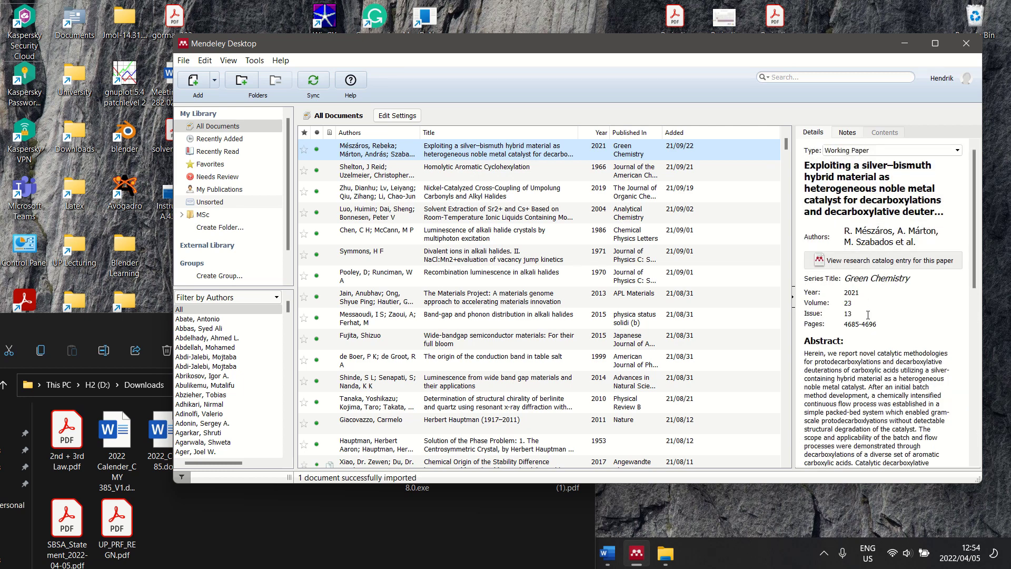
left_click(656, 507)
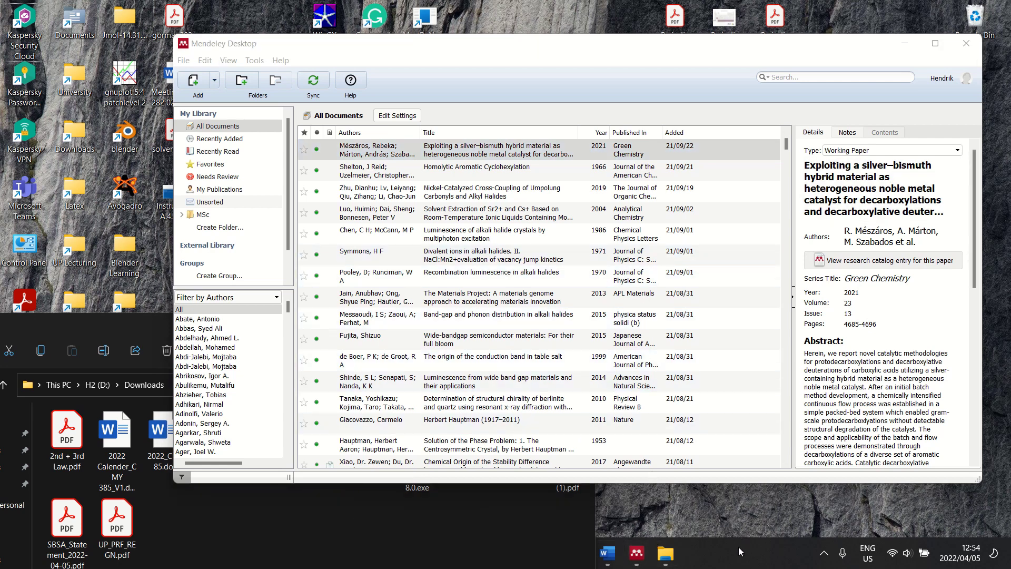
left_click(463, 553)
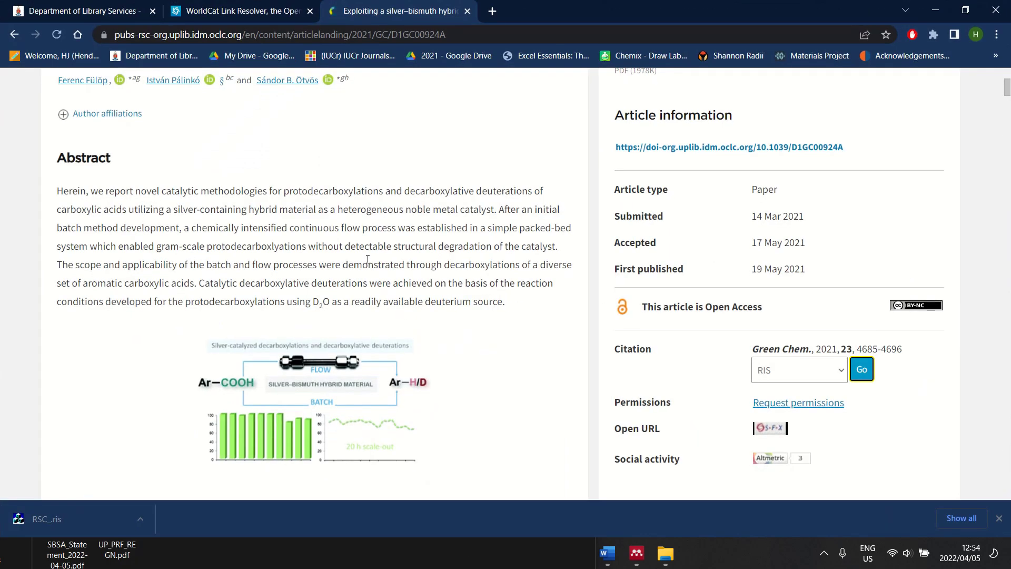
scroll(515, 308, "up", 7)
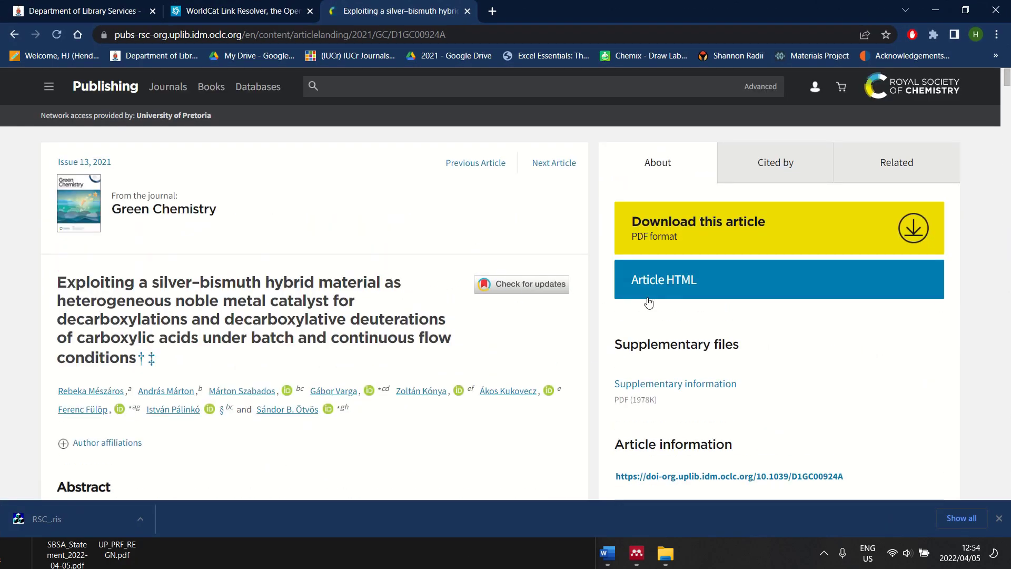
left_click(935, 10)
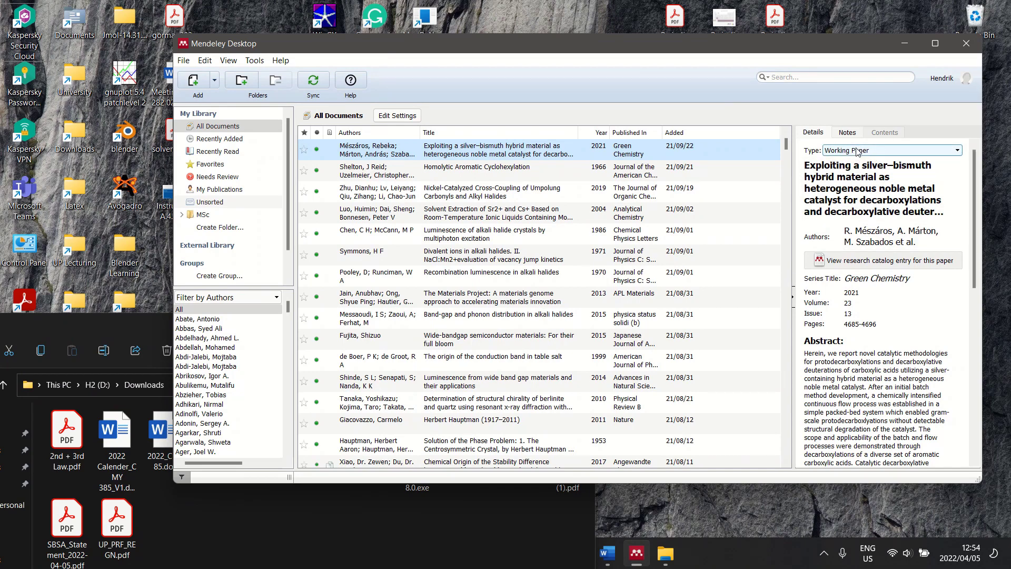
Step: Try inserting a Mendeley citation at the end of the Supporting Information paragraph in Word, finding the silver–bismuth article by its copied title
left_click(819, 162)
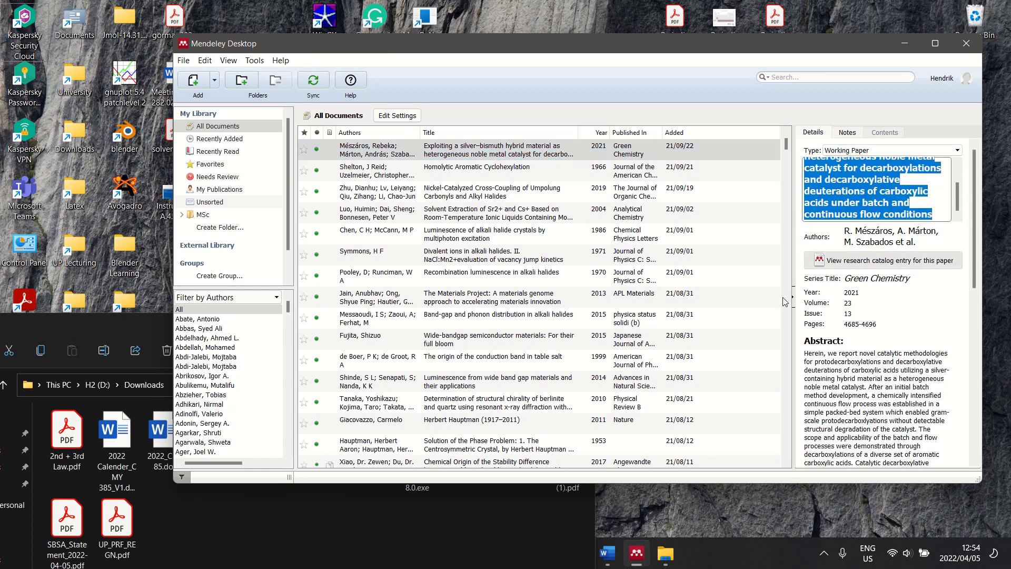
left_click(607, 553)
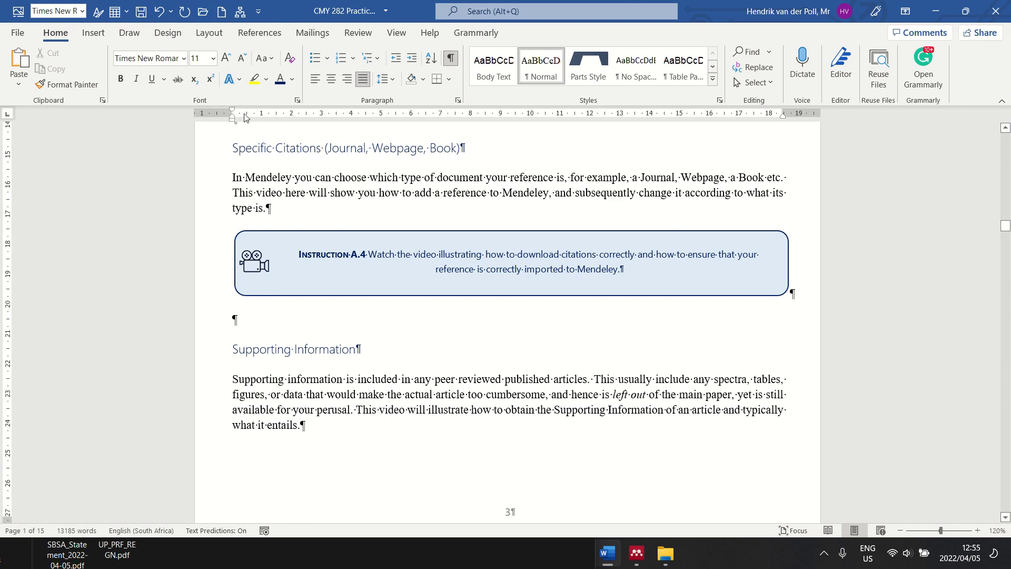
left_click(258, 33)
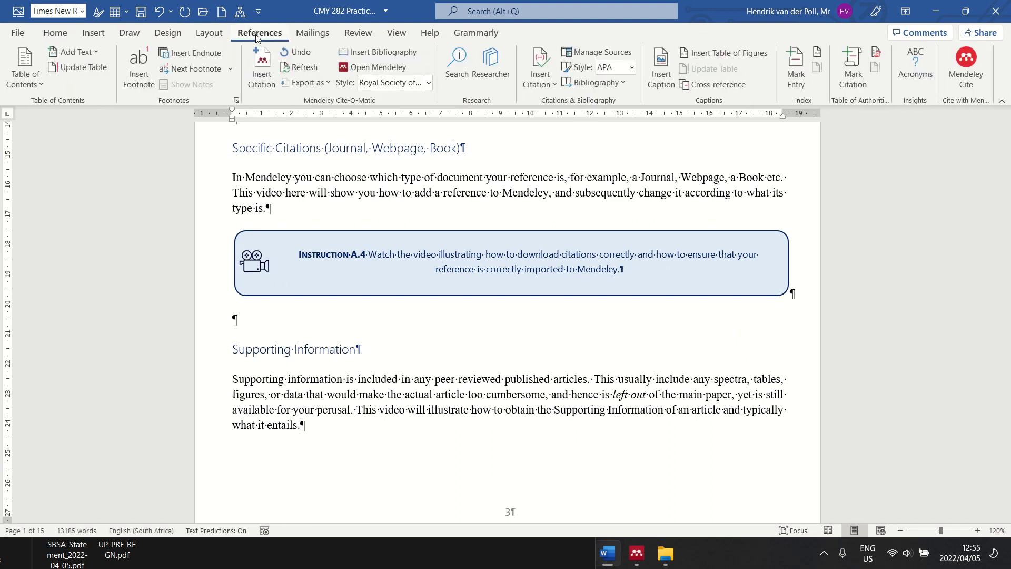
left_click(260, 78)
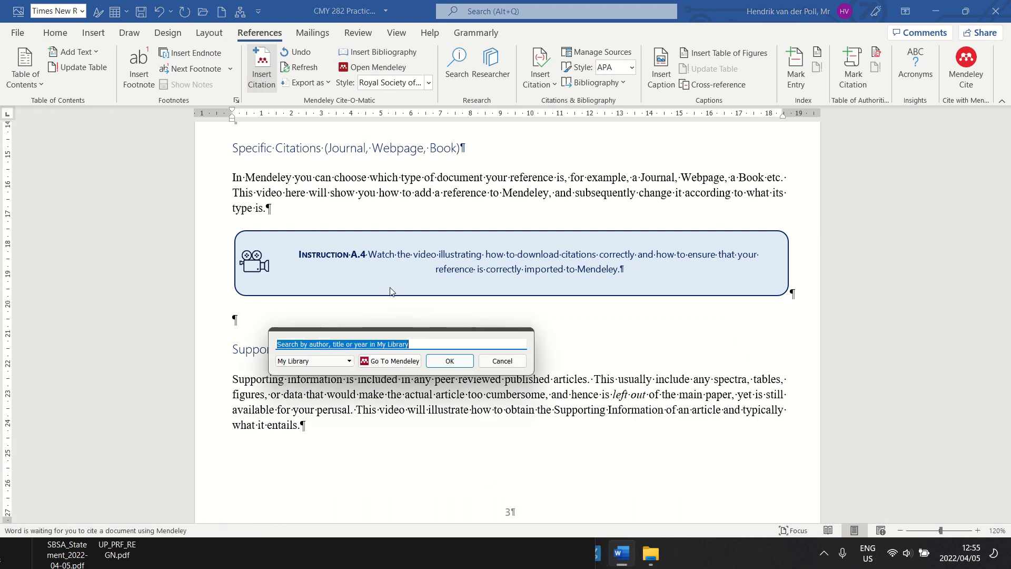
key("ctrl+v")
left_click(405, 373)
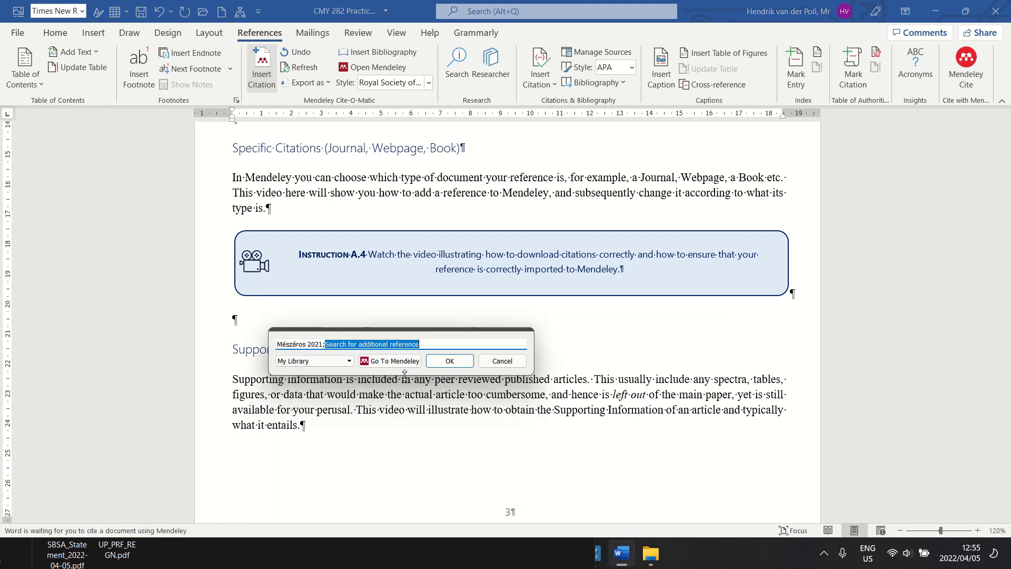
left_click(450, 361)
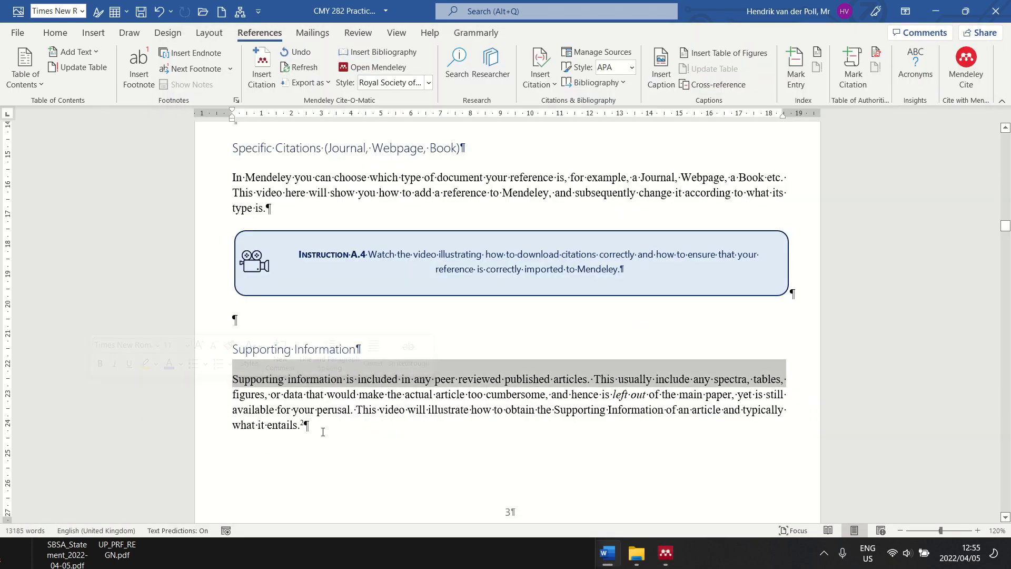
key("ctrl+z")
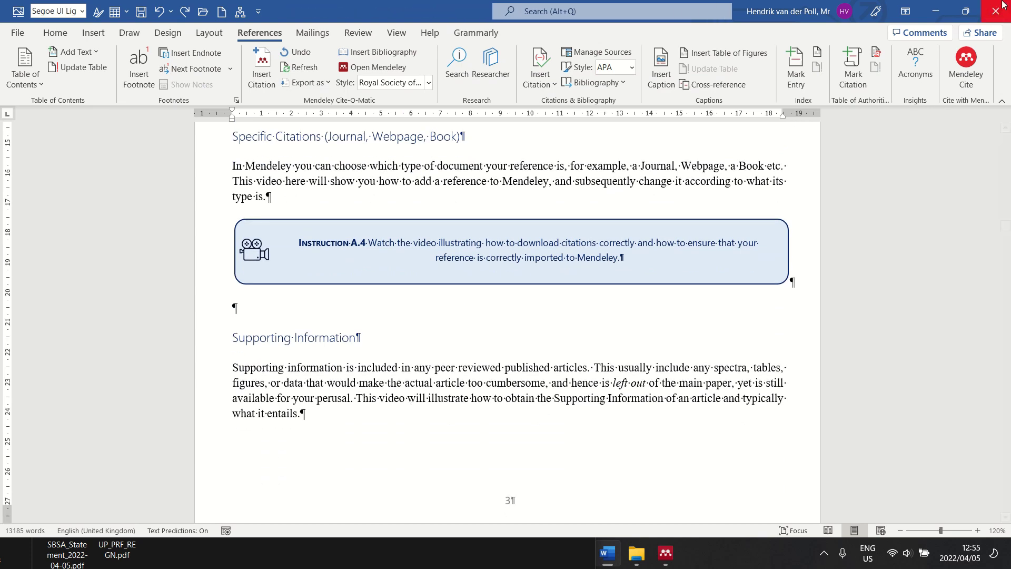
Step: Switch to Mendeley, set the silver–bismuth article's document type to Journal Article, and review its details
key("alt+Tab")
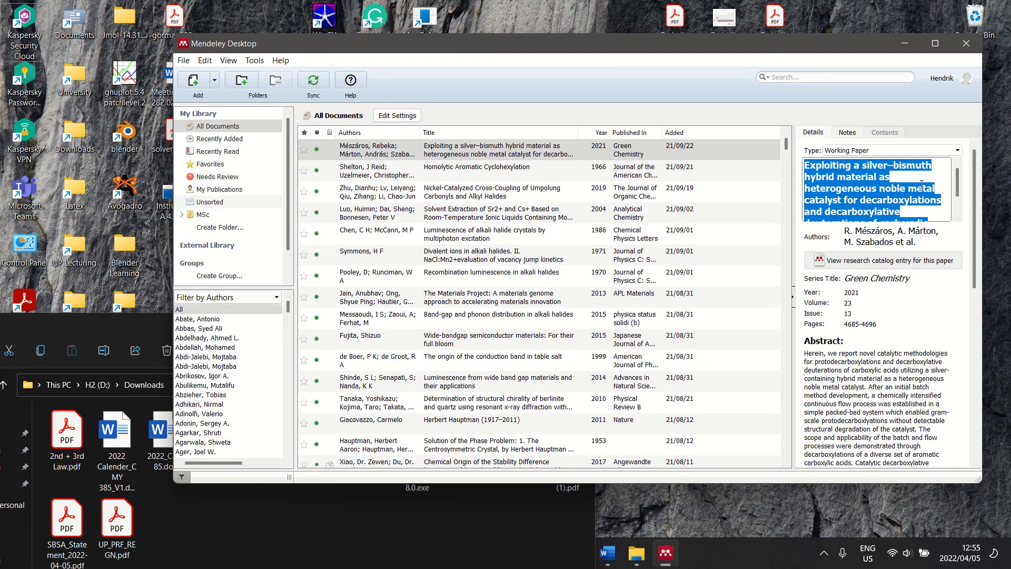
left_click(950, 151)
scroll(932, 174, "up", 4)
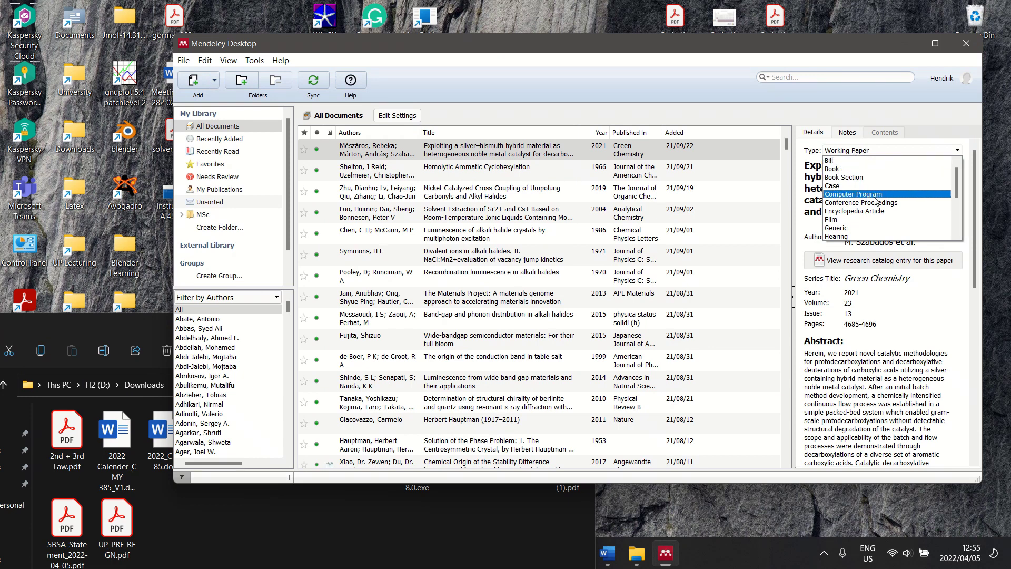
scroll(876, 200, "down", 2)
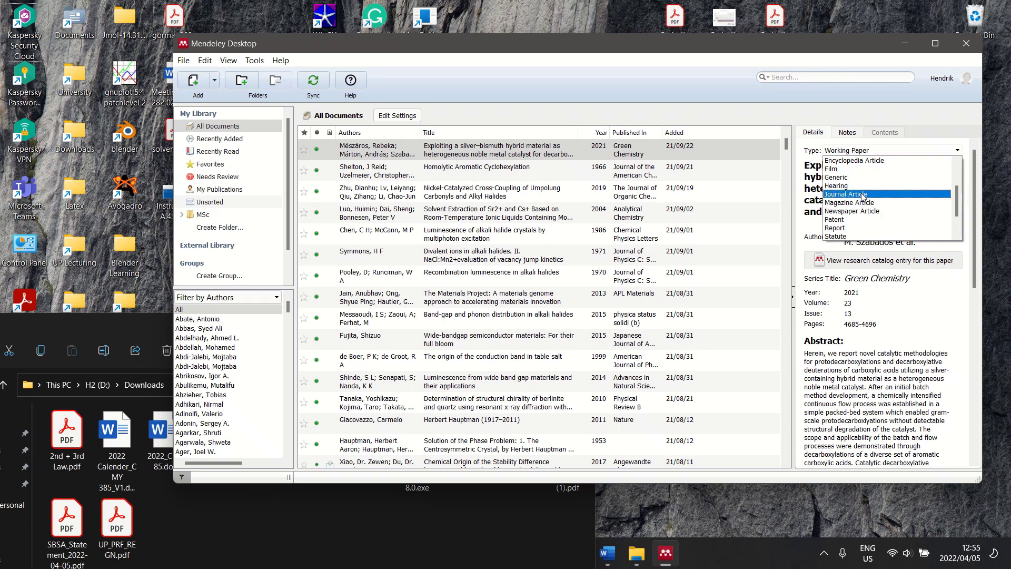
left_click(862, 194)
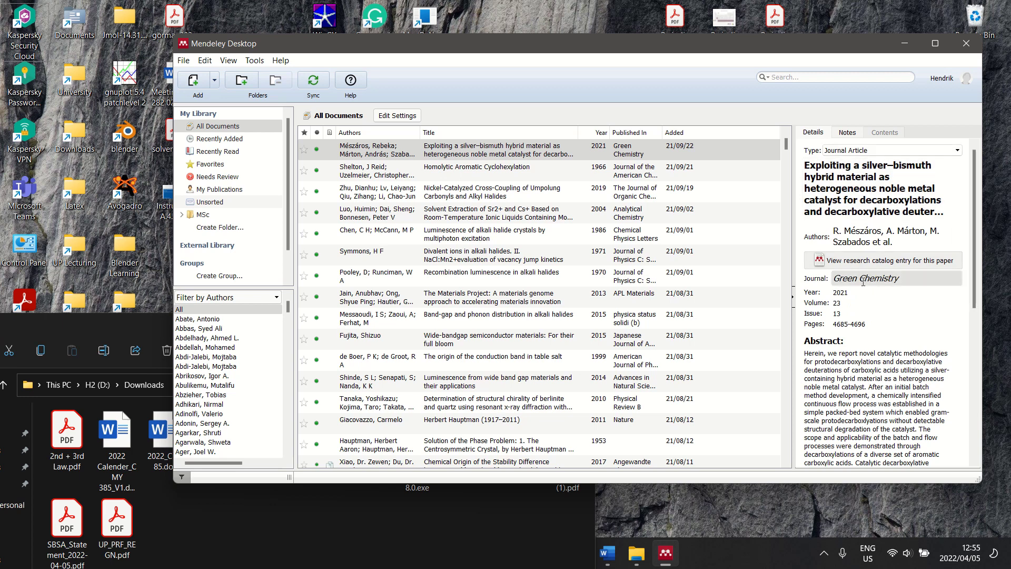
scroll(863, 322, "down", 6)
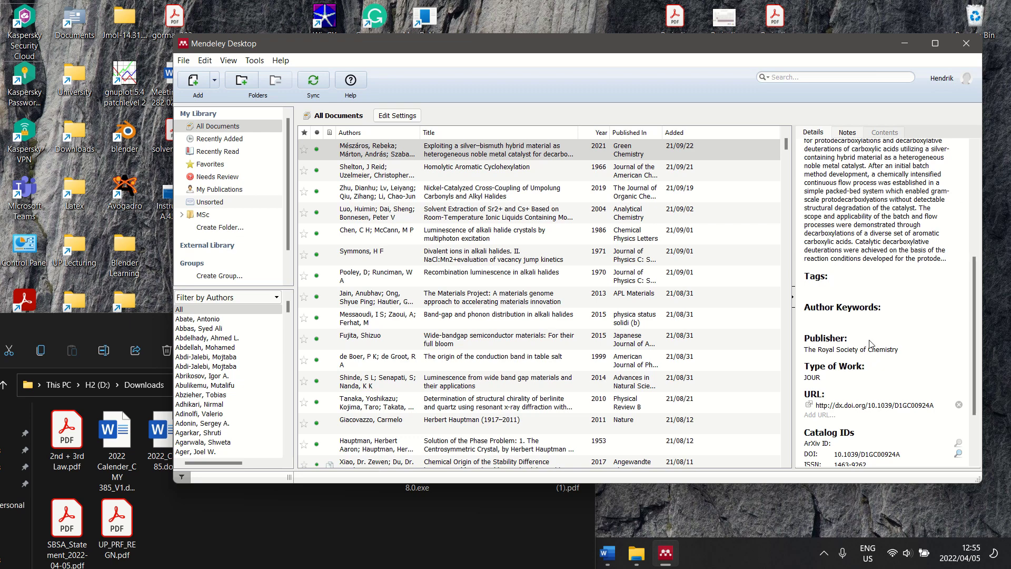
scroll(875, 393, "down", 2)
scroll(874, 375, "up", 4)
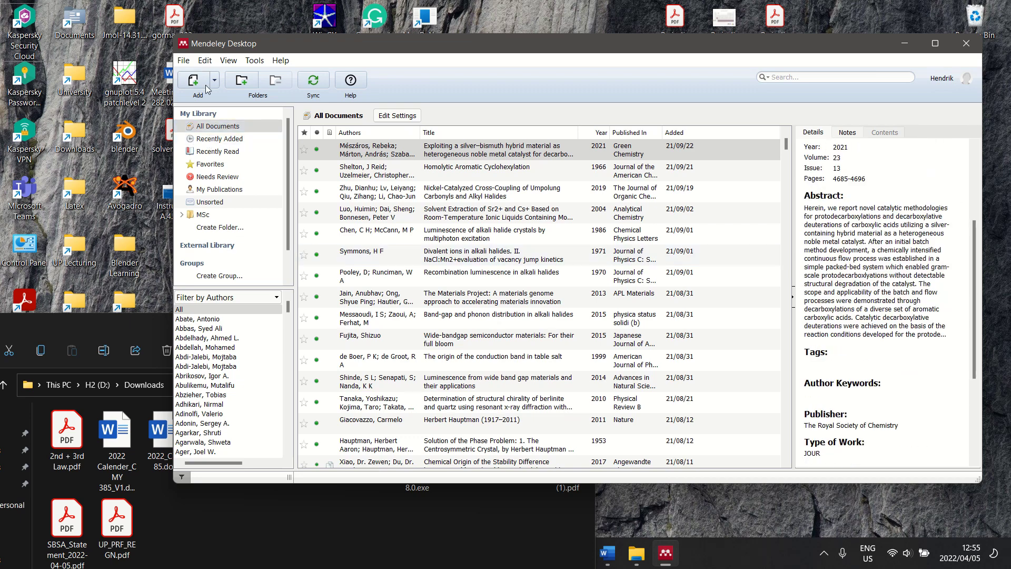
Step: Open a blank Journal Article entry for manual input, examine its fields and the article page's citation information, and discard the entry
left_click(181, 62)
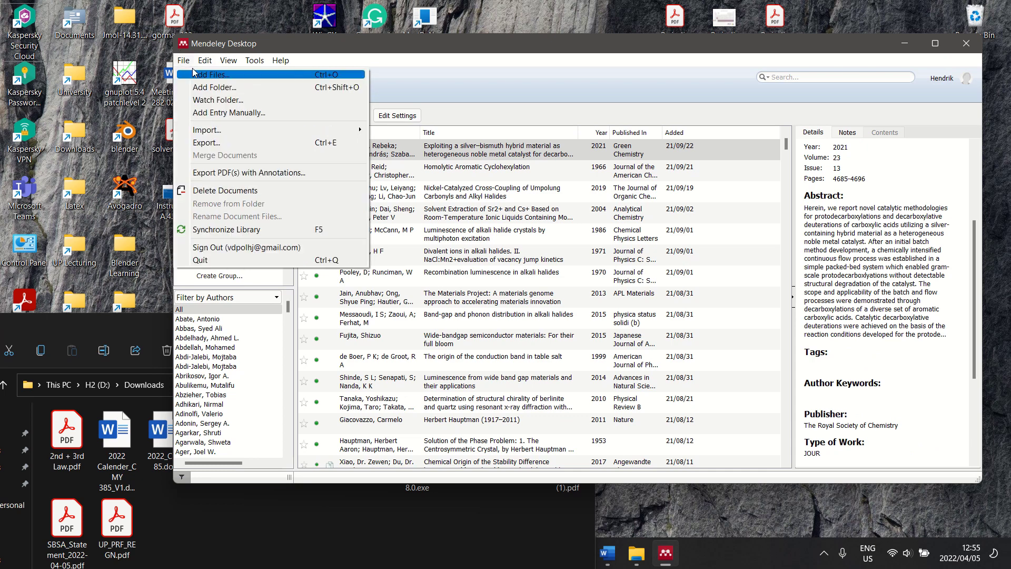
left_click(216, 119)
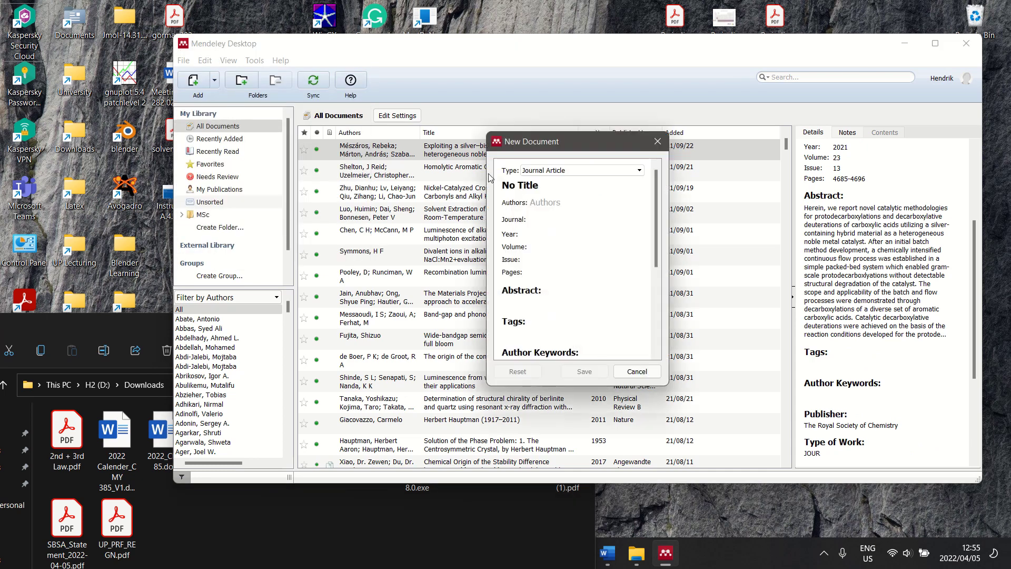
left_click(587, 176)
left_click(587, 175)
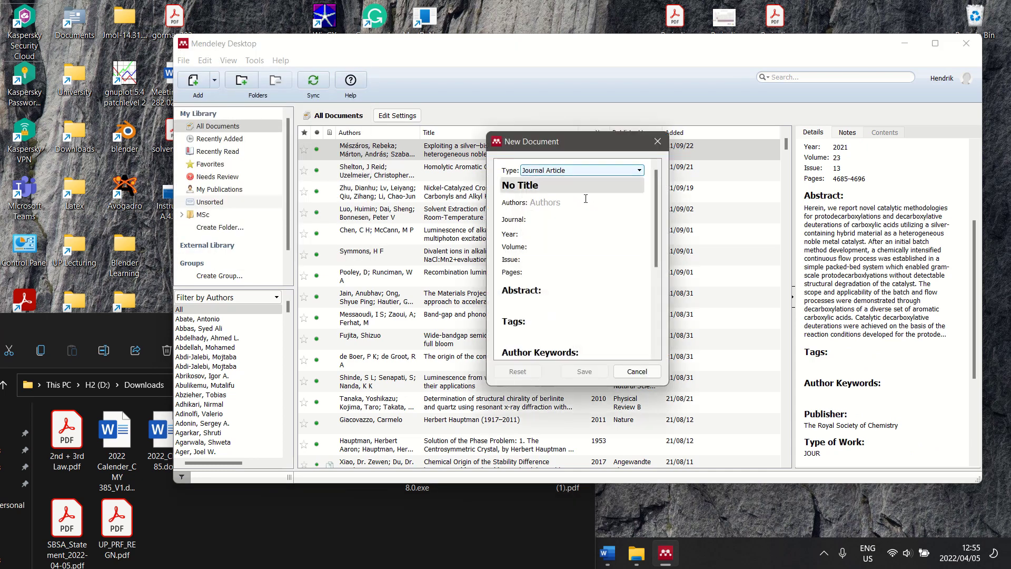
scroll(579, 211, "down", 5)
scroll(577, 237, "up", 4)
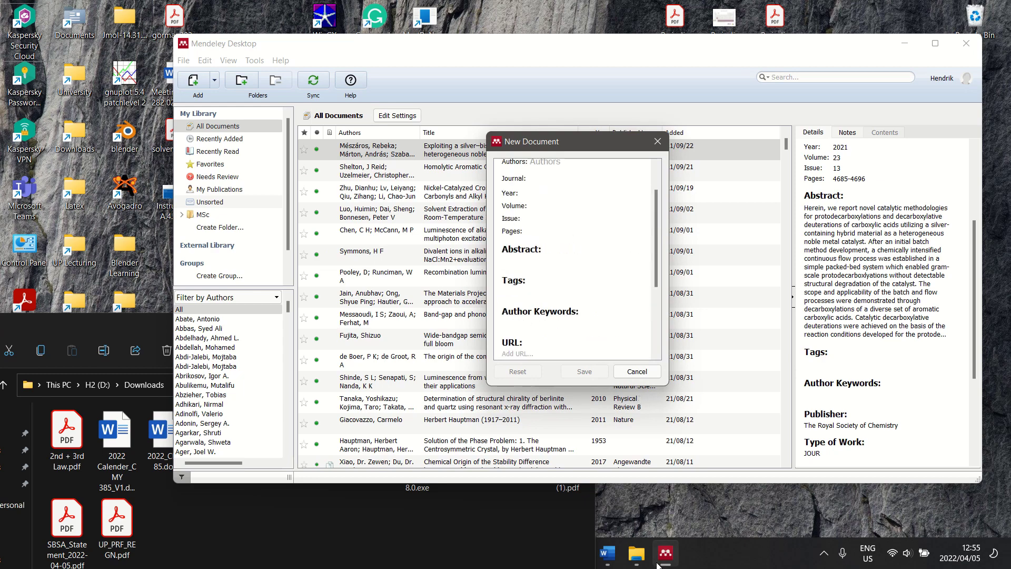
left_click(469, 559)
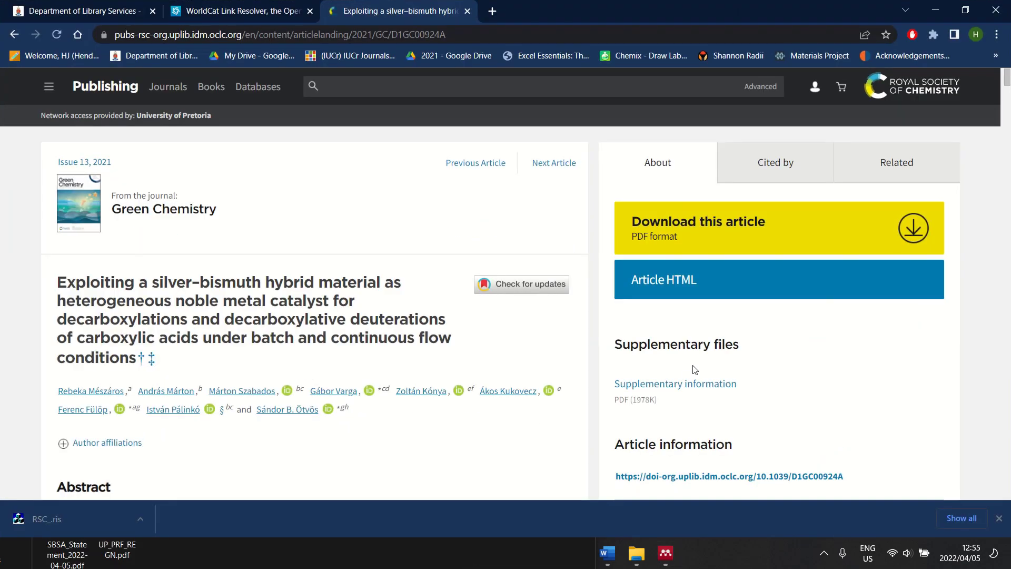
scroll(688, 357, "down", 5)
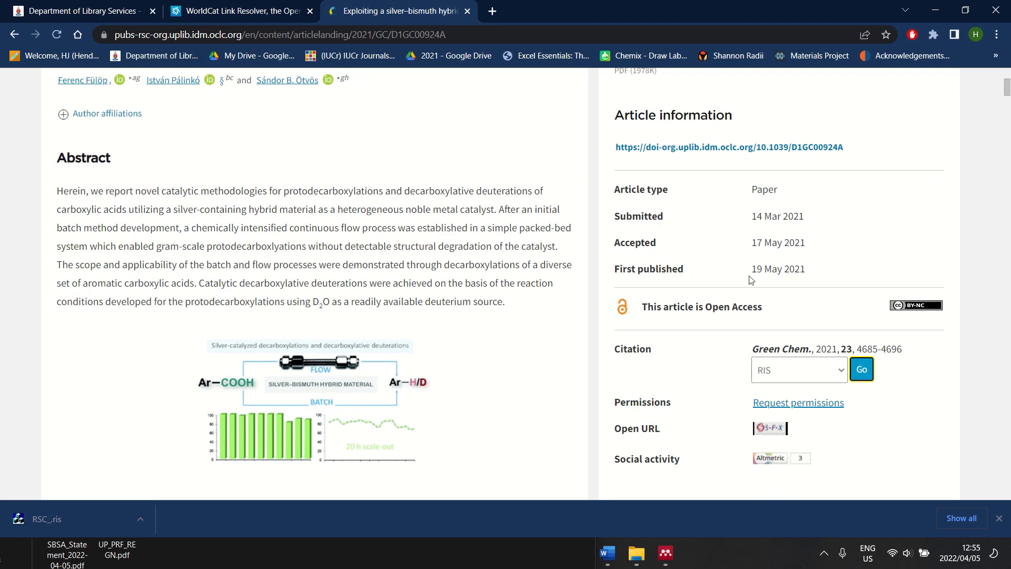
left_click(935, 10)
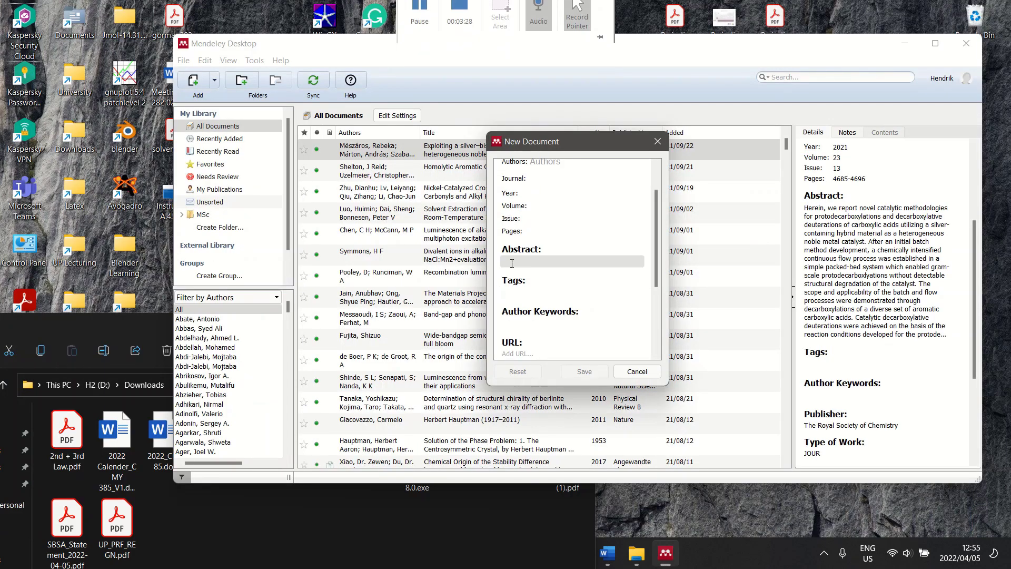
left_click(629, 375)
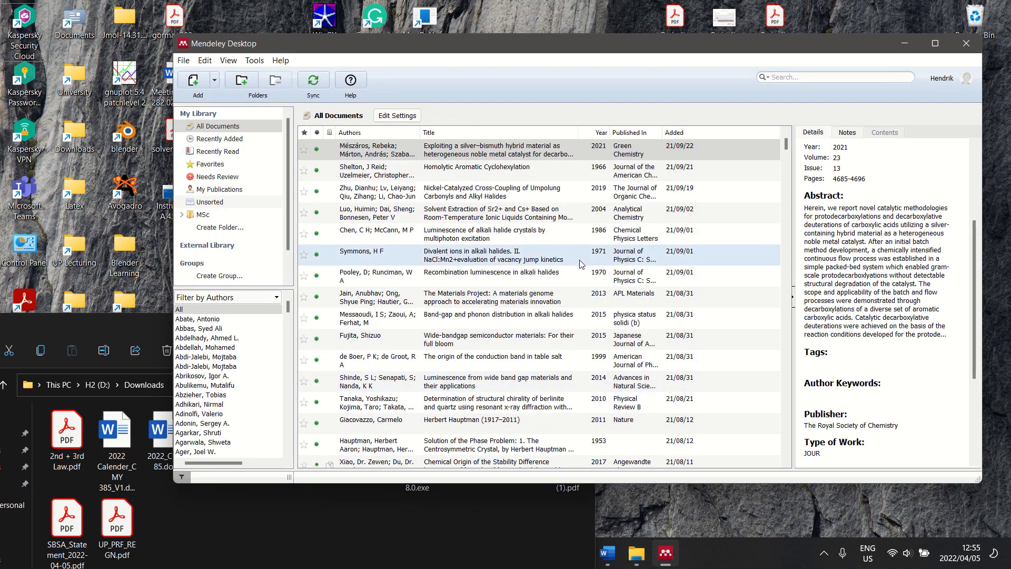
left_click(607, 553)
left_click(607, 554)
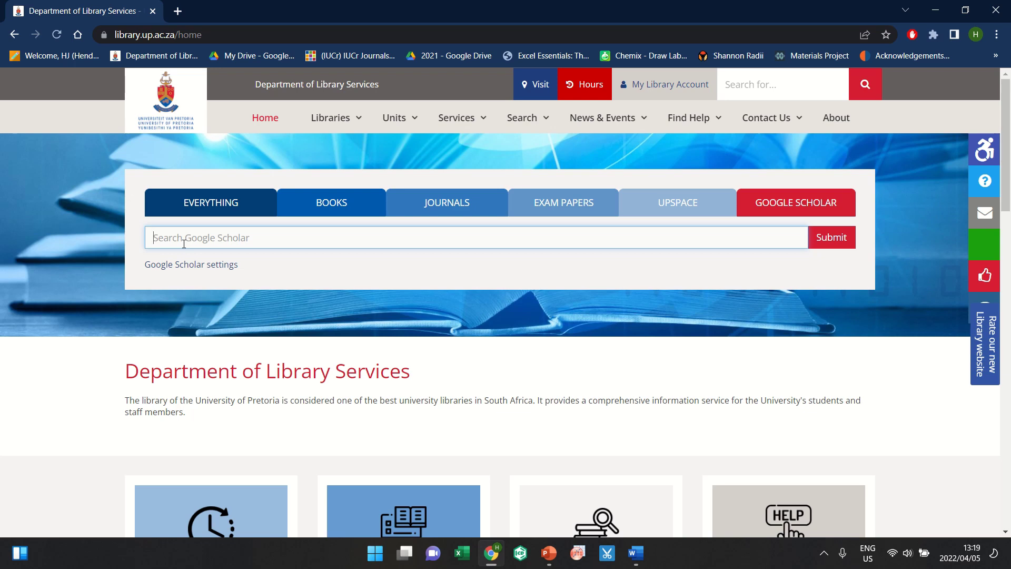
Step: Search Google Scholar for "A Three-Dimensional Molecular Perovskite Ferroelectric: (3-Ammoniopyrrolidinium)RbBr3" and open the article on ACS Publications
type("A Three-Dimensional Molecular Perovskite Ferroelectric: (3-Ammoniopyrrolidinium)RbBr3")
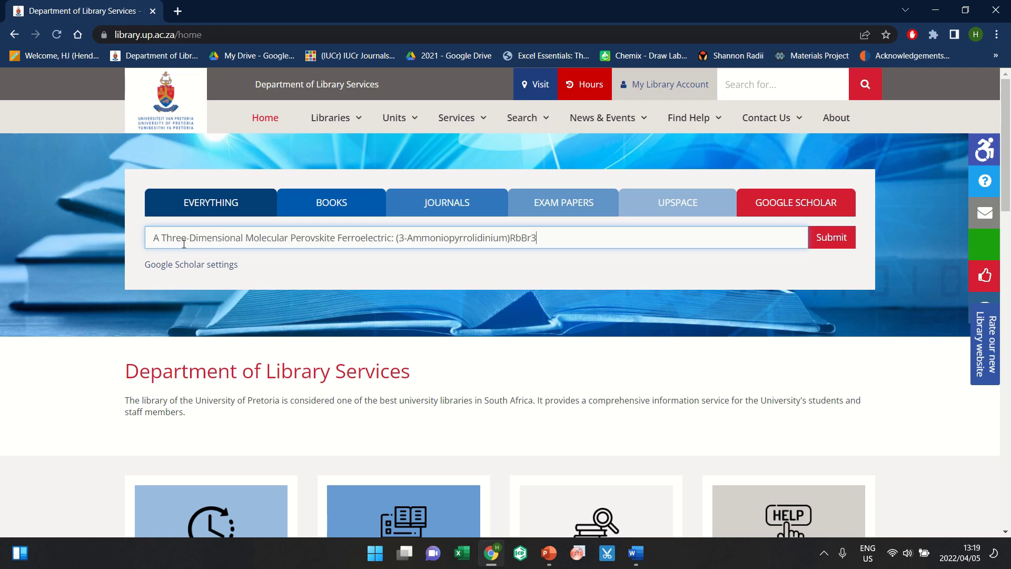
key("Return")
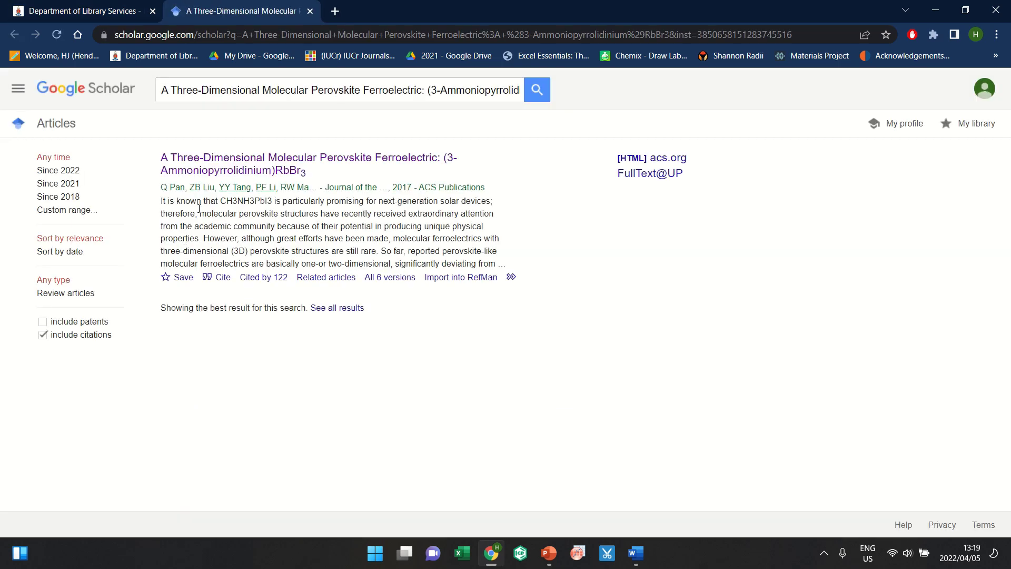
left_click(233, 159)
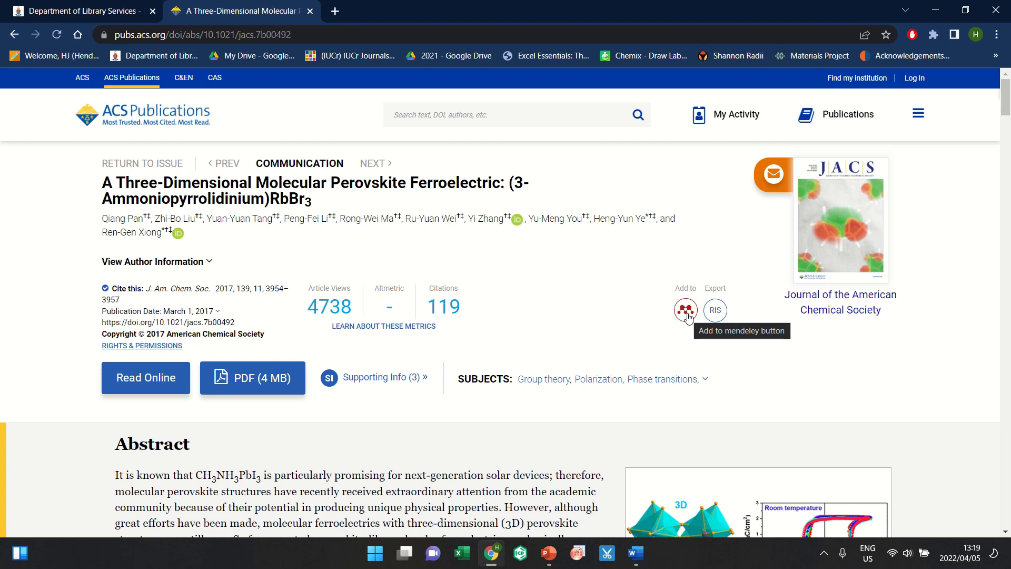
Step: Export the perovskite article's citation as a RIS file using the Citation option, and close the export options
left_click(717, 313)
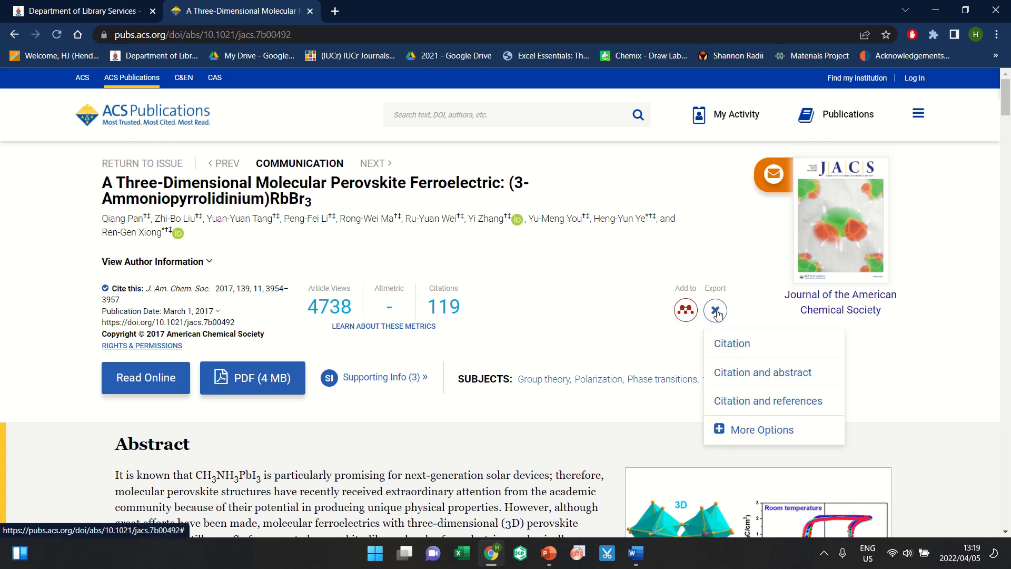
left_click(735, 345)
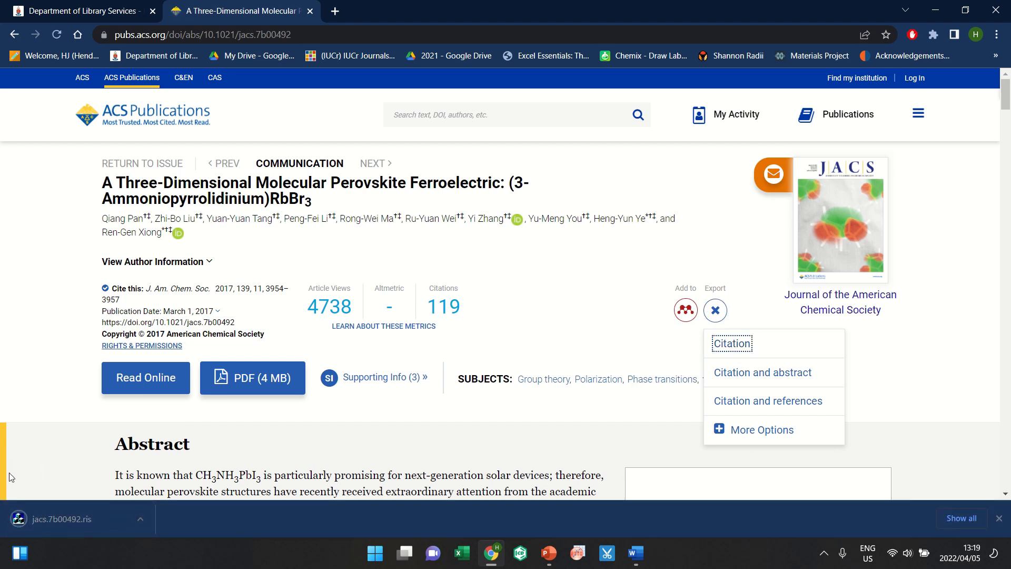
left_click(598, 317)
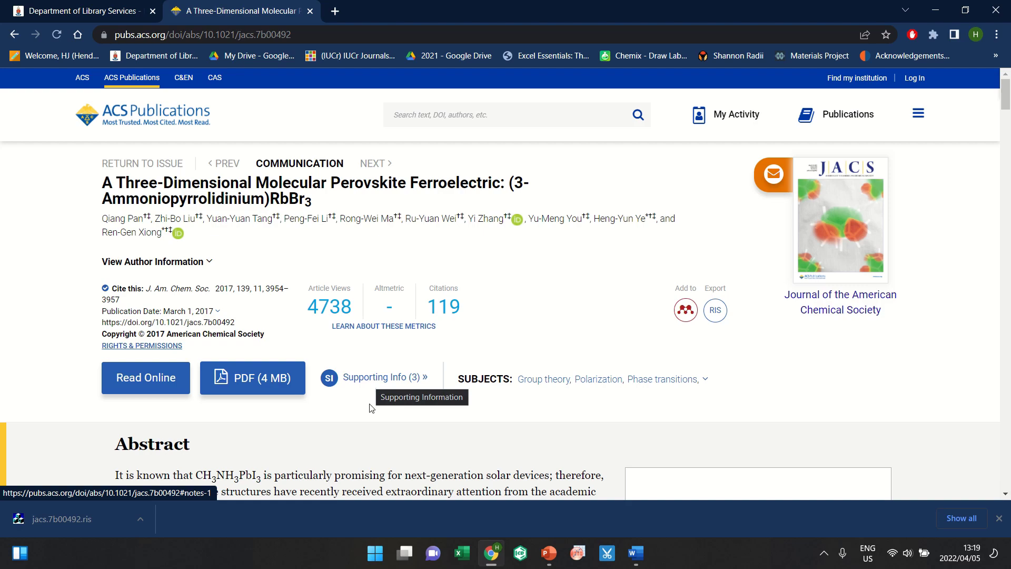
Step: Go to the perovskite article's Supporting Information section
scroll(370, 368, "down", 1)
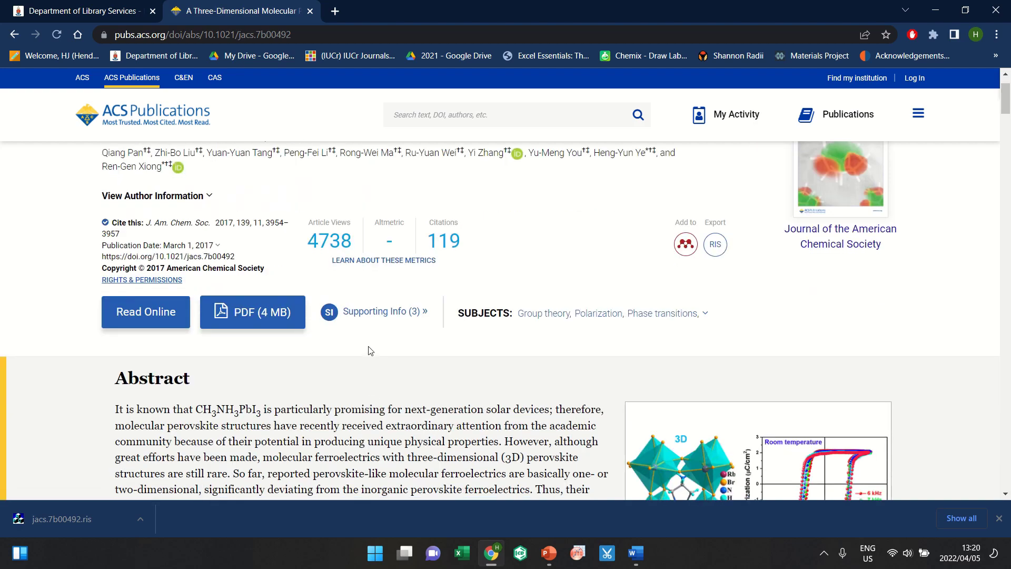
left_click(381, 314)
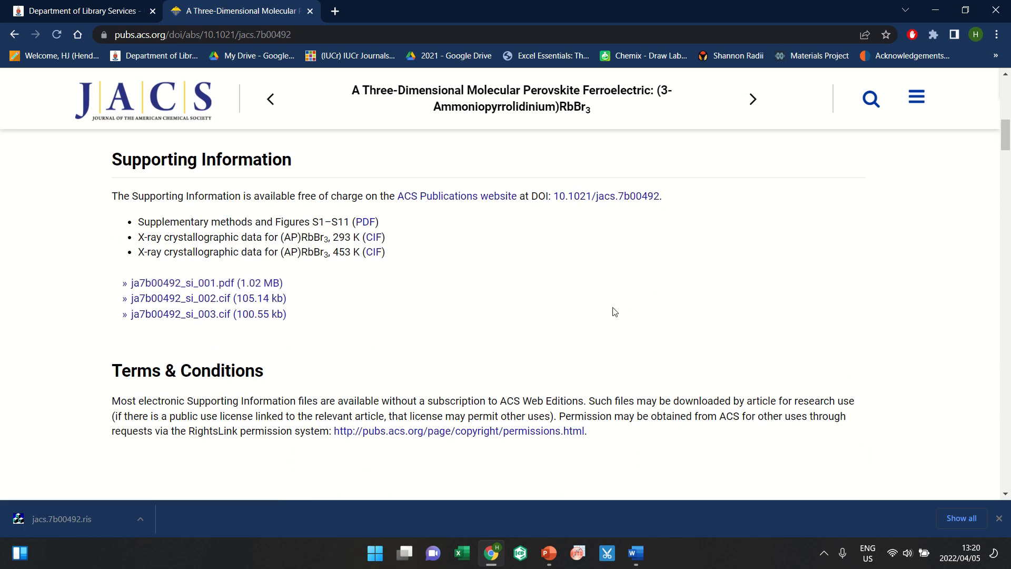
Step: Download the supplementary file ja7b00492_si_001.pdf from the article's Supporting Information section and open it
scroll(615, 312, "up", 15)
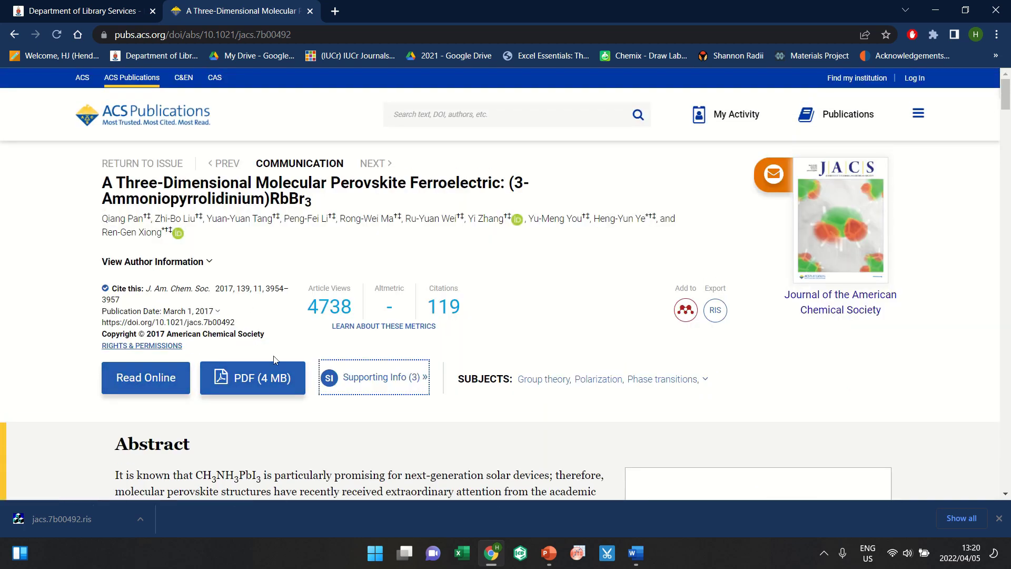
scroll(269, 390, "down", 9)
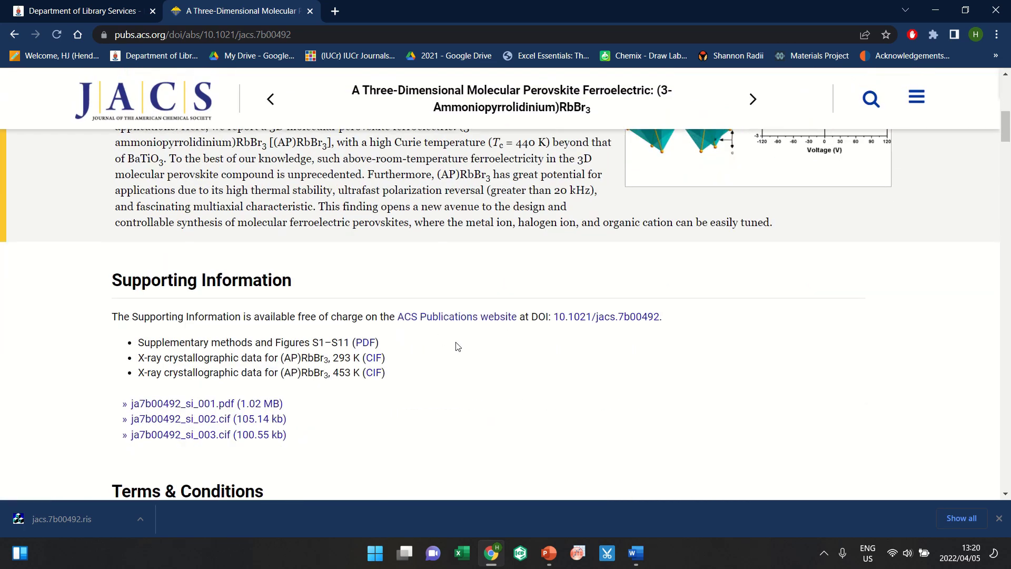
left_click(205, 405)
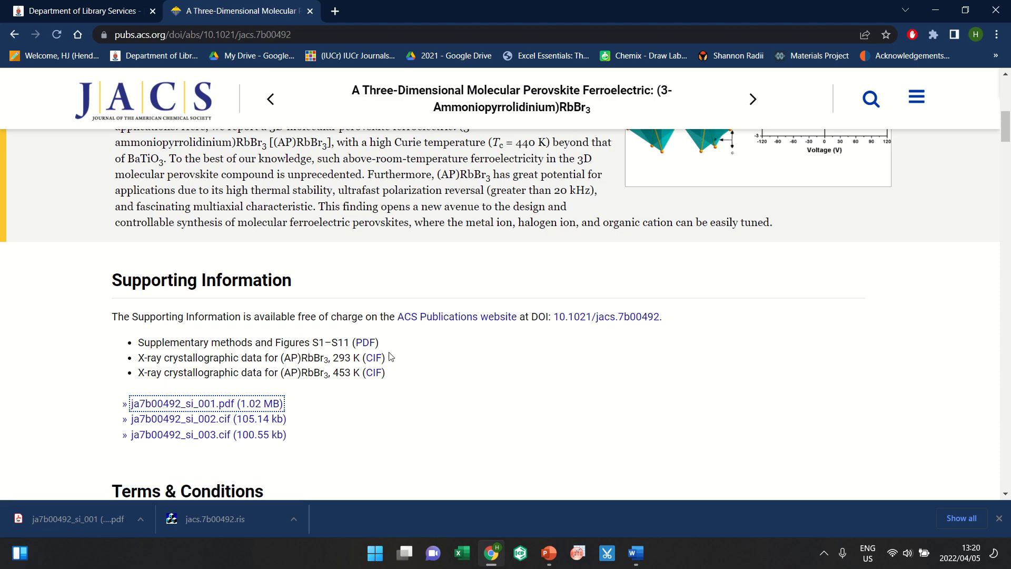
scroll(390, 357, "up", 6)
scroll(389, 355, "down", 4)
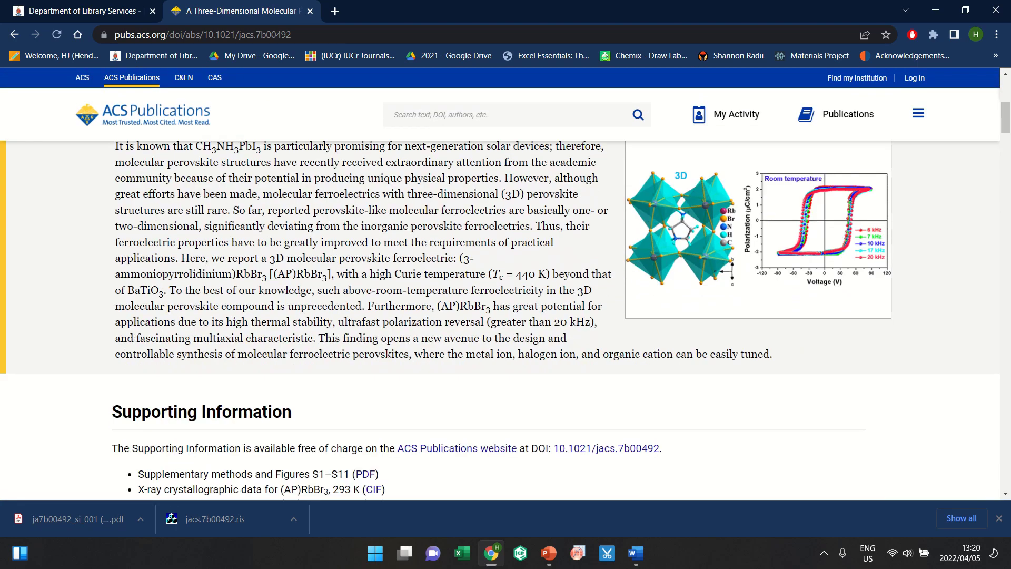
scroll(387, 354, "down", 4)
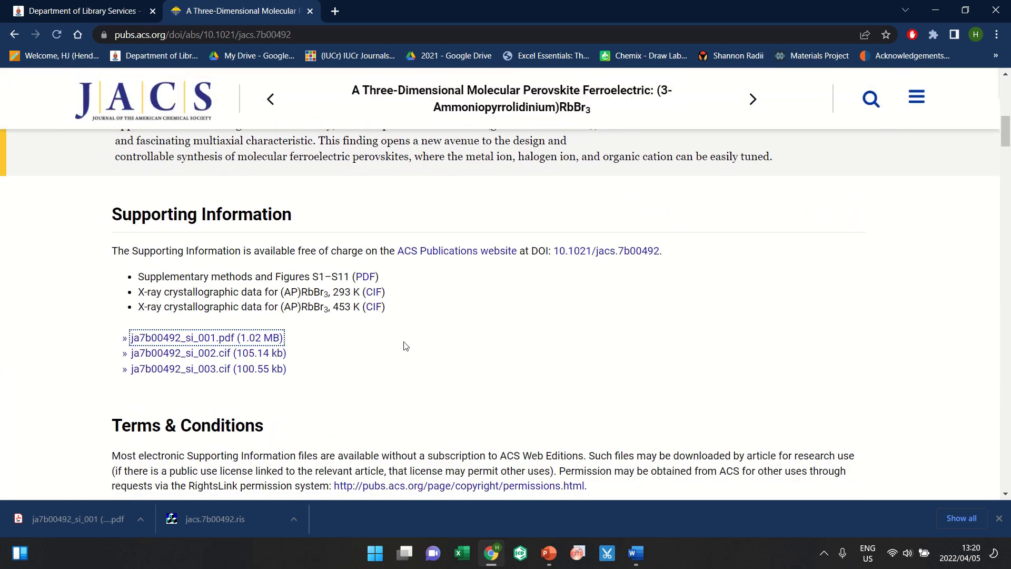
left_click(87, 514)
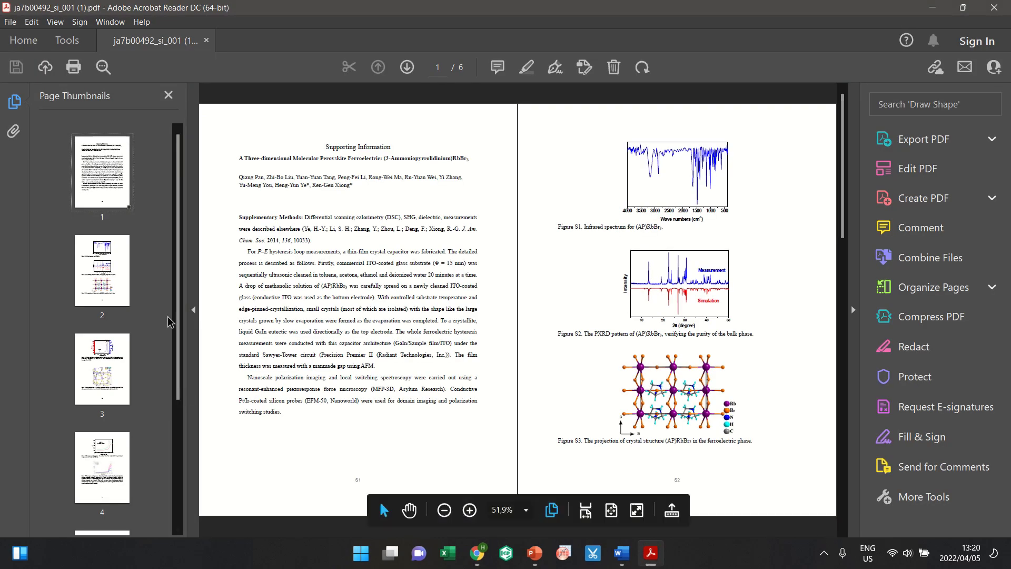
Step: Hide the page thumbnails and examine the supporting information's methods text and figures S1 to S11
left_click(169, 94)
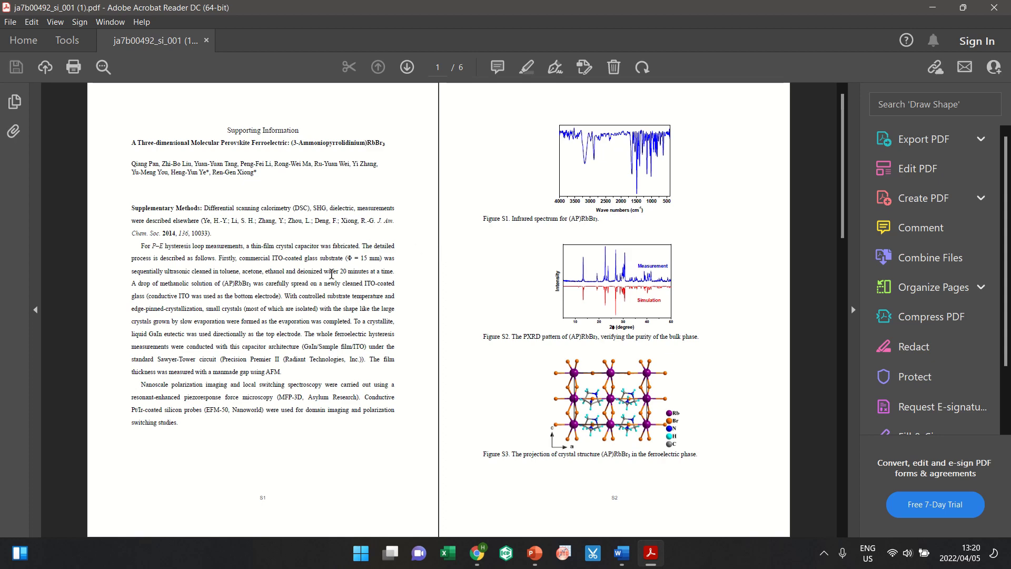
scroll(347, 279, "down", 1)
scroll(348, 279, "up", 1)
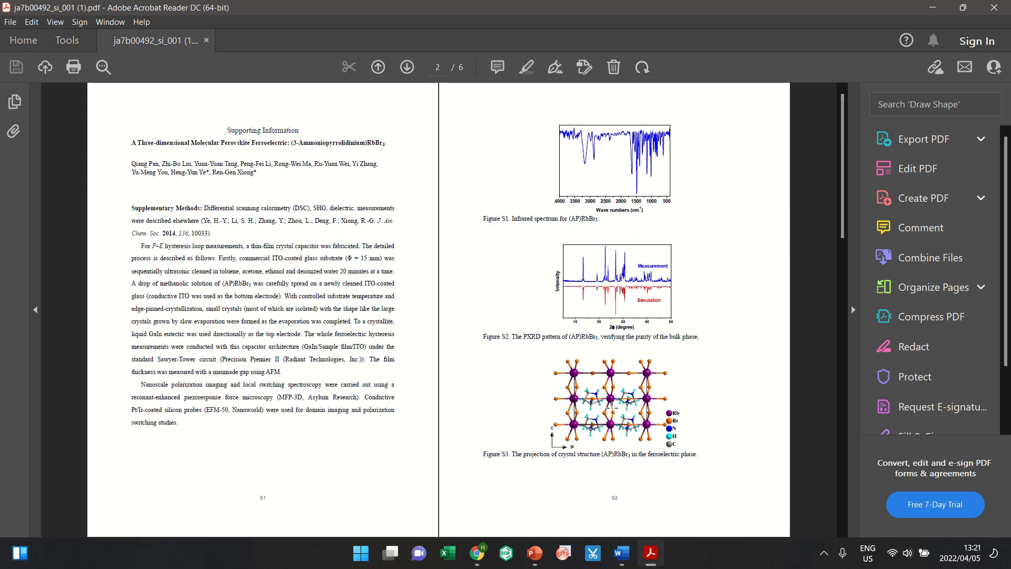
scroll(467, 323, "down", 1)
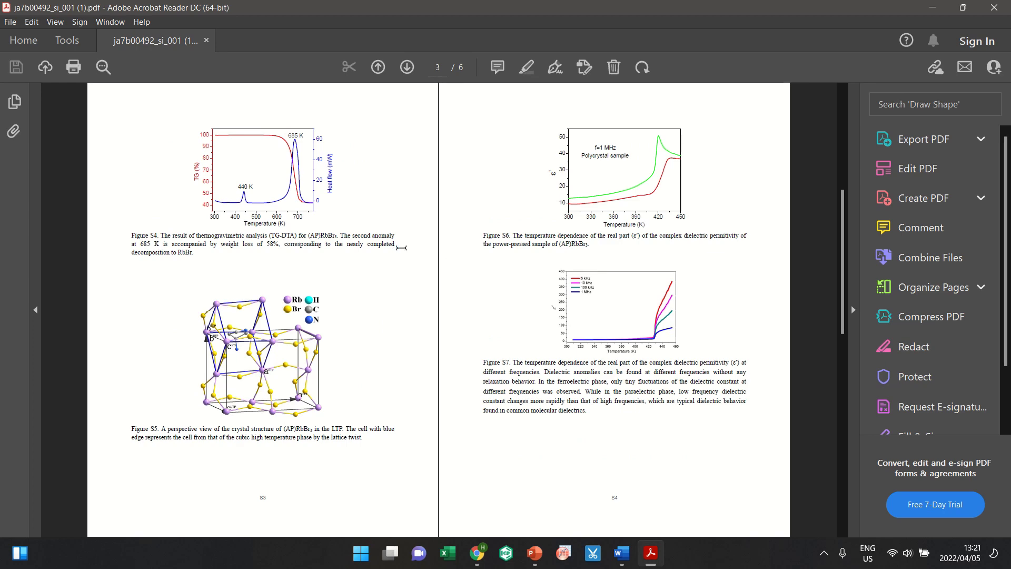
scroll(401, 247, "down", 1)
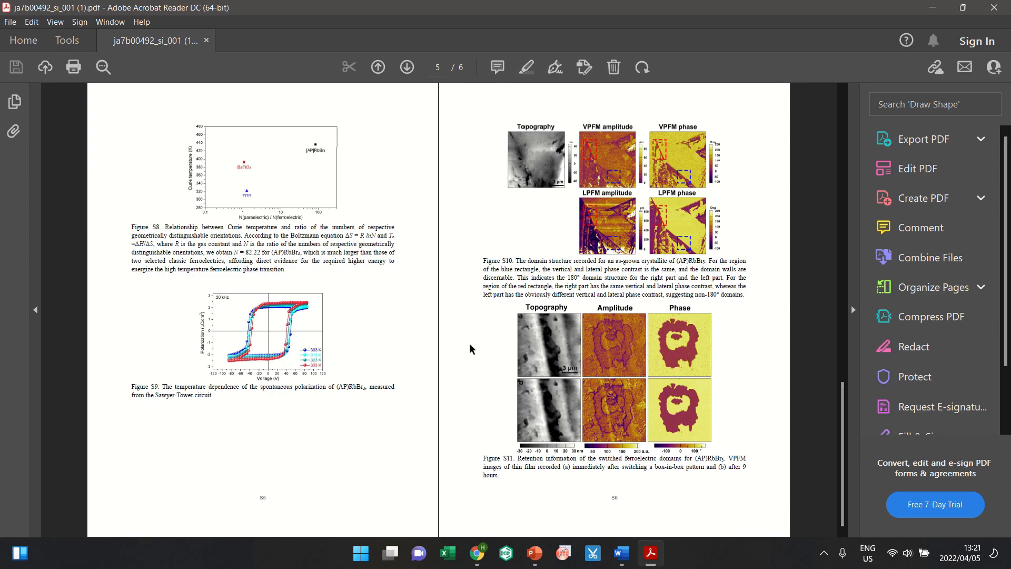
Step: Return to the article page in the browser, search it for "supp", step through the matches, and close the search
left_click(477, 552)
scroll(510, 387, "up", 15)
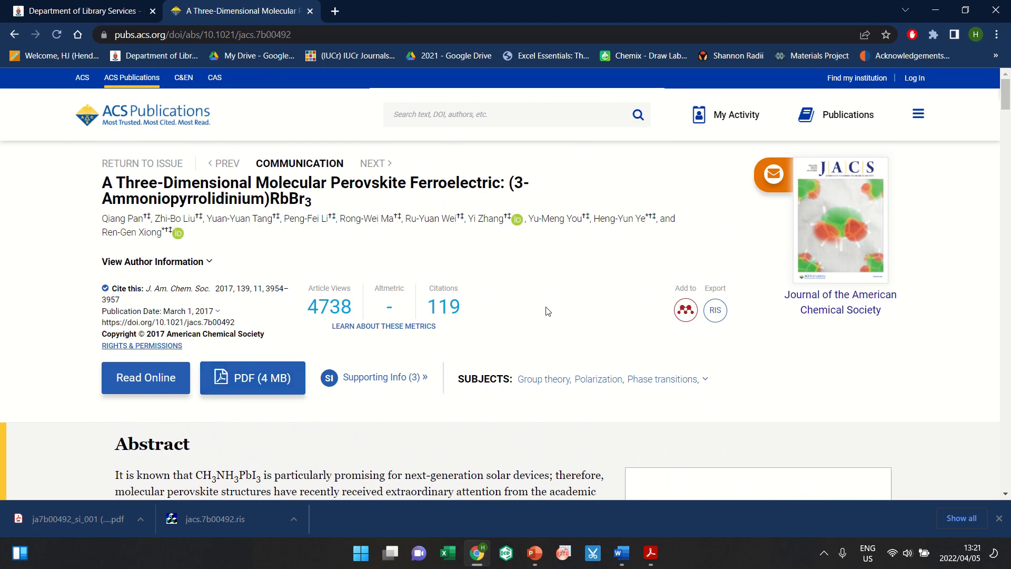
key("ctrl+f")
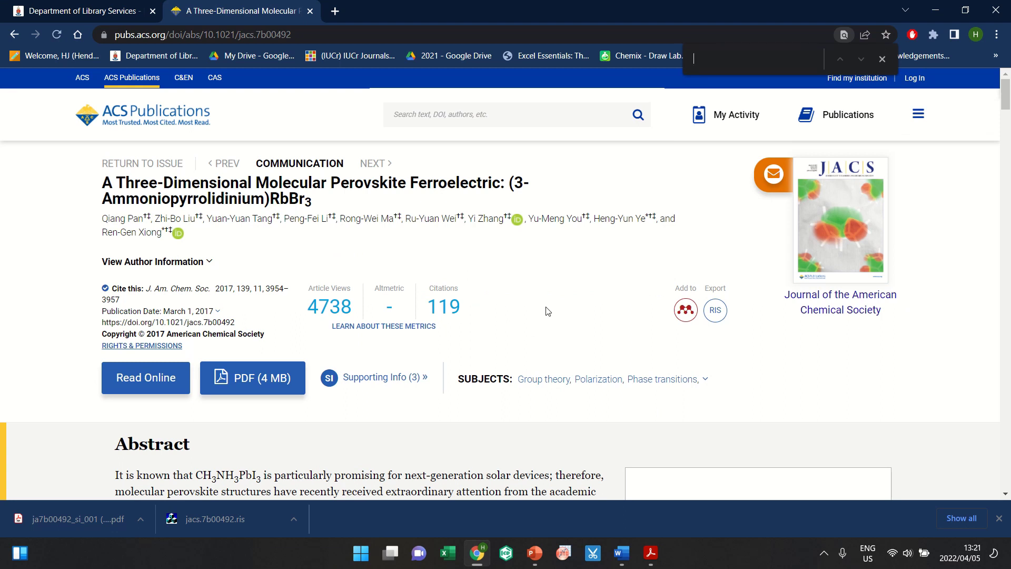
type("supp")
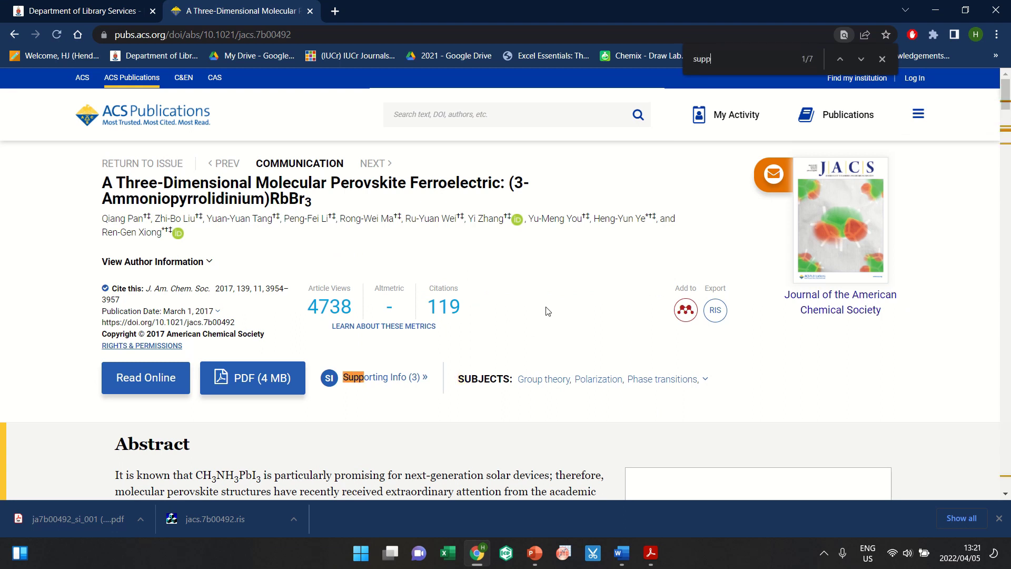
left_click(862, 60)
left_click(840, 59)
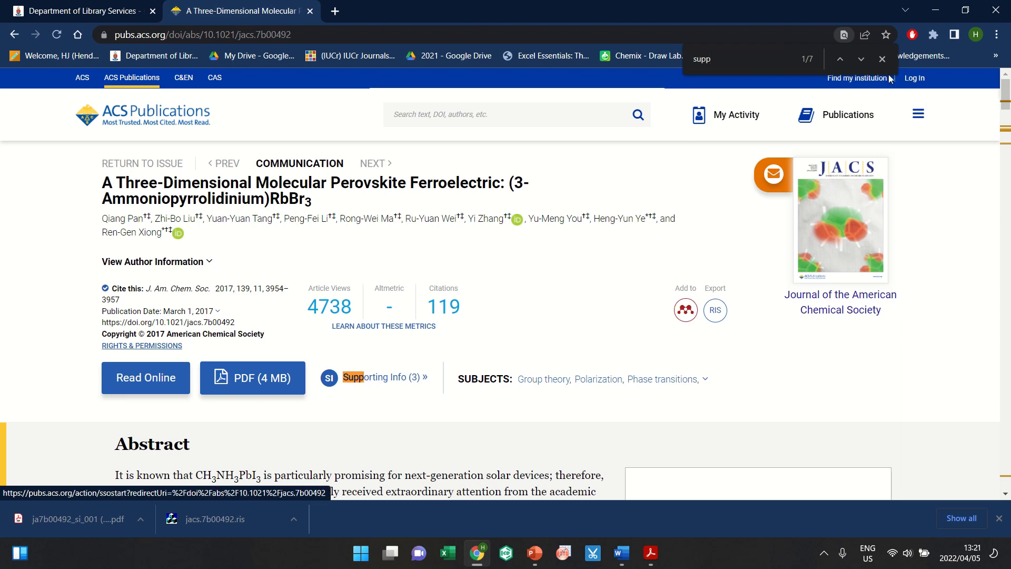
left_click(862, 59)
left_click(862, 59)
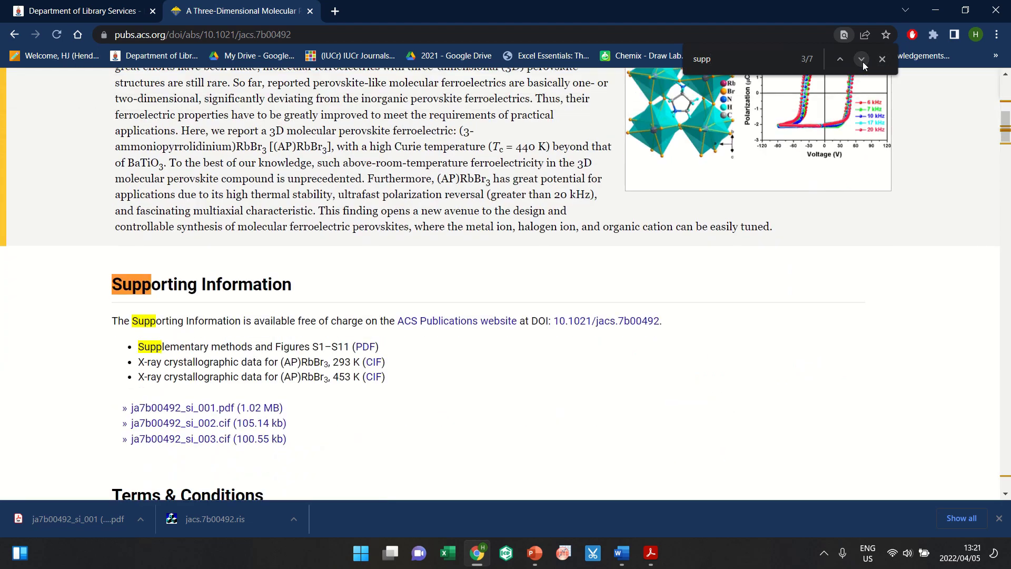
left_click(862, 59)
left_click(861, 59)
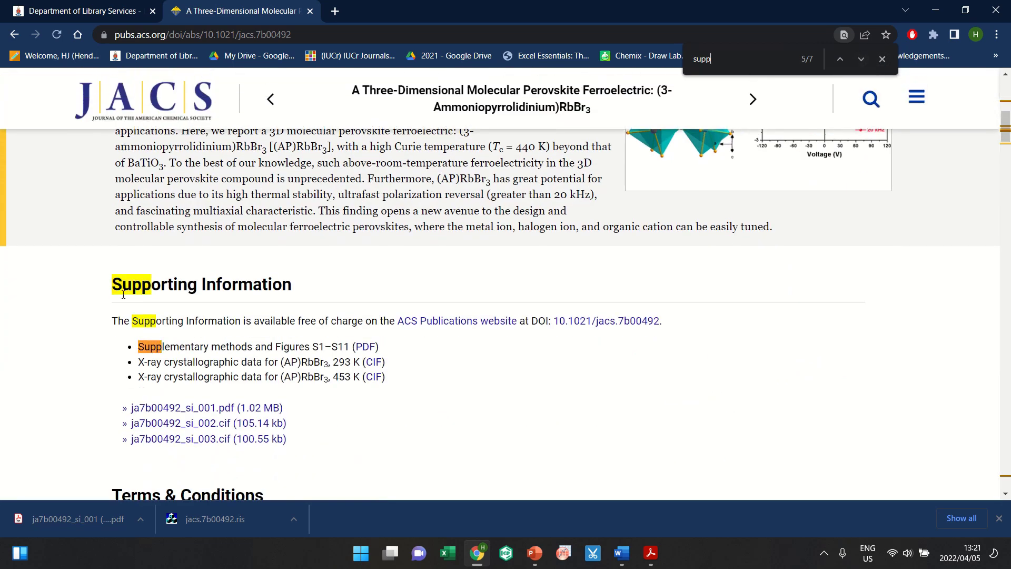
left_click(840, 60)
left_click(841, 60)
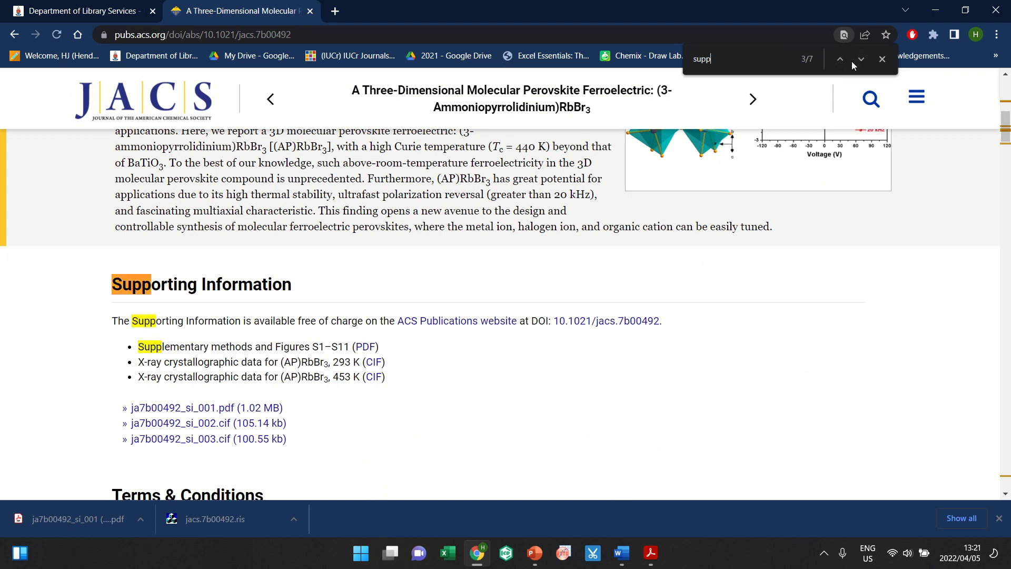
left_click(860, 60)
left_click(861, 60)
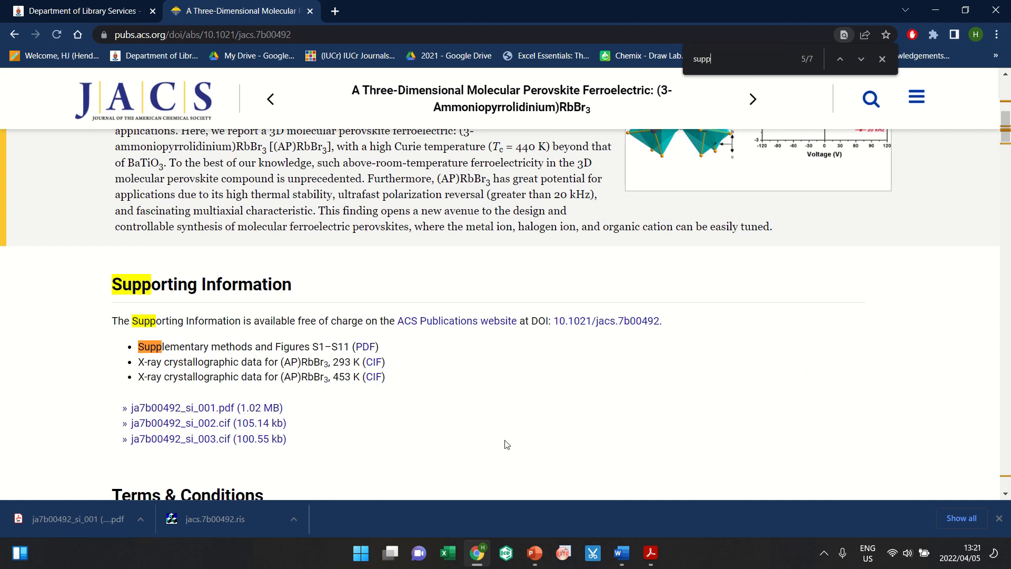
left_click(883, 59)
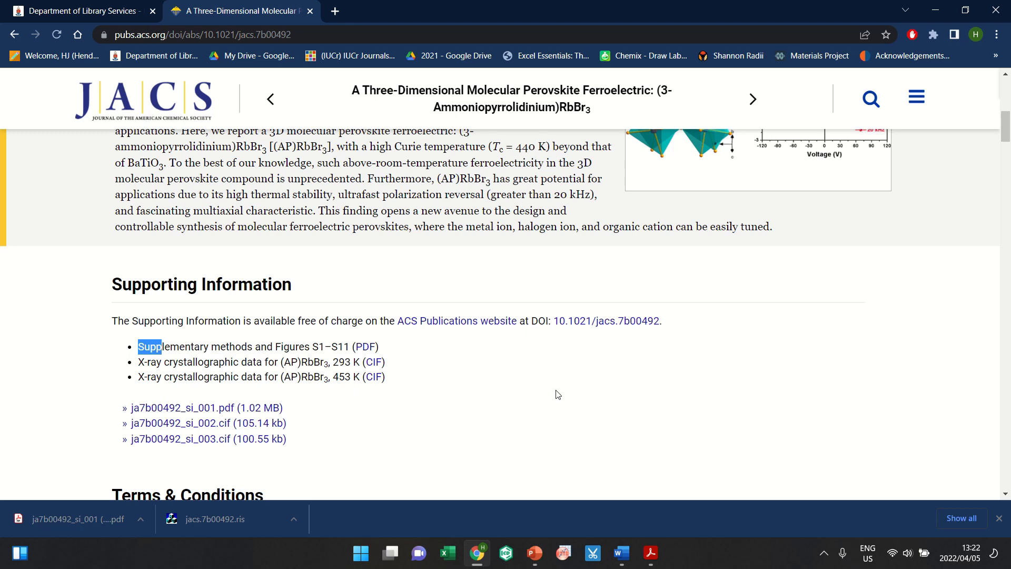
scroll(607, 396, "up", 6)
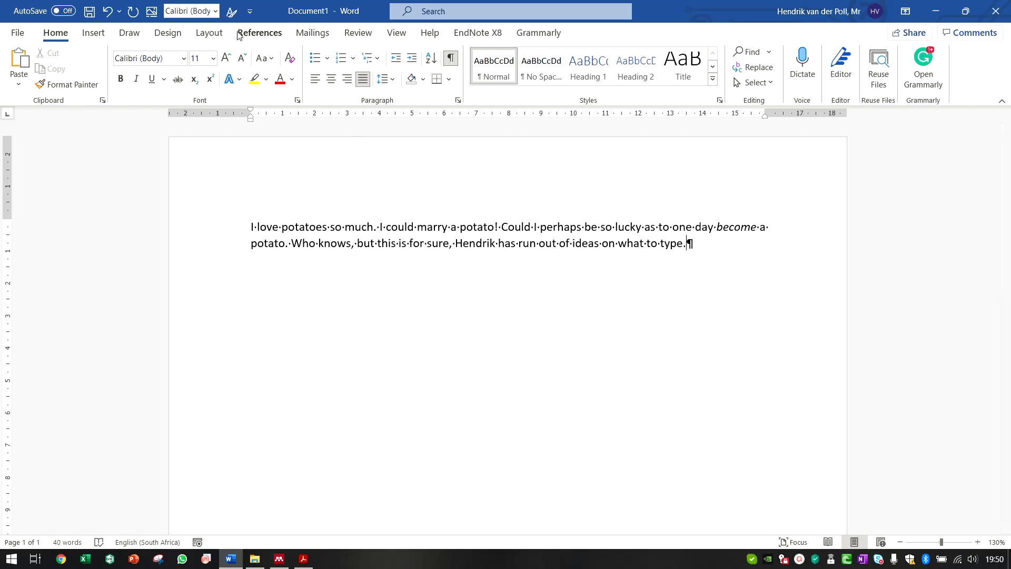
Step: In the Word document, insert a Mendeley citation for "Lead-Free Mixed Tin and Germanium Perovskites for Photovoltaic Application" at the paragraph's end
left_click(260, 32)
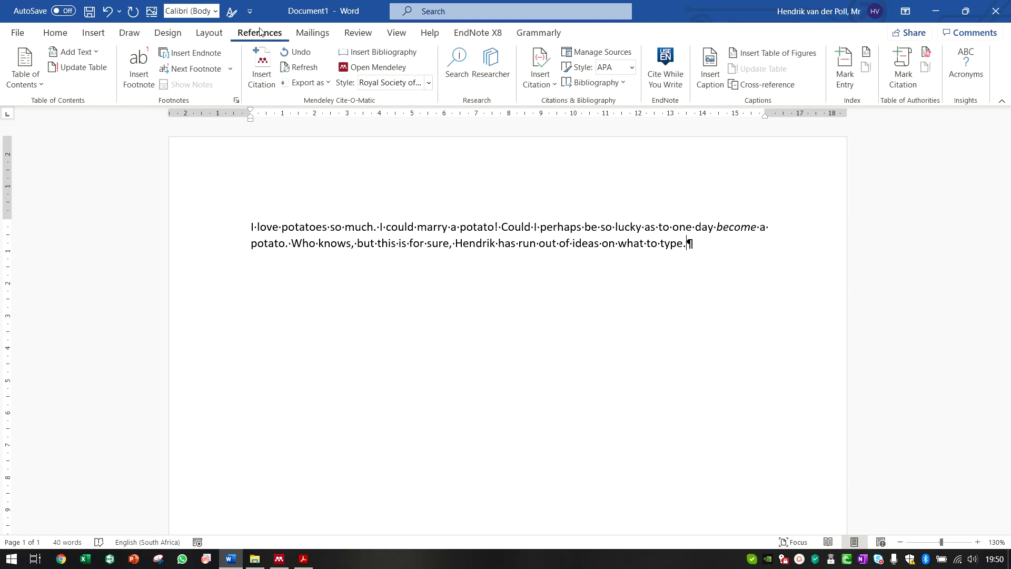
left_click(268, 78)
type("Lead-Free Mixed Tin and Germanium Perovskites for Photovoltaic Application")
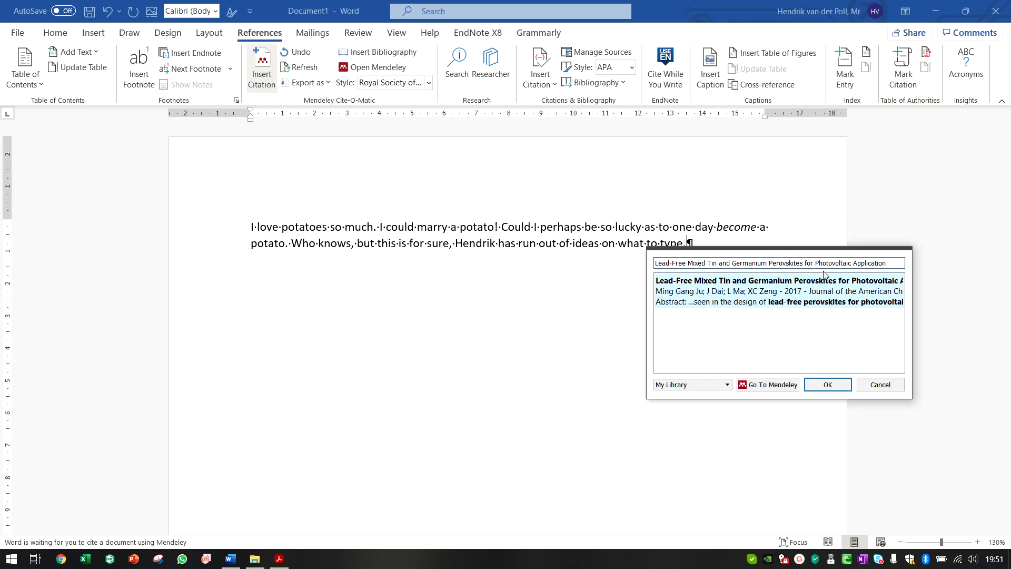
left_click(793, 286)
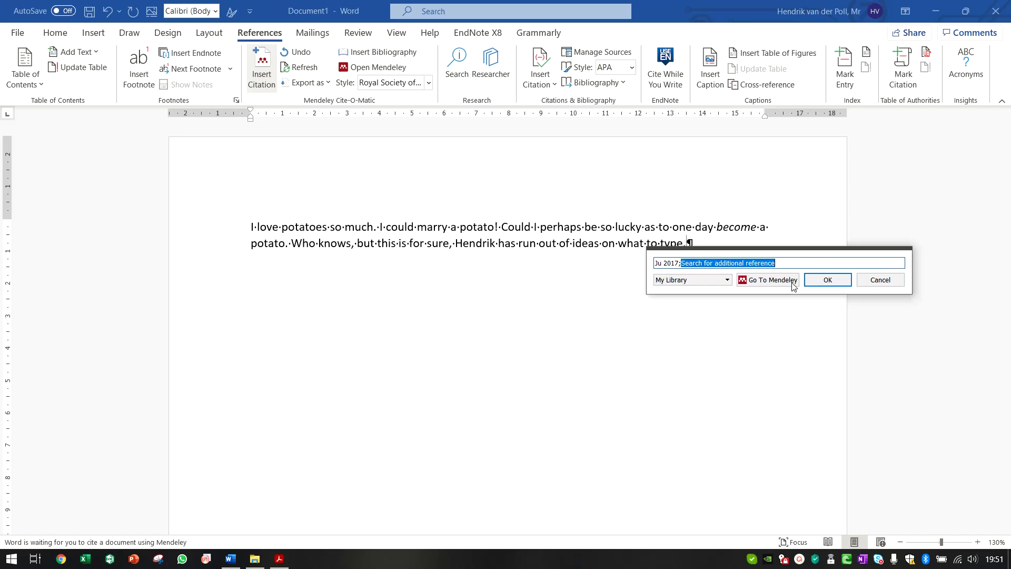
left_click(837, 280)
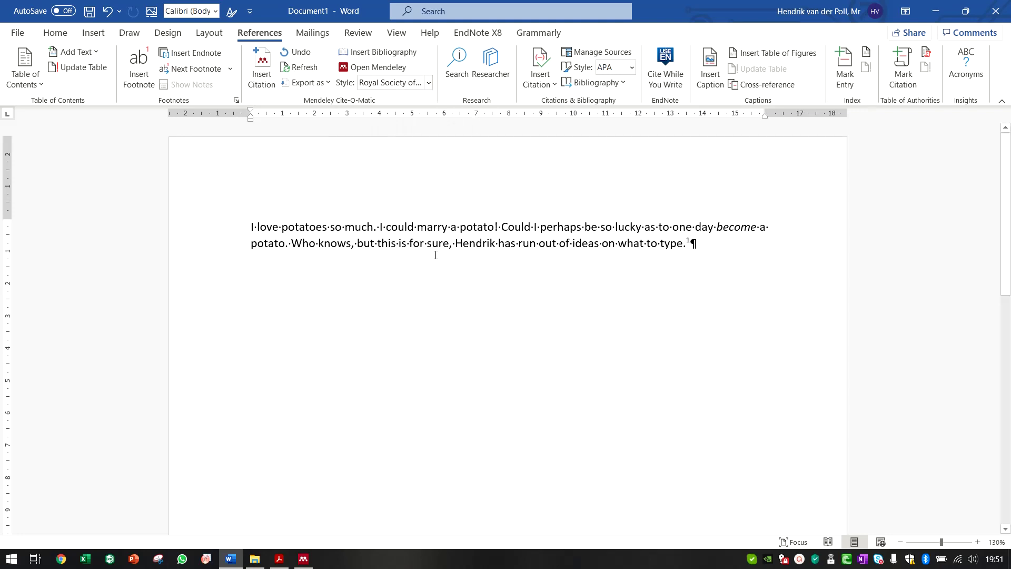
Step: Add three empty paragraphs after the cited text and insert the Mendeley bibliography in the last one
key("Return")
key("Return")
key("Return")
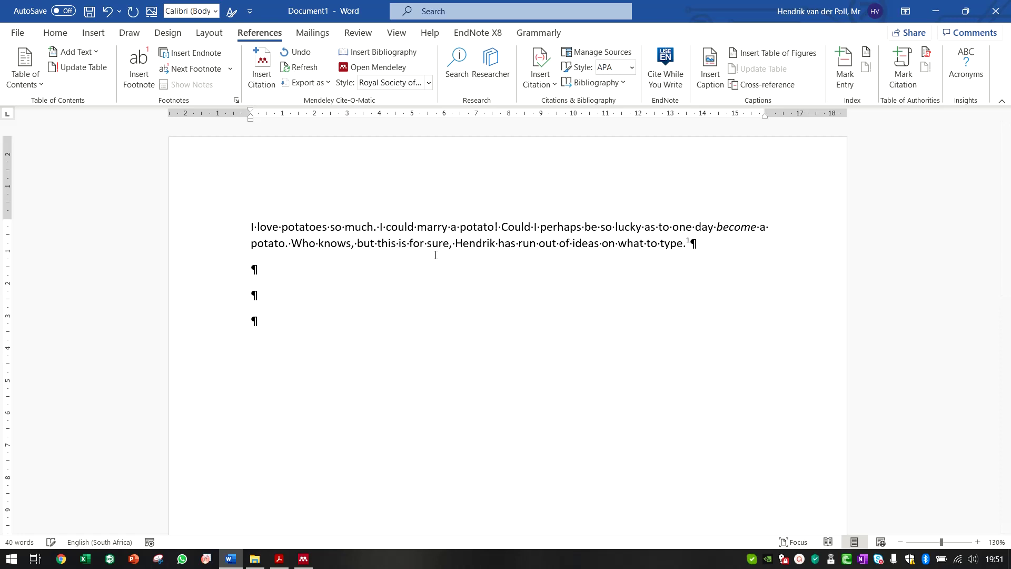
left_click(375, 53)
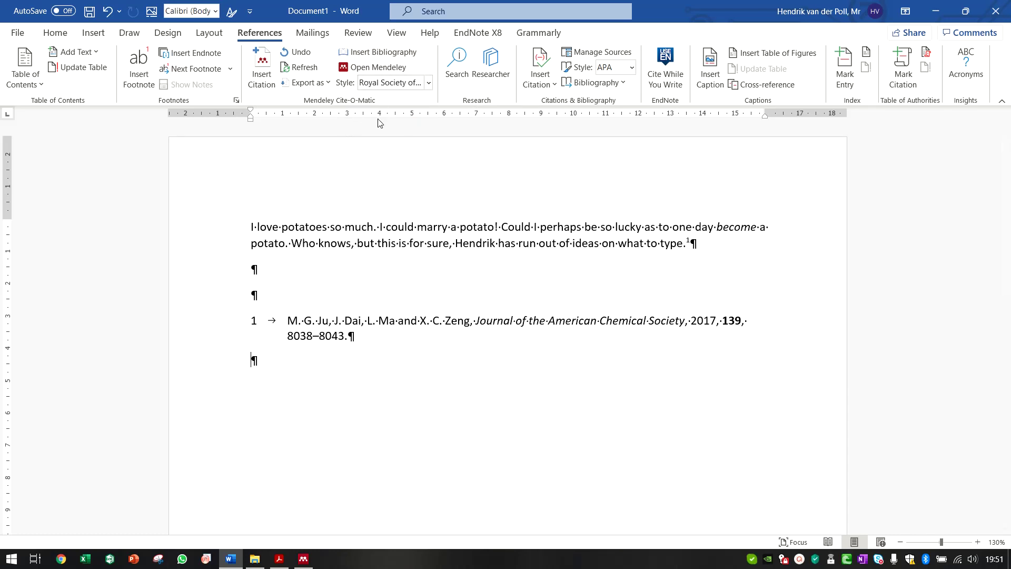
Step: Try the personalised American Chemical Society and Vancouver citation styles, and return to the Royal Society of Chemistry style
left_click(429, 82)
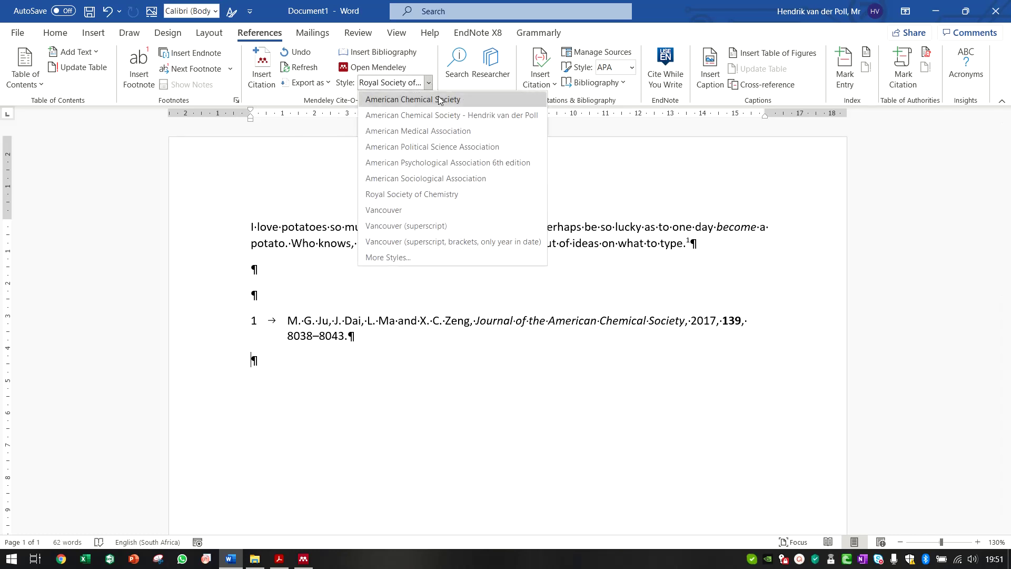
left_click(449, 116)
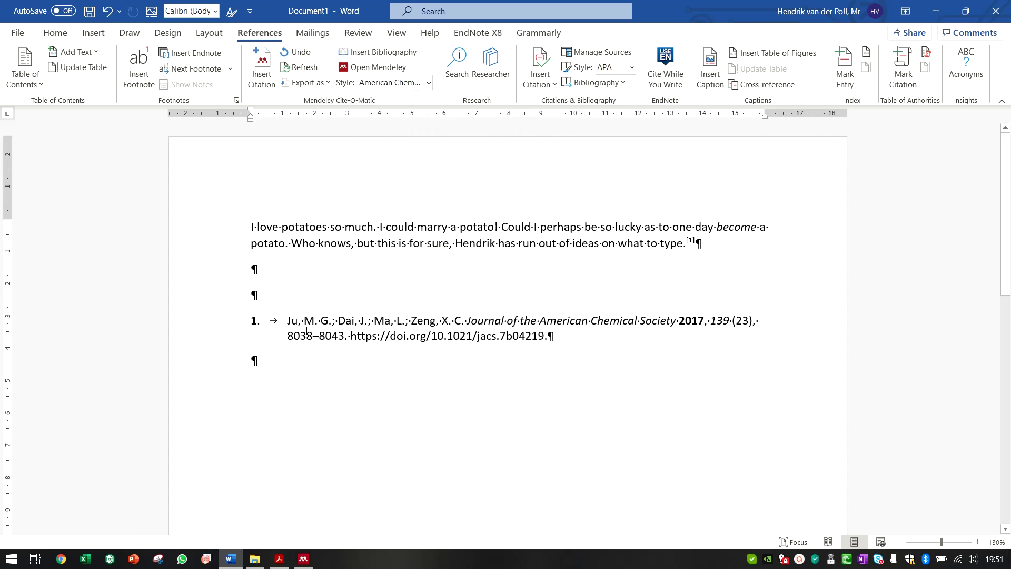
left_click(428, 82)
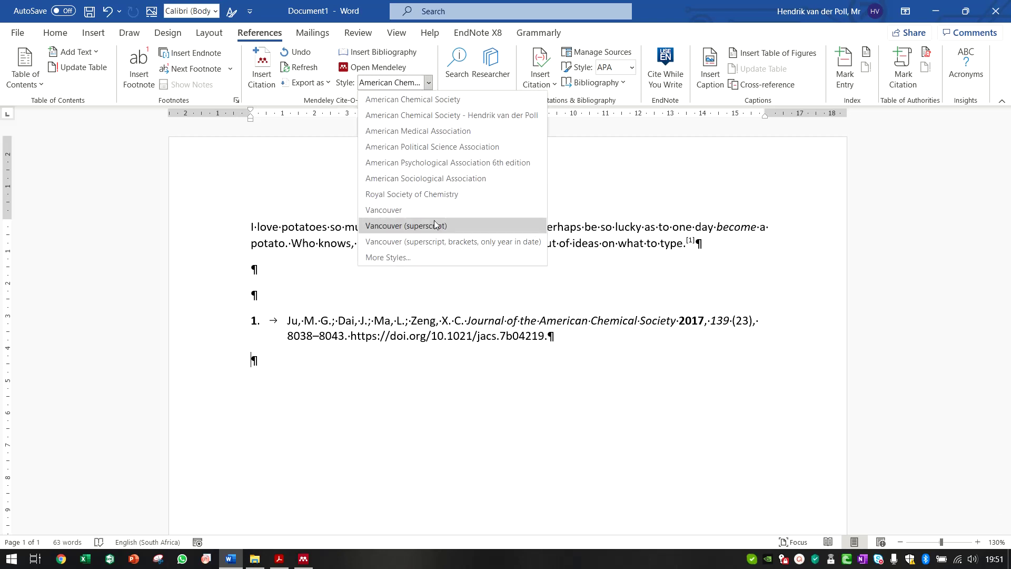
left_click(404, 210)
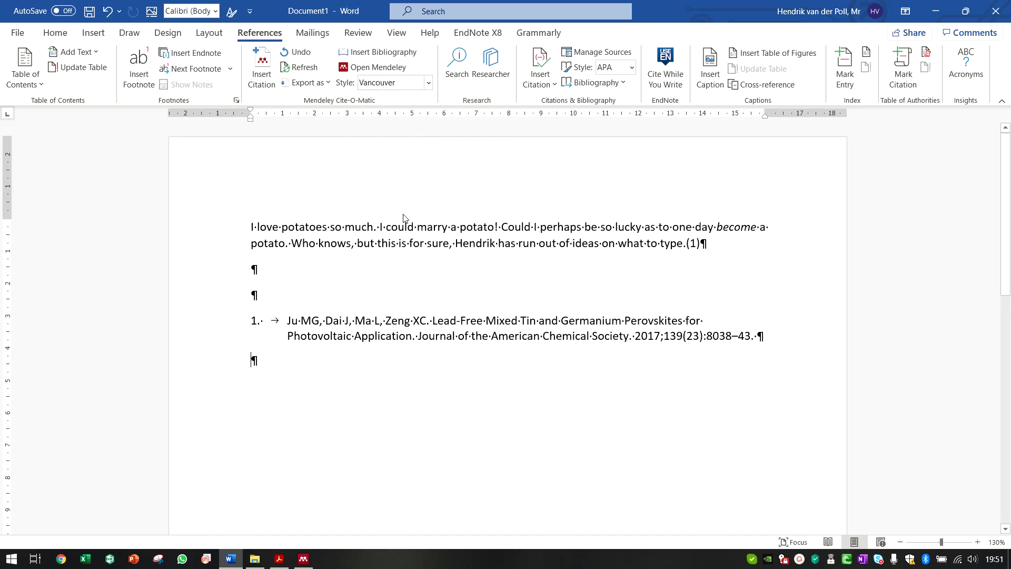
left_click(688, 245)
left_click(276, 327)
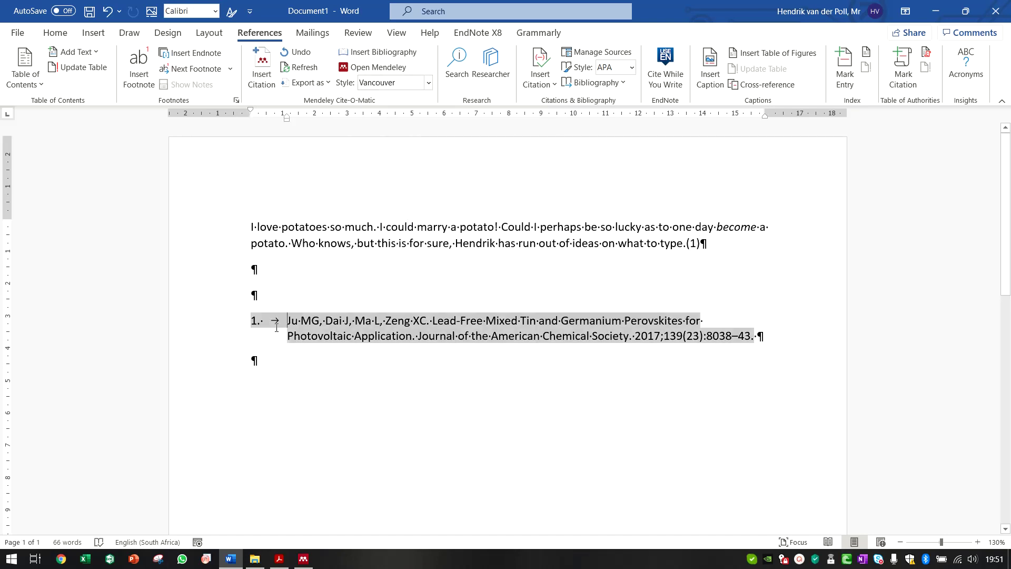
left_click(428, 82)
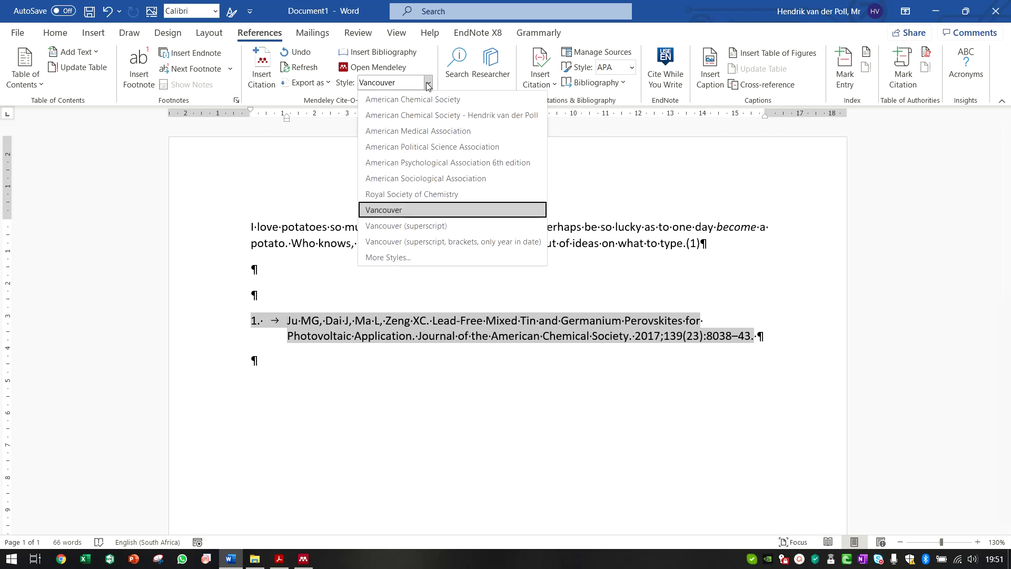
left_click(428, 194)
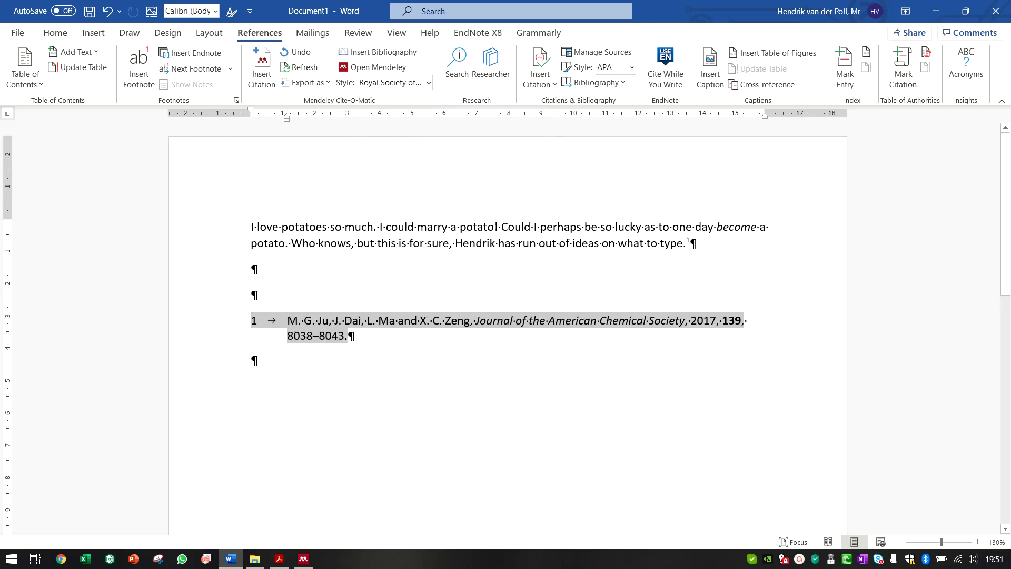
Step: Edit the citation at the paragraph's end, search for "perovskites", and add the 2016 article "Critical Role of Grain Boundaries for Ion Migration"
left_click(694, 245)
left_click(689, 243)
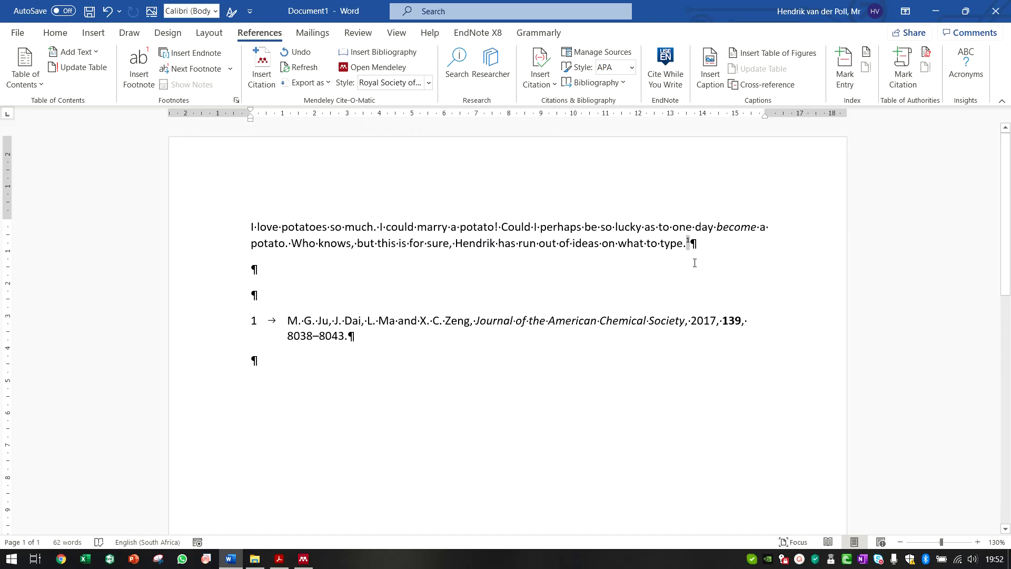
key("Right")
double_click(688, 248)
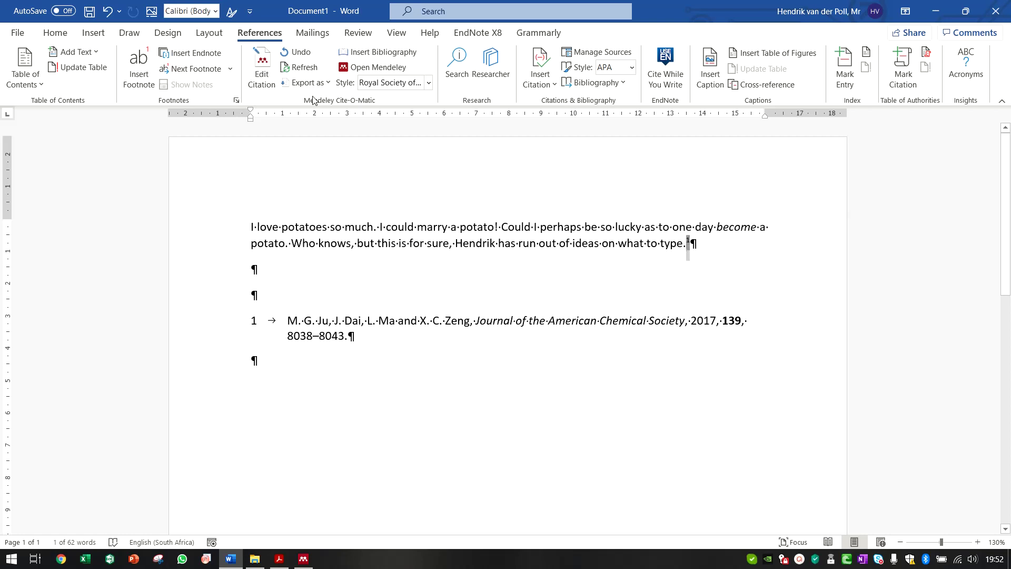
left_click(717, 251)
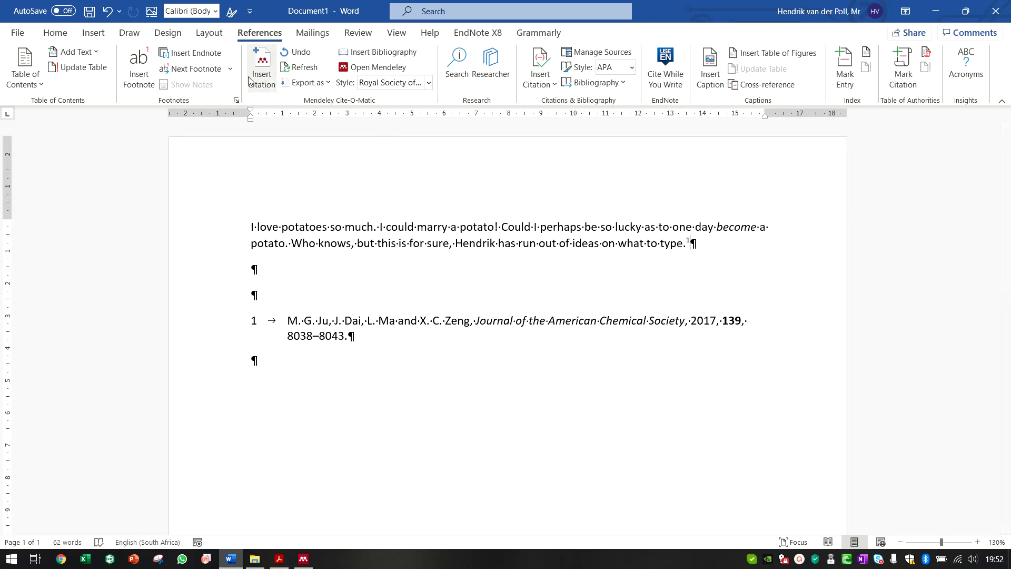
left_click(687, 244)
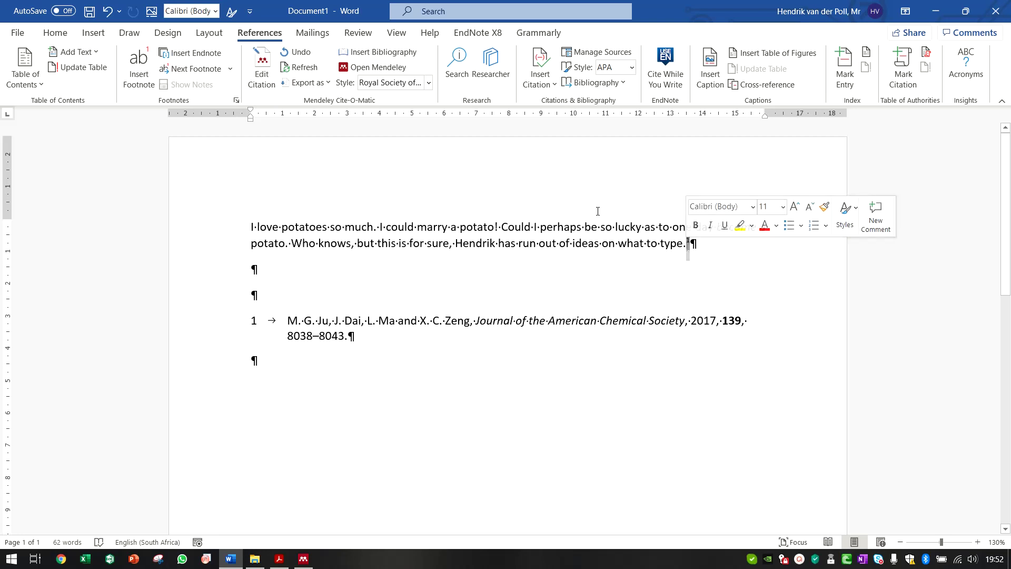
left_click(264, 72)
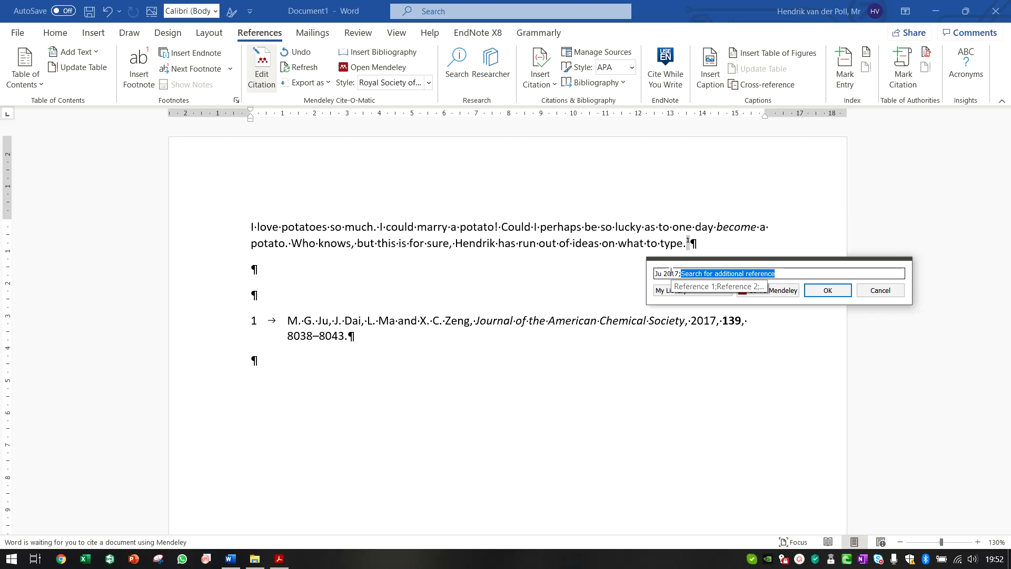
type("pero")
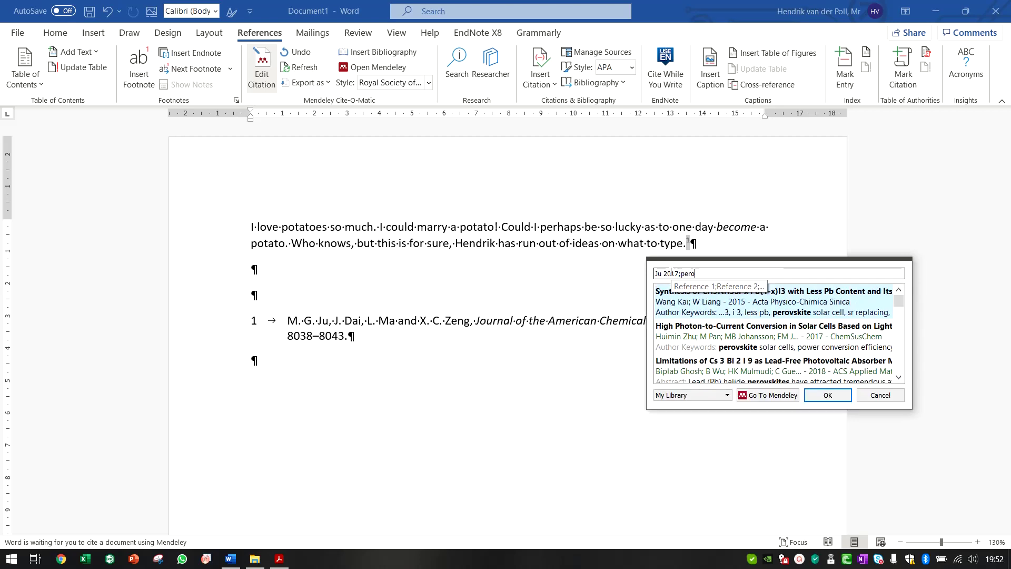
type("vskites")
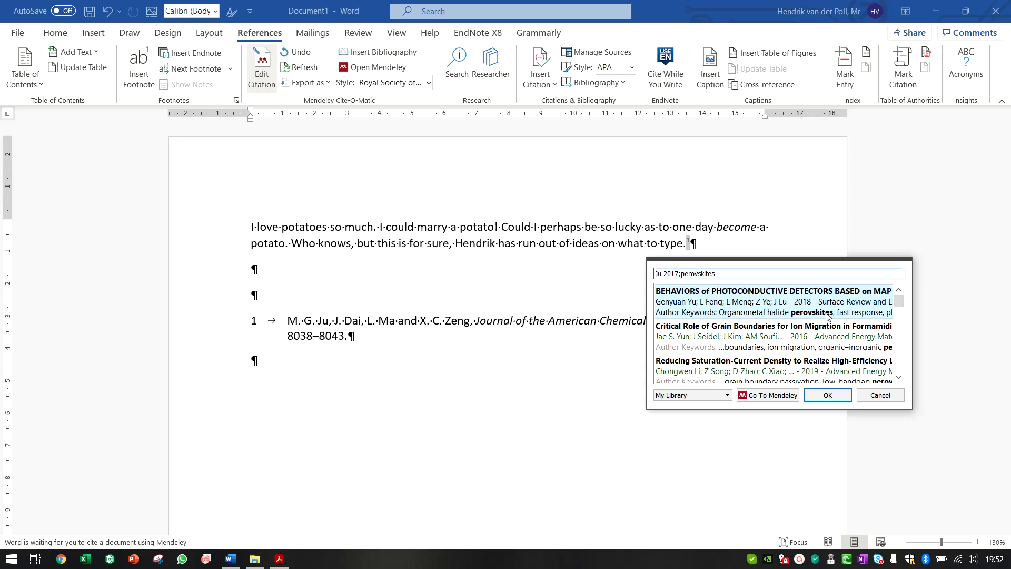
left_click(761, 335)
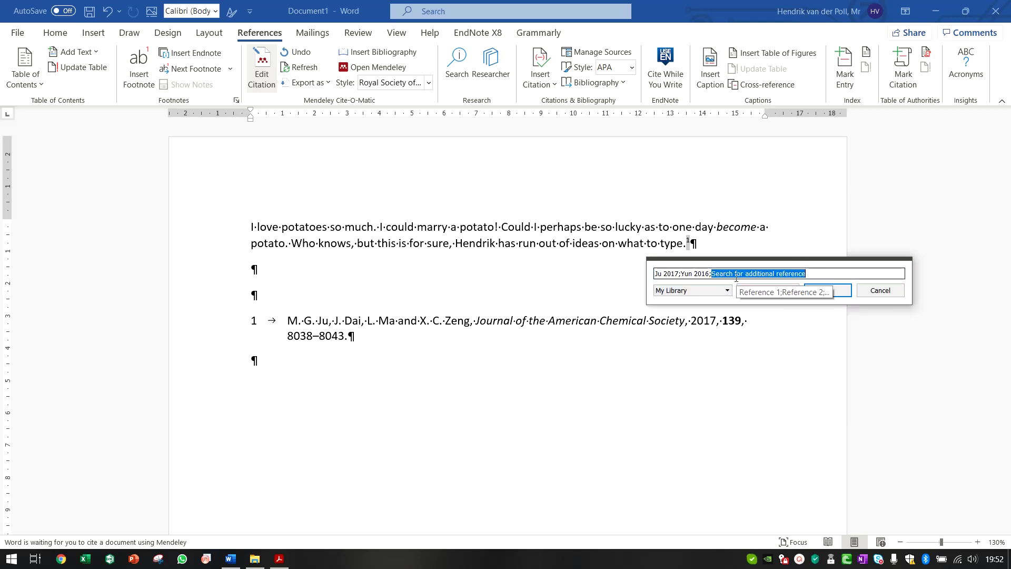
Step: Add the 2018 lead-free photovoltaic absorber article and the 2004 "Exact analytical solutions of the parameters of real solar cells" article, and apply the citation
type("perovs")
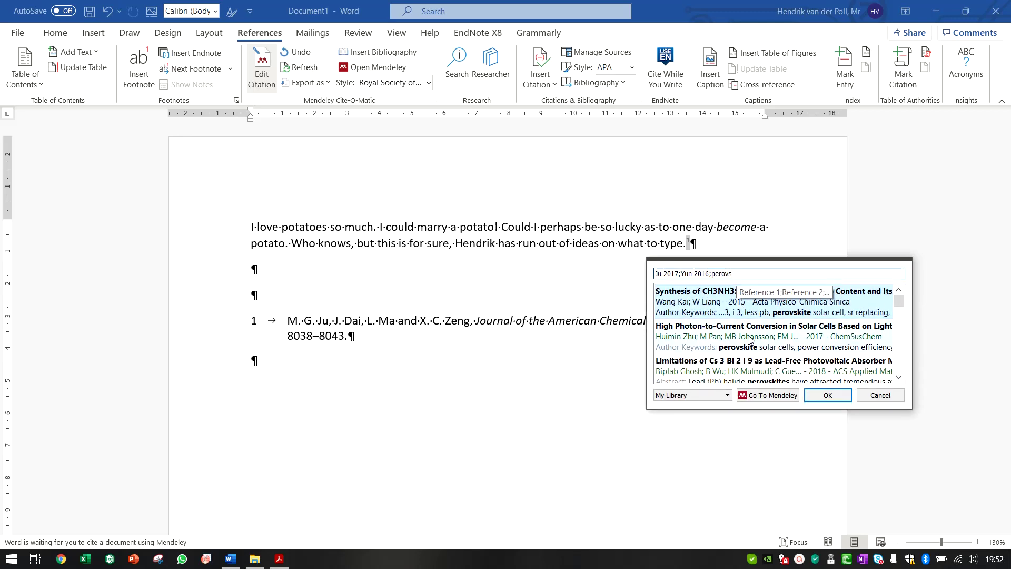
left_click(754, 368)
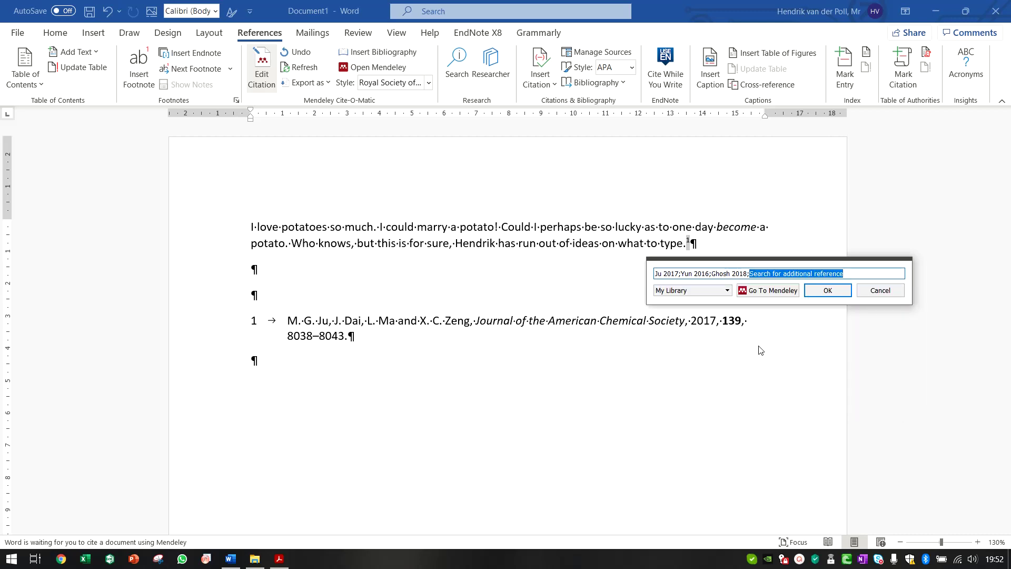
type("jain")
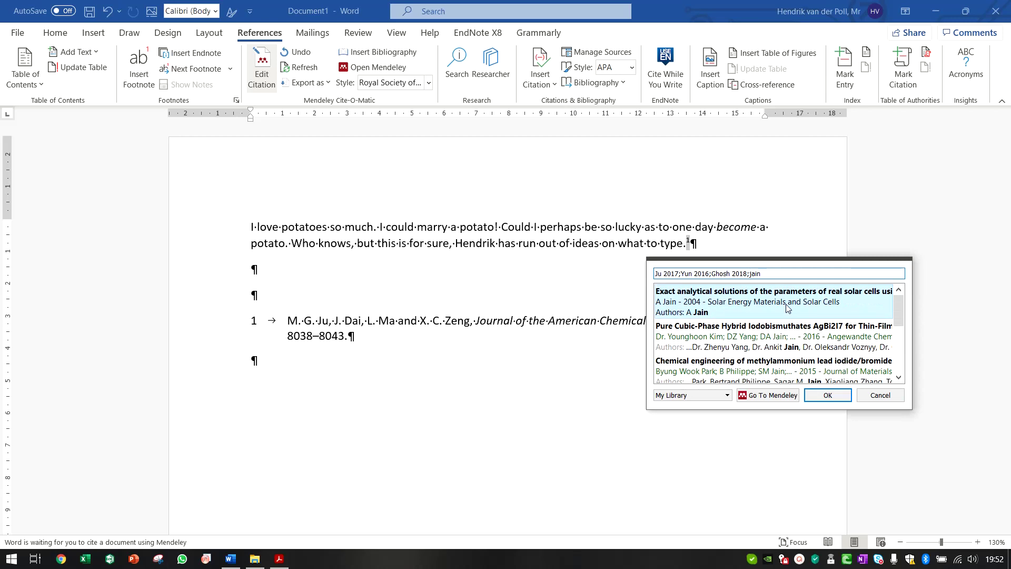
left_click(788, 308)
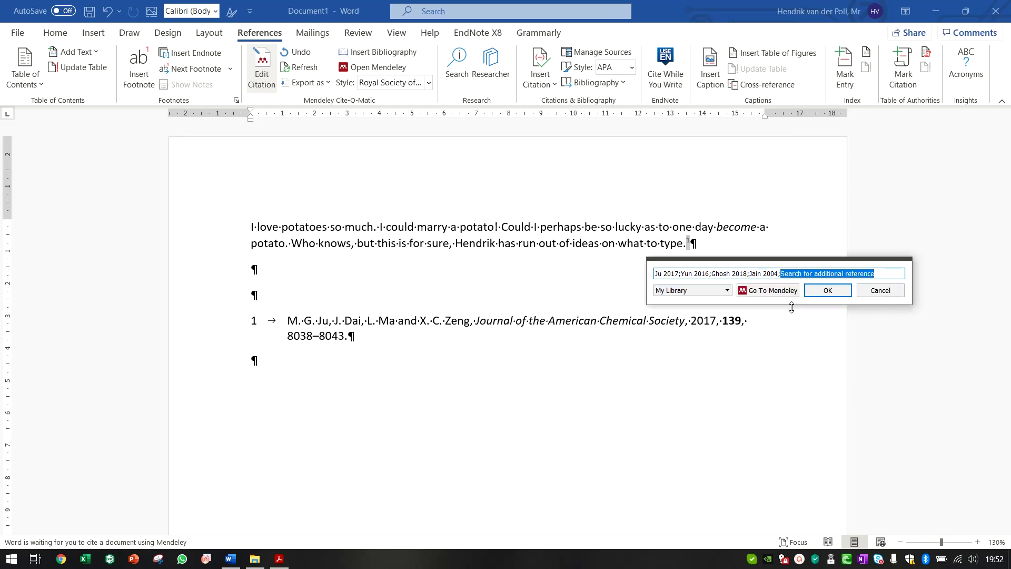
left_click(832, 293)
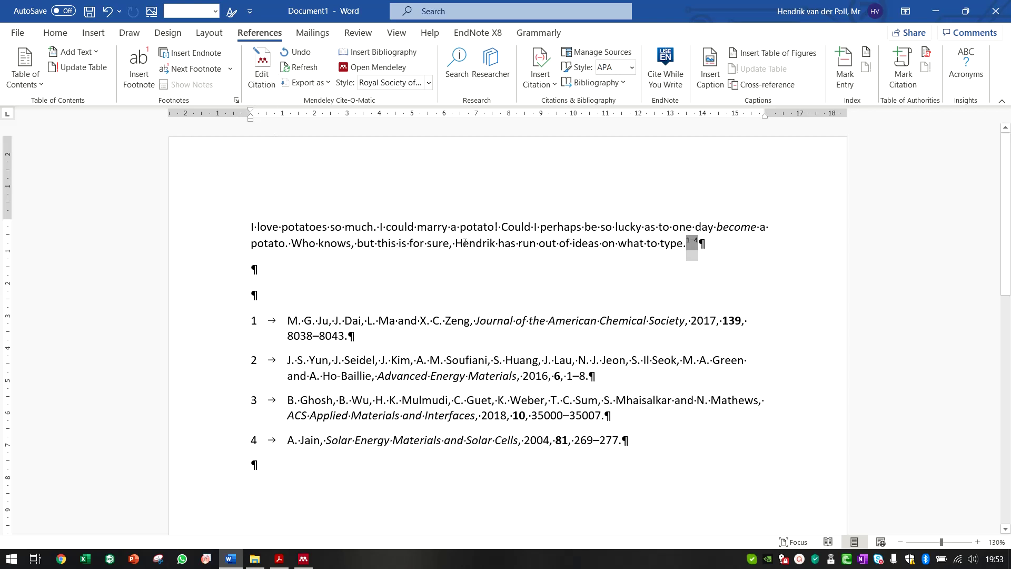
Step: Hide the formatting marks in the document
left_click(501, 286)
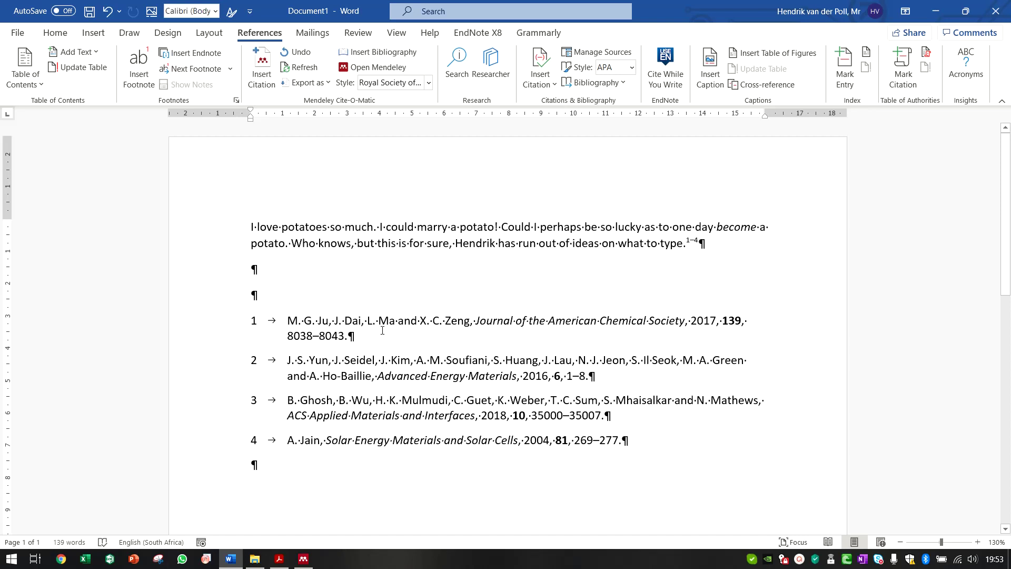
left_click(56, 33)
left_click(453, 62)
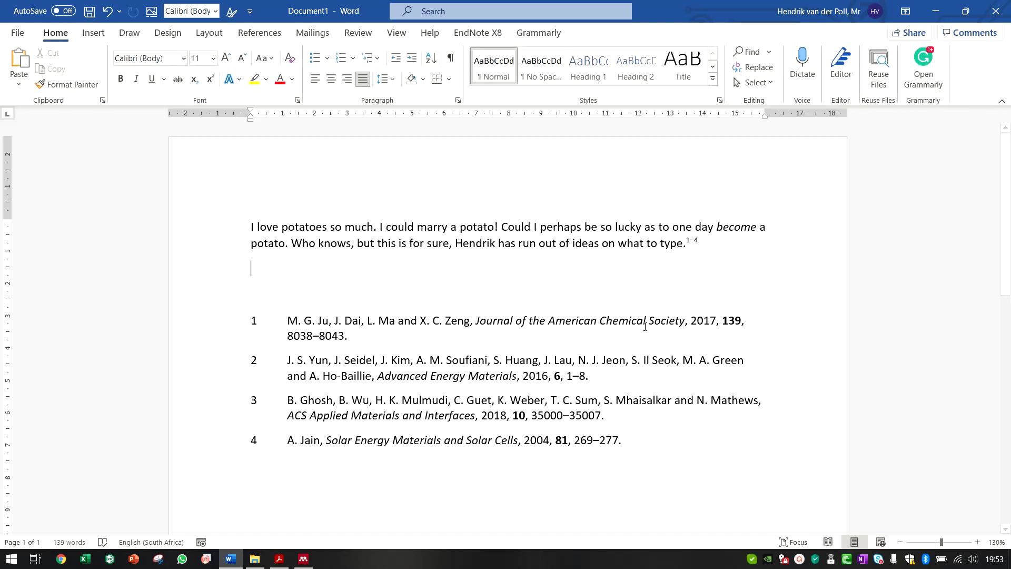
Step: Examine the page ranges, italics and punctuation of the bibliography entries, and show the formatting marks again
left_click(361, 332)
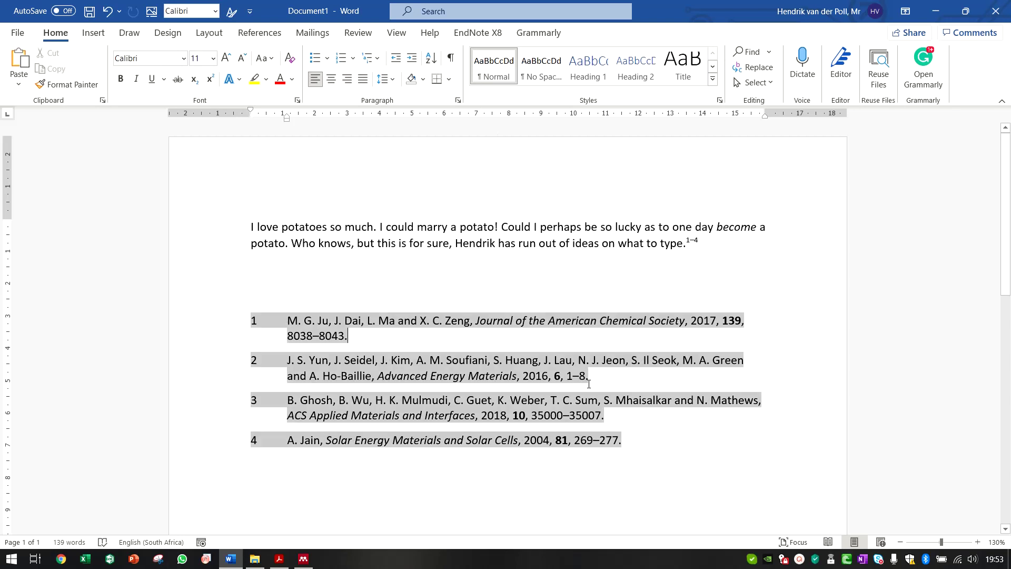
left_click(635, 427)
left_click(569, 439)
left_click(519, 413)
left_click(559, 381)
left_click(326, 336)
left_click(599, 440)
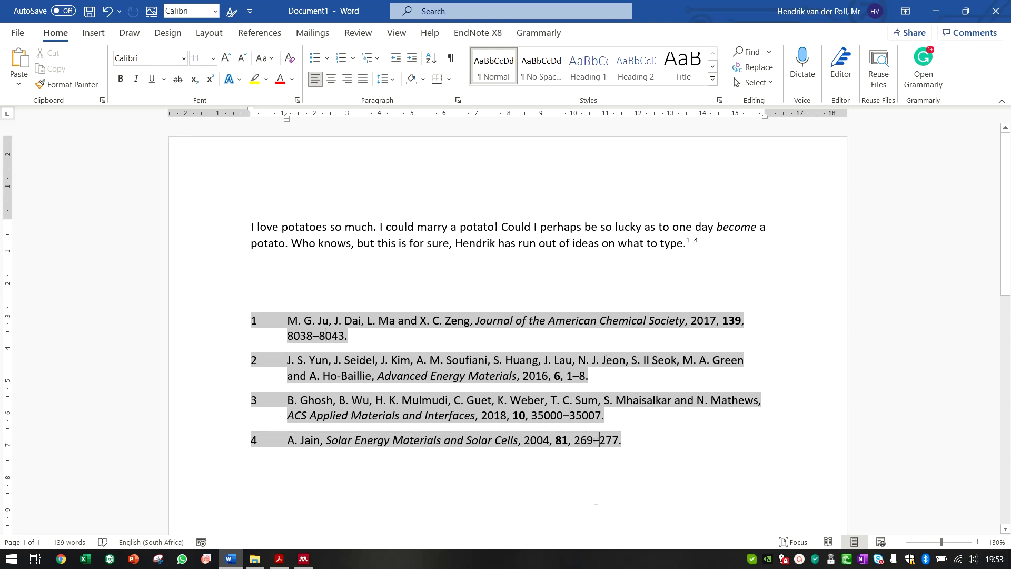
left_click(400, 441)
left_click(465, 375)
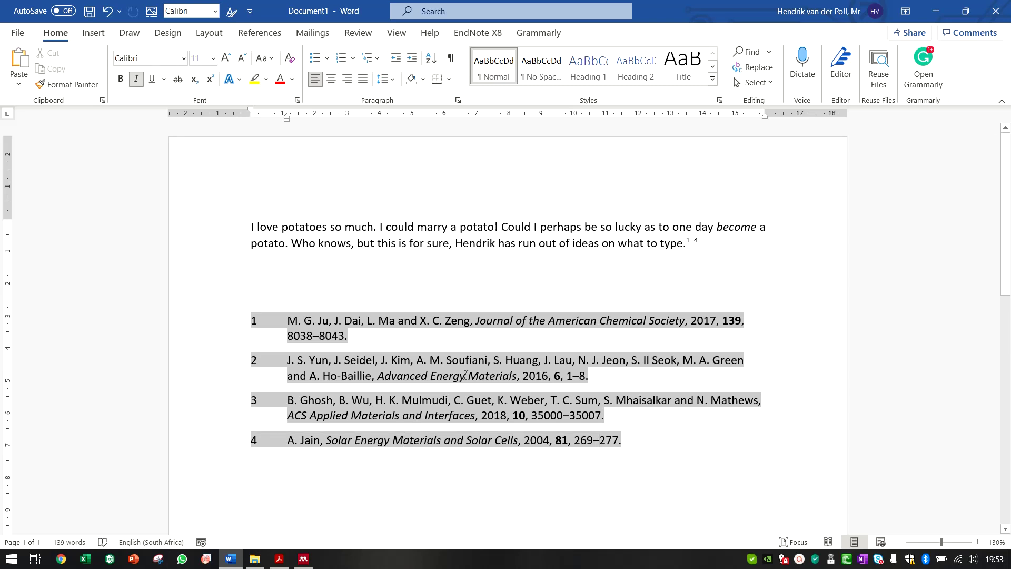
left_click(544, 344)
left_click(450, 58)
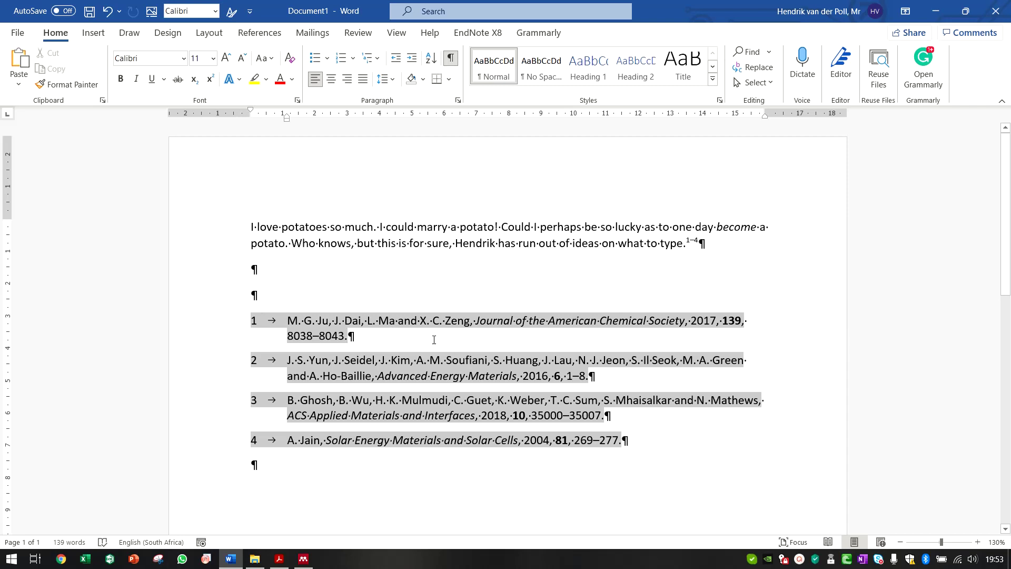
Step: Insert a Mendeley citation for the 2004 article "Exact analytical solutions of the parameters of real solar cells" after "I love potatoes so much."
left_click(316, 287)
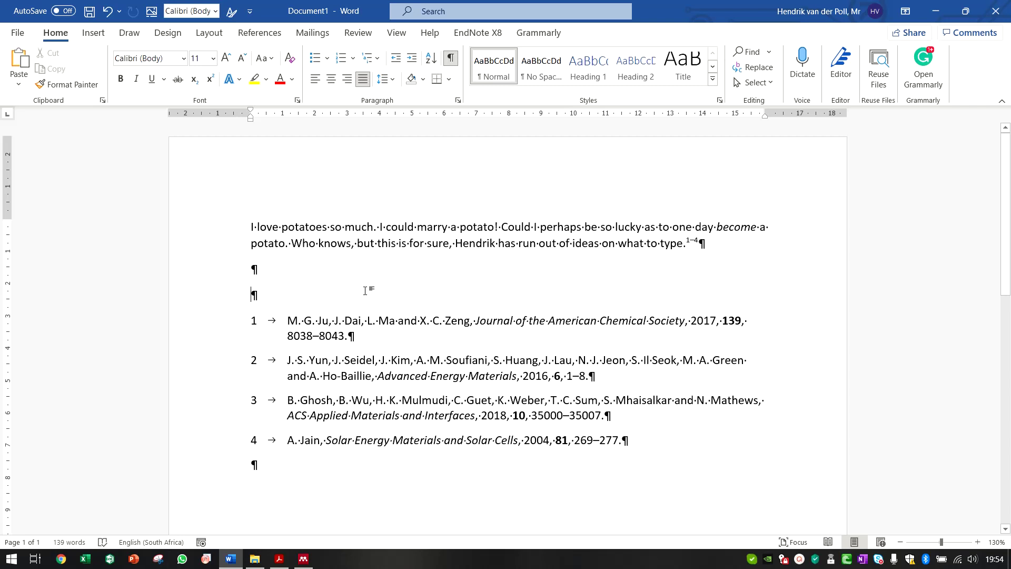
left_click(298, 271)
left_click(254, 39)
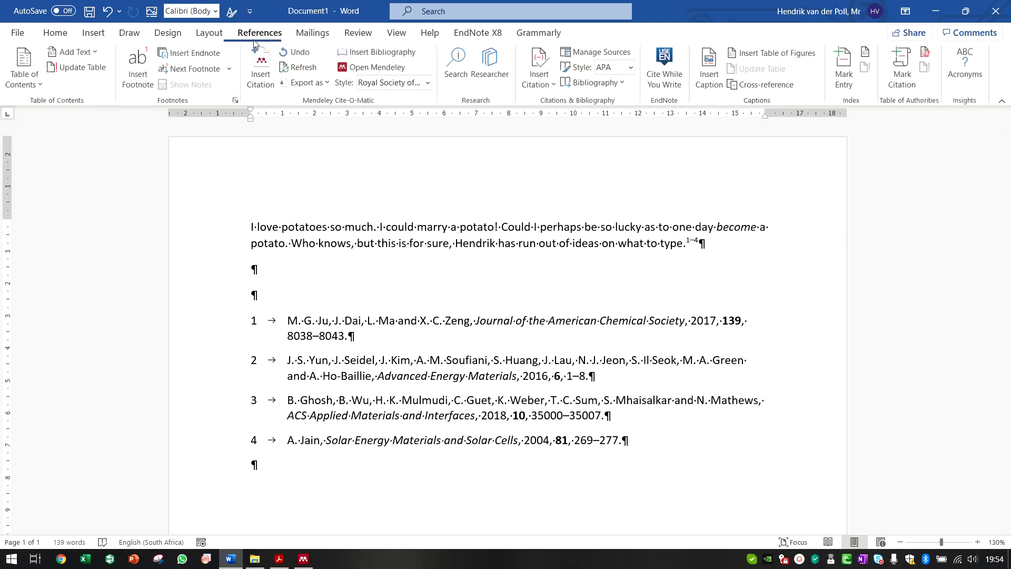
left_click(262, 84)
type("jain")
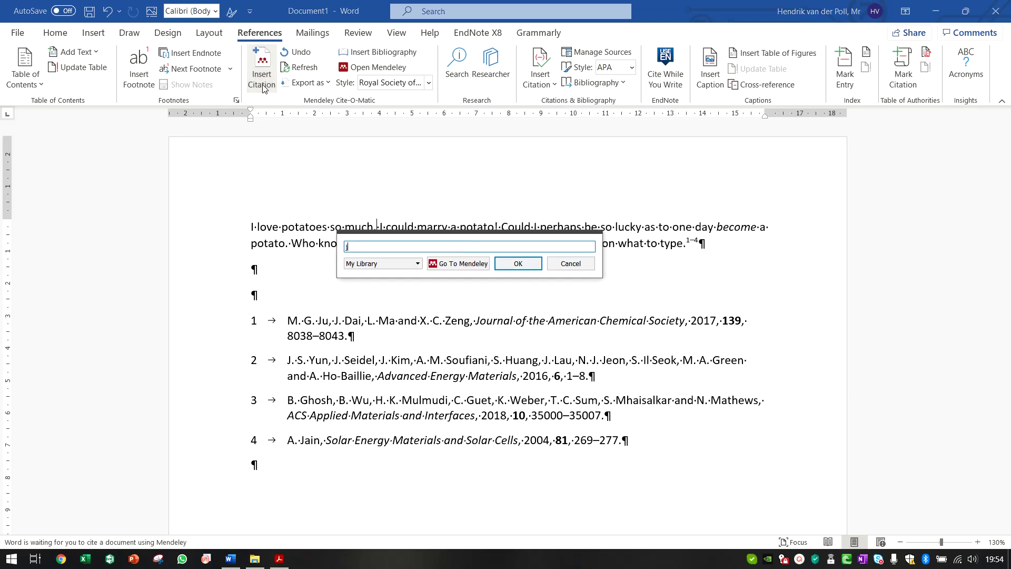
left_click(477, 271)
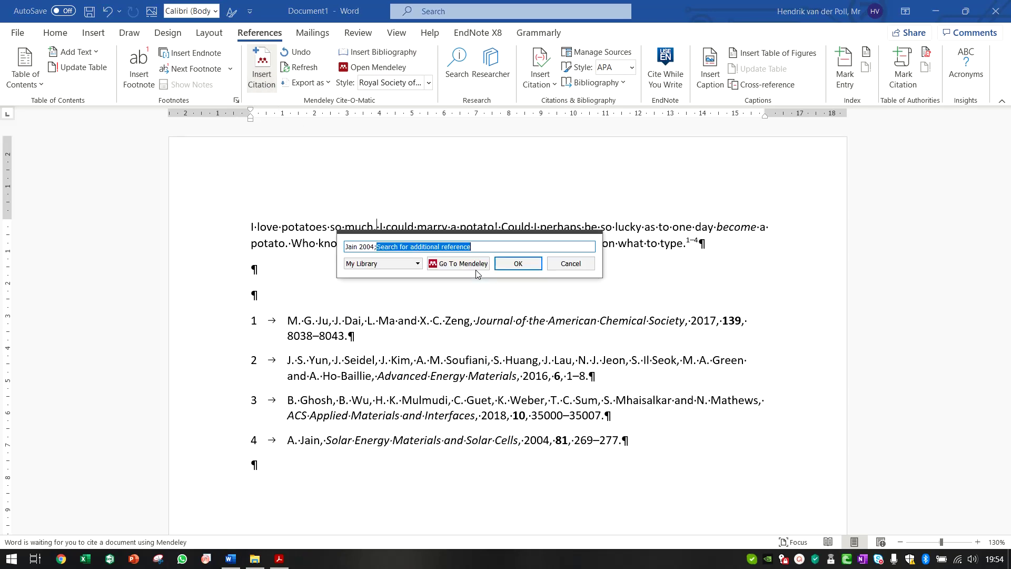
left_click(514, 263)
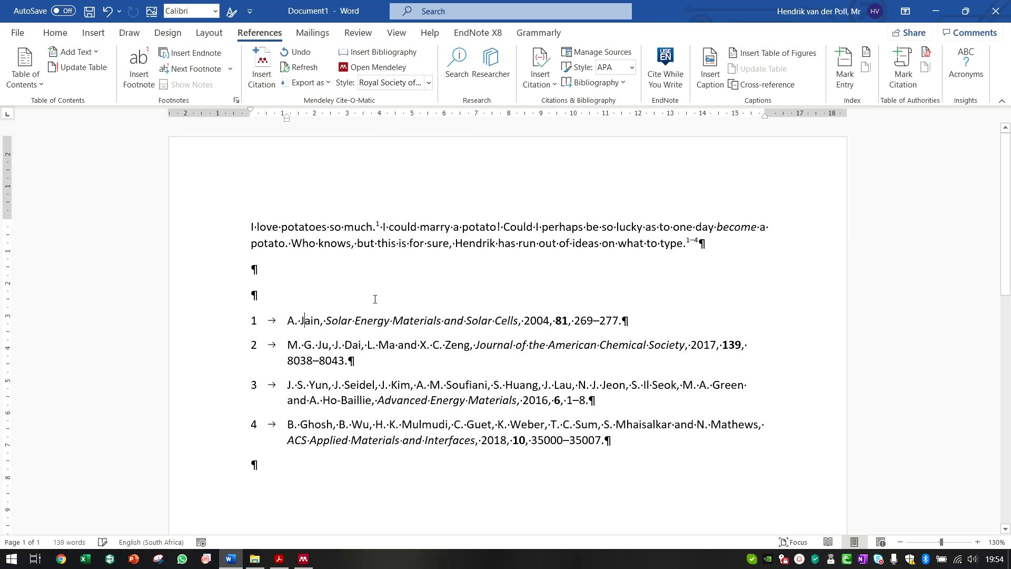
Step: Examine the numbering of the citation at the paragraph's end and the formatting of the first bibliography entry
left_click(697, 245)
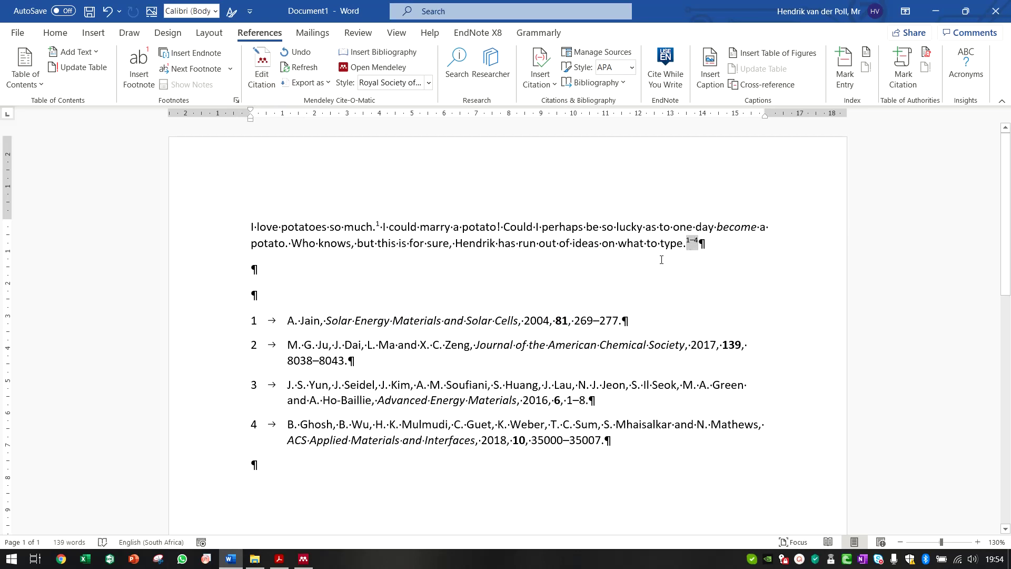
key("Right")
left_click(361, 266)
left_click(302, 320)
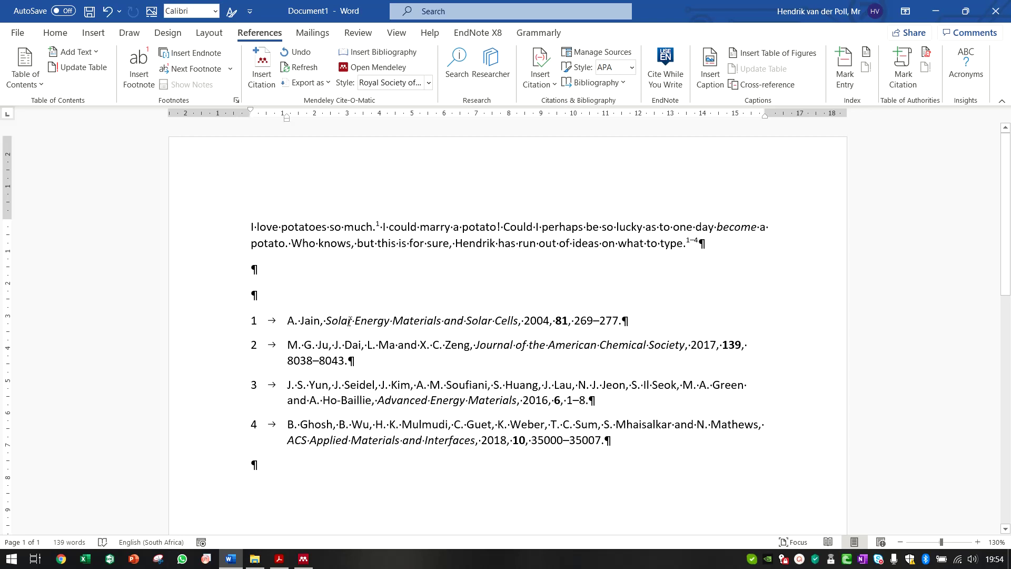
left_click(349, 321)
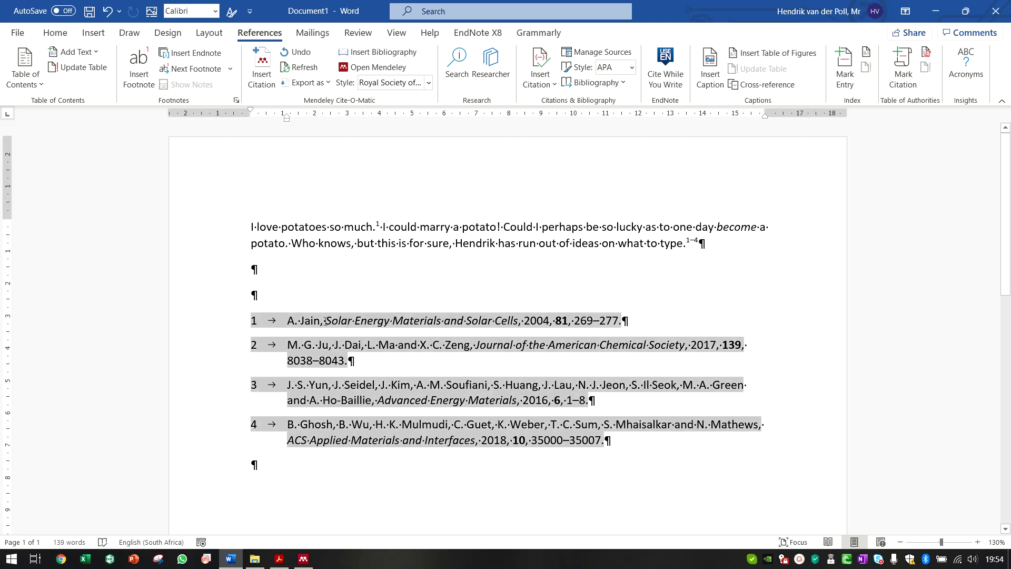
left_click(562, 321)
left_click(599, 325)
Step: Add a paragraph above the bibliography reading "H-H and H–H", with a hyphen in the first pair and an en dash in the second
left_click(403, 282)
key("Return")
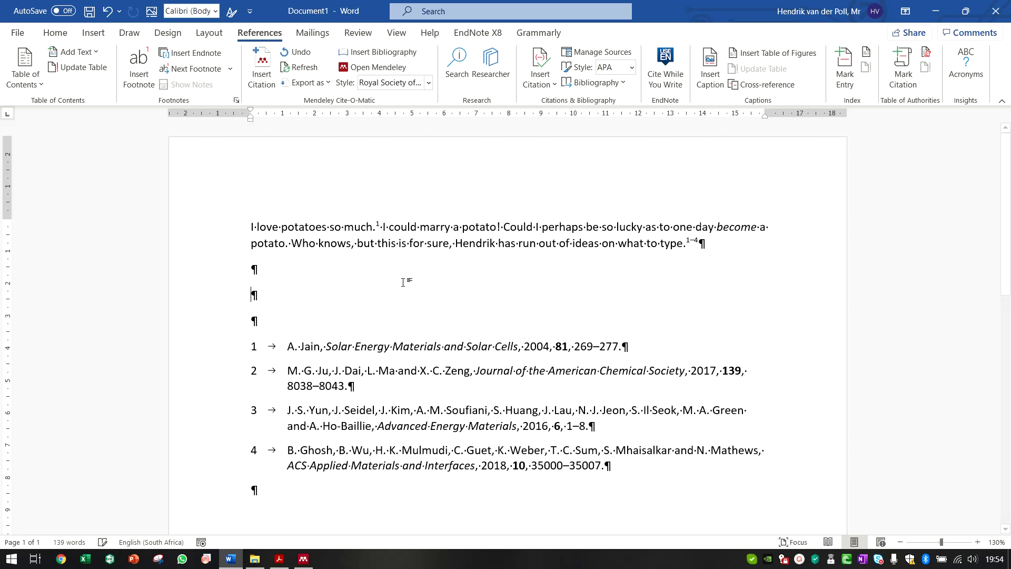
type("-")
key("BackSpace")
key("BackSpace")
type("H-H and H–H")
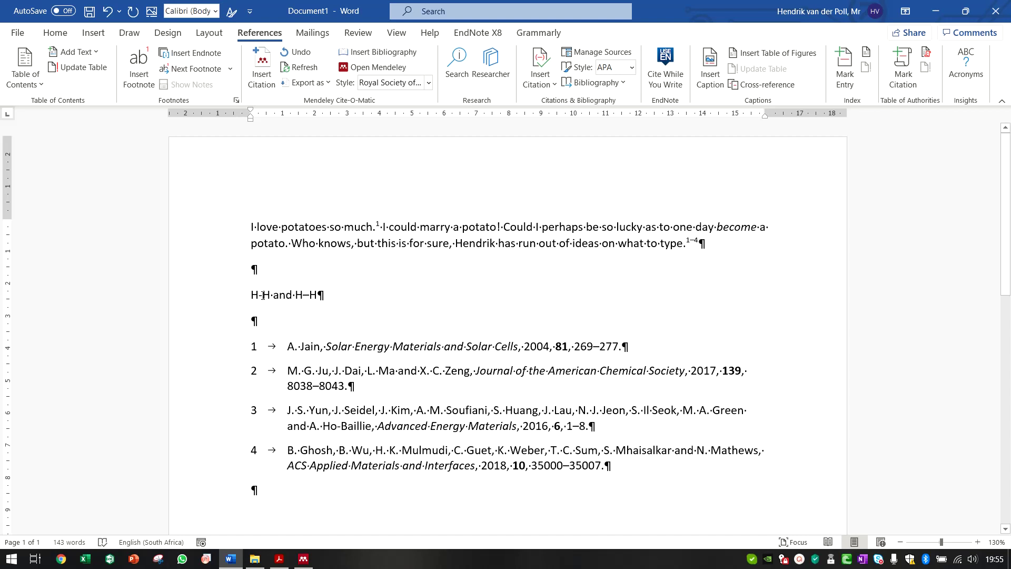
Step: Compare the hyphen and en dash in the sample line with the dashes in the bibliography's page ranges
key("Left")
left_click(304, 321)
double_click(307, 297)
double_click(267, 297)
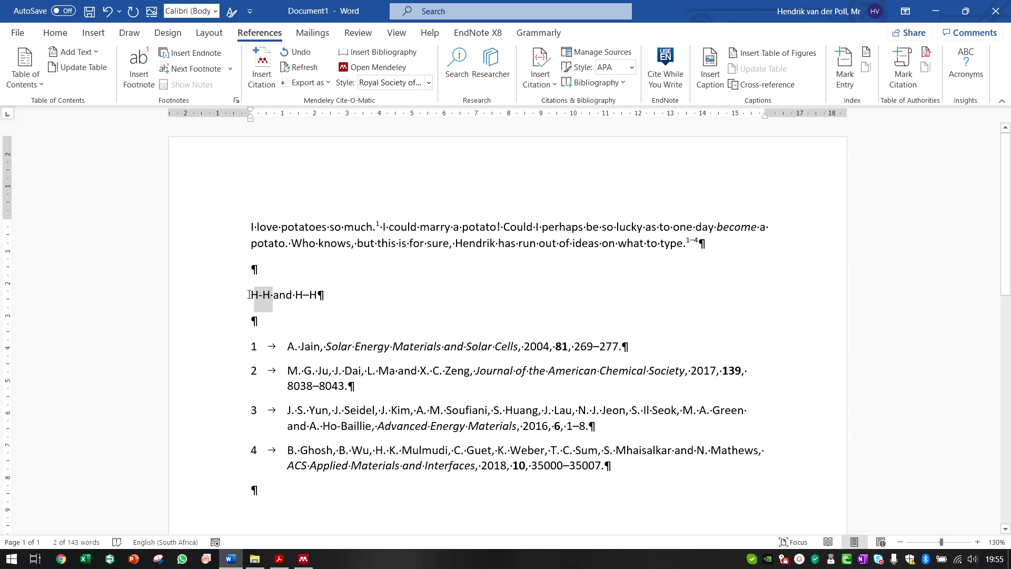
left_click(266, 327)
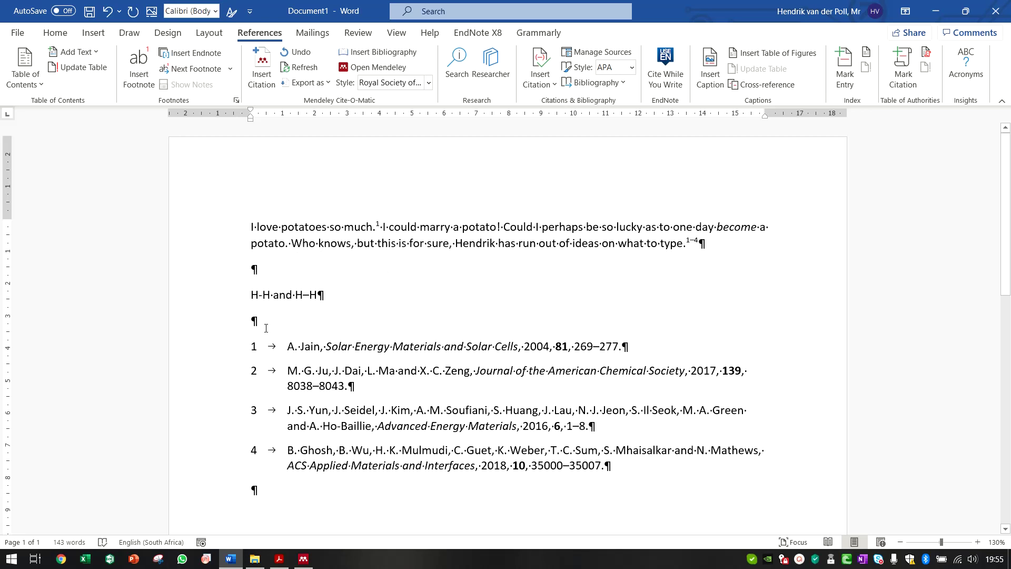
left_click(605, 354)
left_click(315, 387)
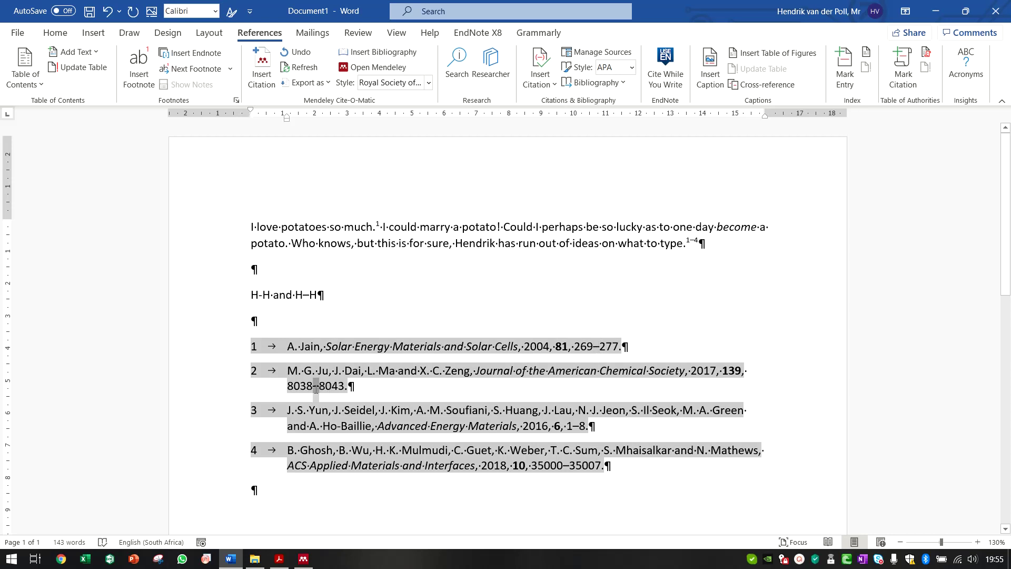
double_click(576, 431)
left_click(420, 492)
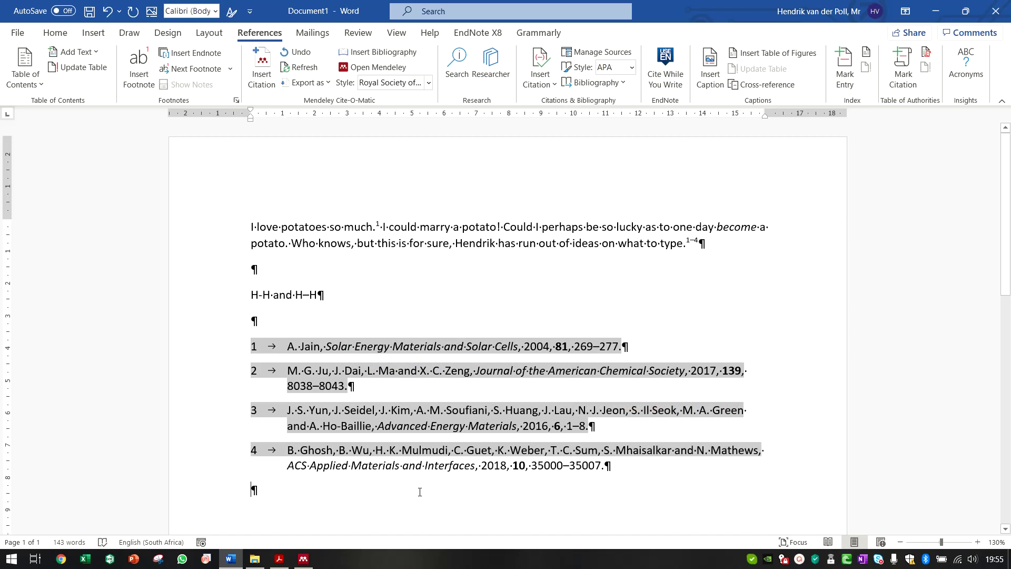
Step: Check the volume number in the first bibliography entry and switch to Mendeley Desktop
left_click(395, 392)
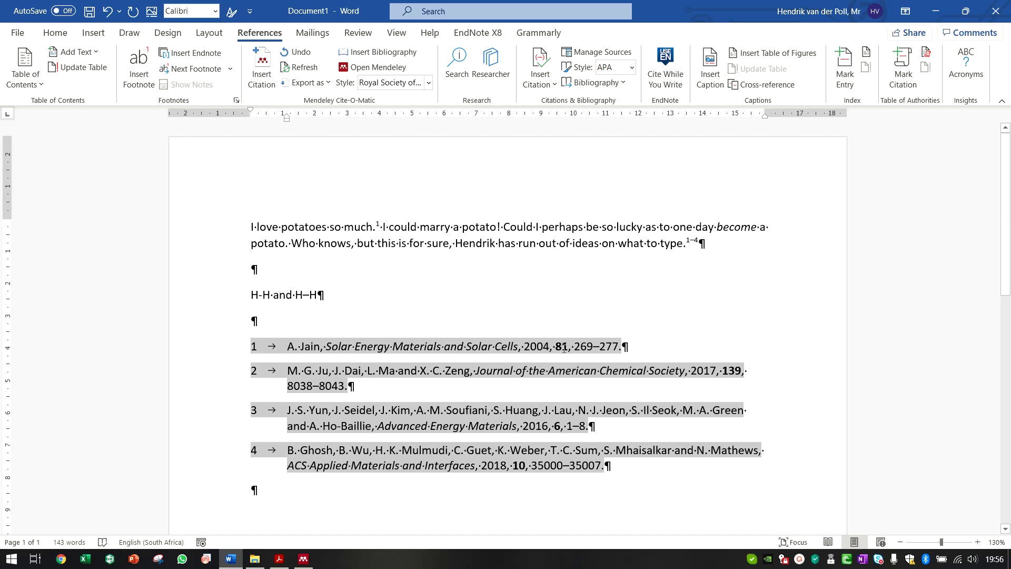
left_click(562, 348)
key("alt+Tab")
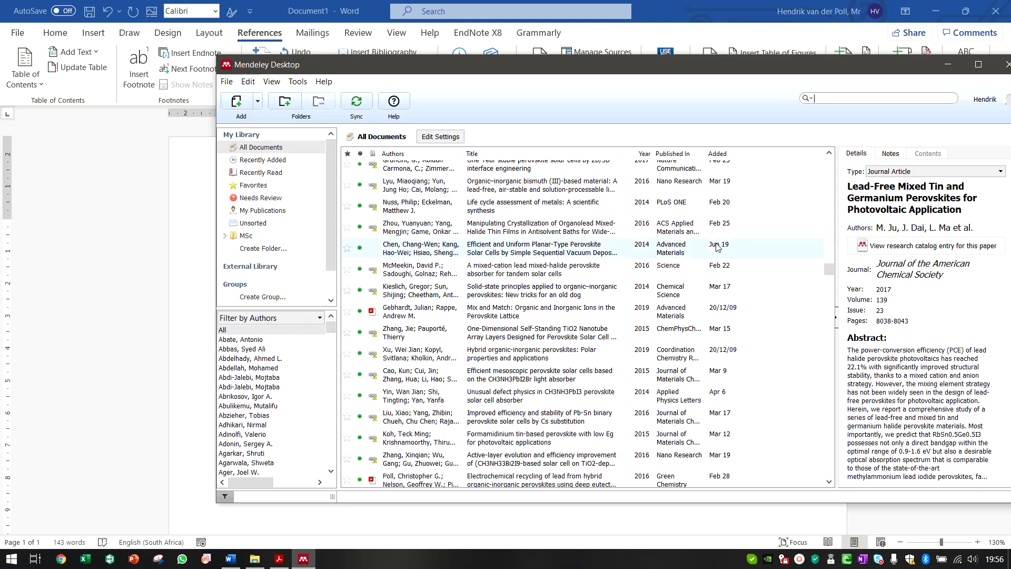
Step: Set the issue of the "Lead-Free Mixed Tin and Germanium Perovskites" article to 20 in Mendeley Desktop and refresh the citations in Word
left_click_drag(831, 72, 690, 74)
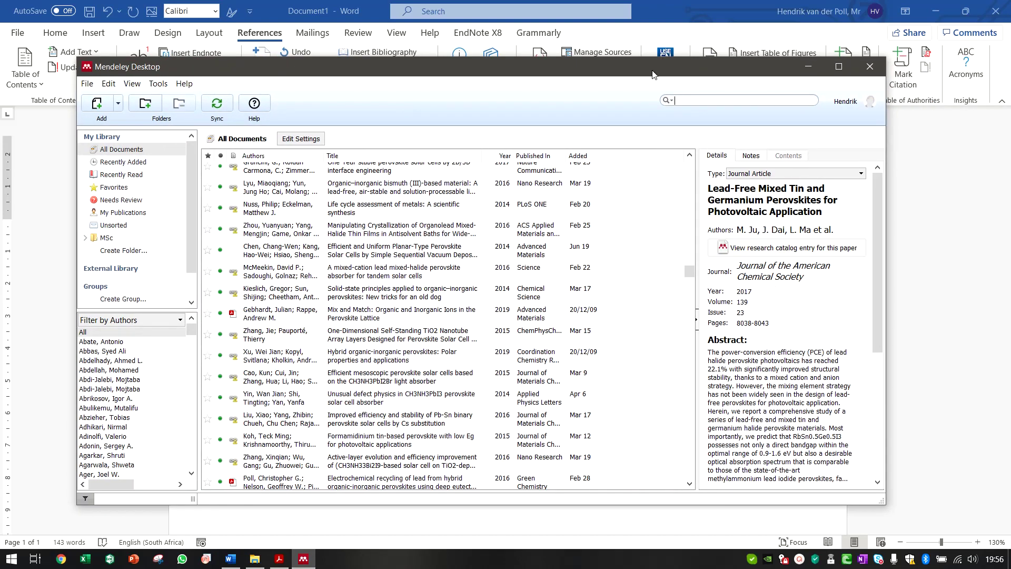
left_click_drag(657, 73, 601, 457)
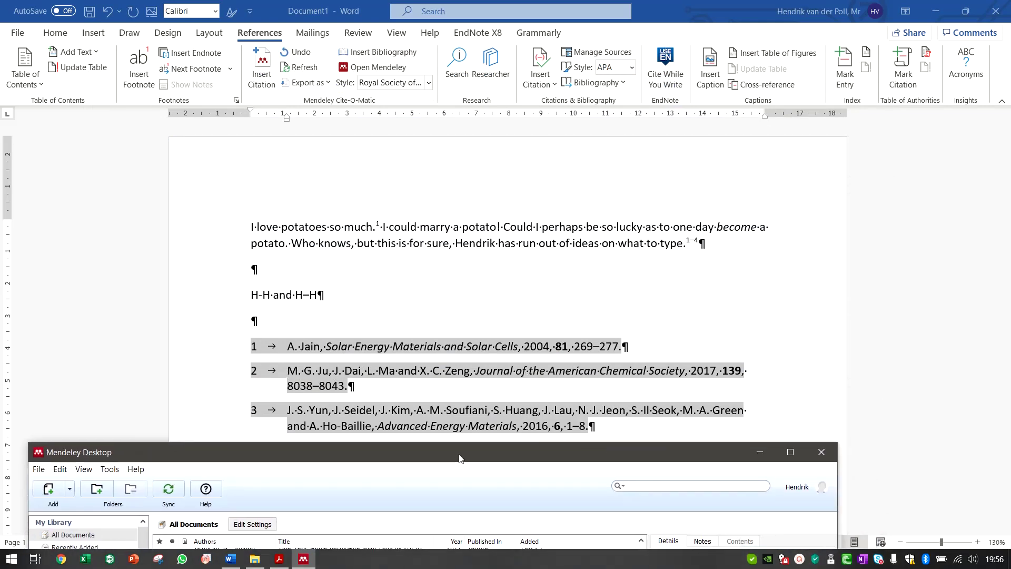
left_click_drag(459, 459, 466, 79)
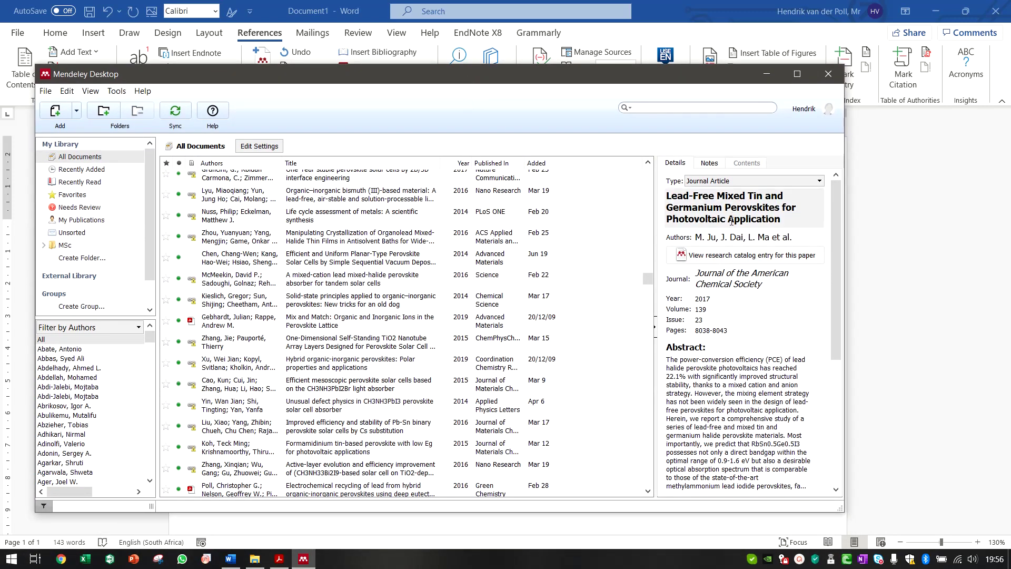
left_click(715, 324)
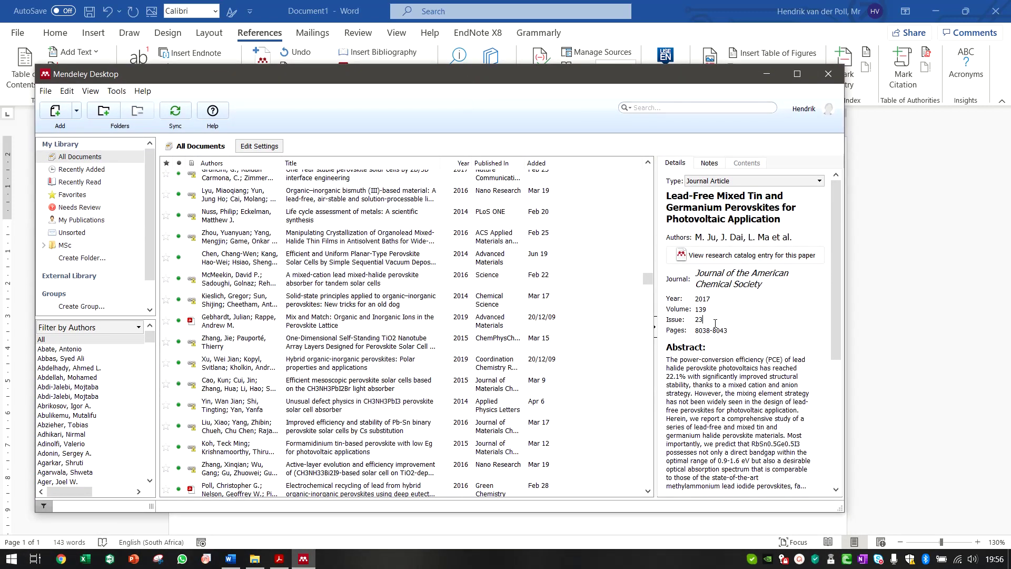
key("BackSpace")
type("0")
key("alt+Tab")
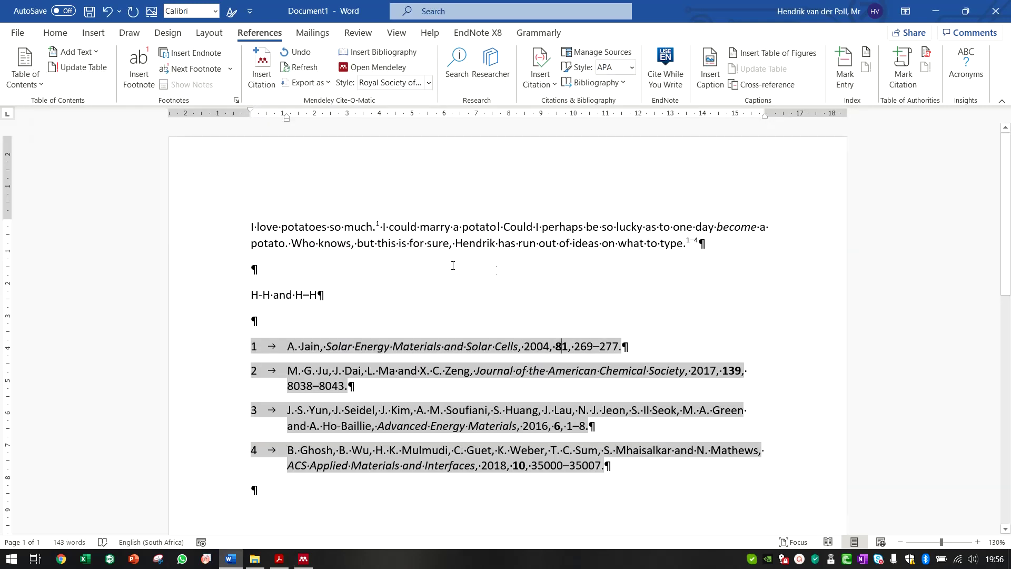
left_click(310, 72)
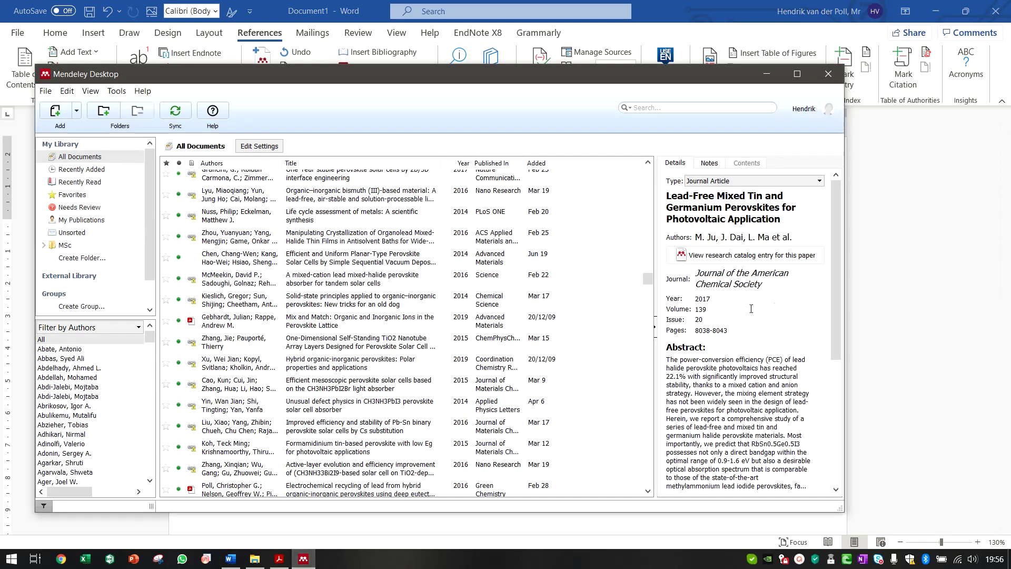
Step: Set the article's issue to 23 and volume to 145 in Mendeley Desktop, and refresh the bibliography in Word
left_click(725, 304)
key("BackSpace")
type("45")
left_click(925, 306)
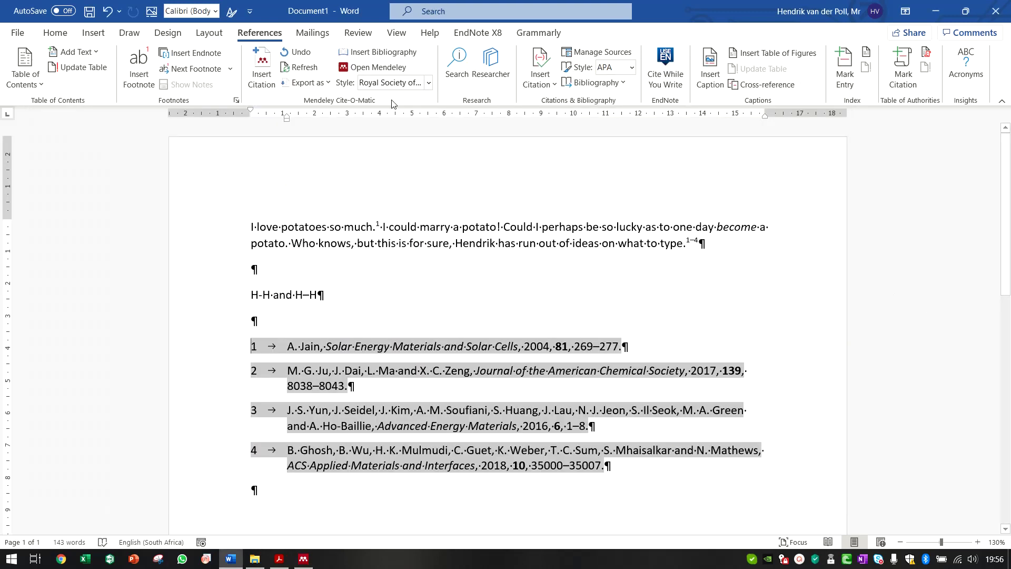
left_click(312, 71)
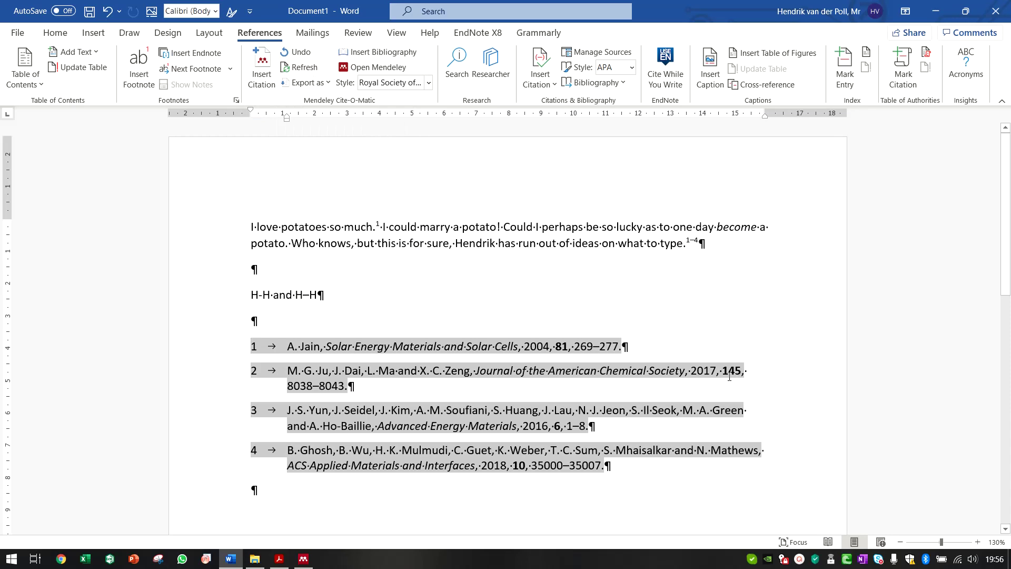
Step: Restore the article's volume to 139 in Mendeley Desktop and refresh the bibliography in Word
left_click(304, 558)
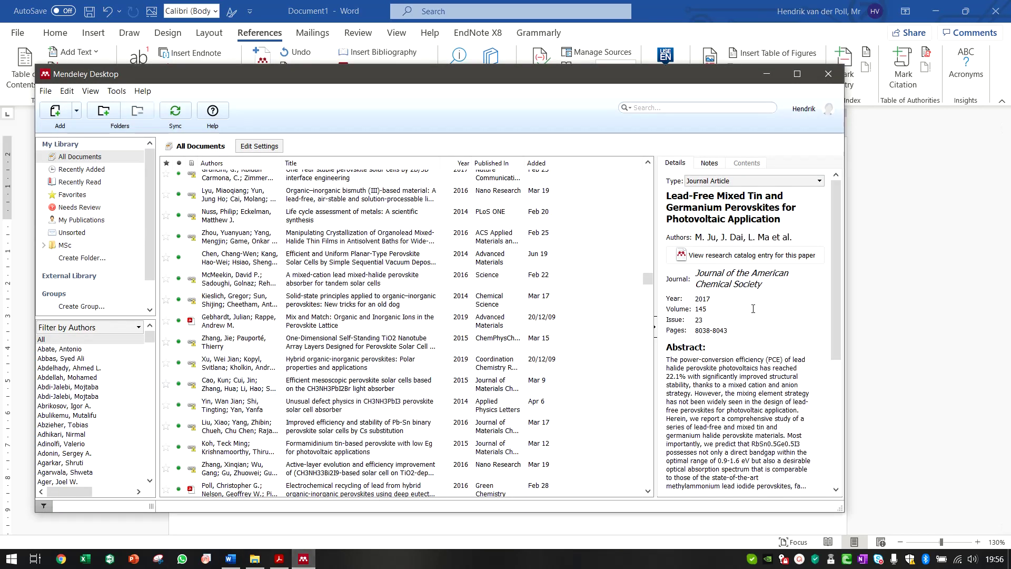
key("BackSpace")
key("BackSpace")
type("39")
left_click(940, 342)
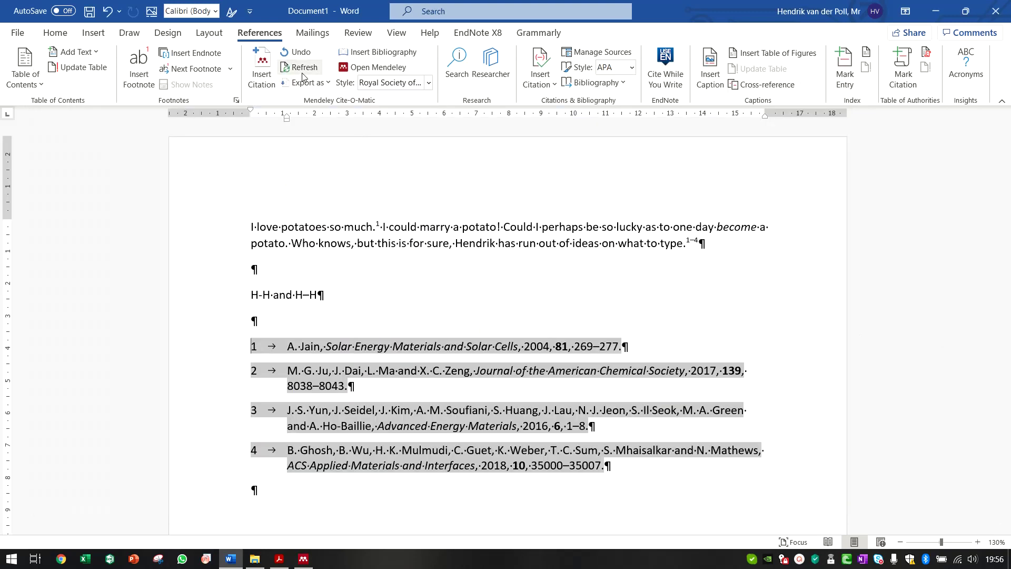
left_click(431, 380)
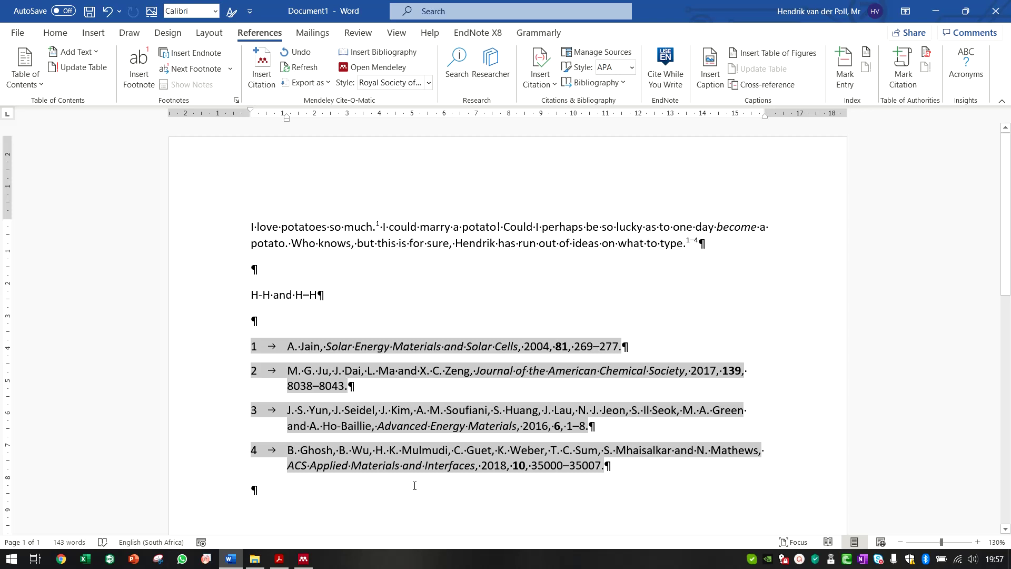
Step: Switch to Acrobat Reader to view the opening pages of the CMY 382 Practical Guide, and return to the Word document
left_click(279, 558)
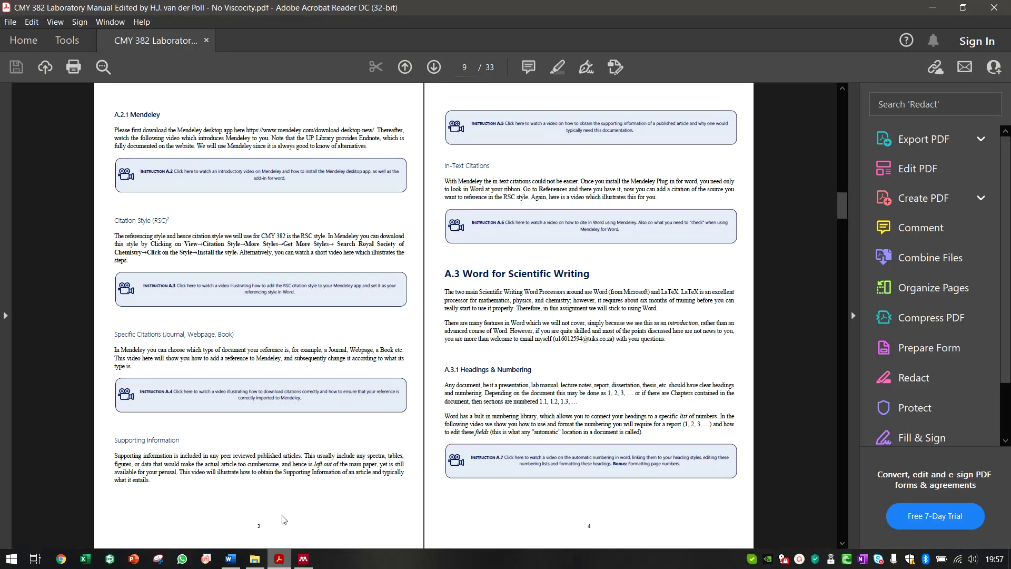
scroll(282, 481, "up", 3)
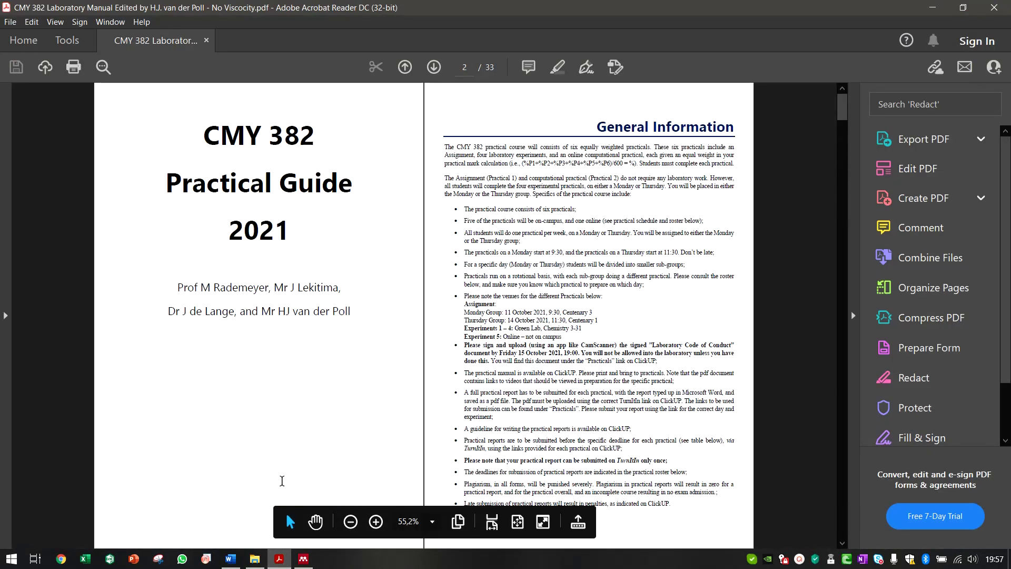
left_click(232, 558)
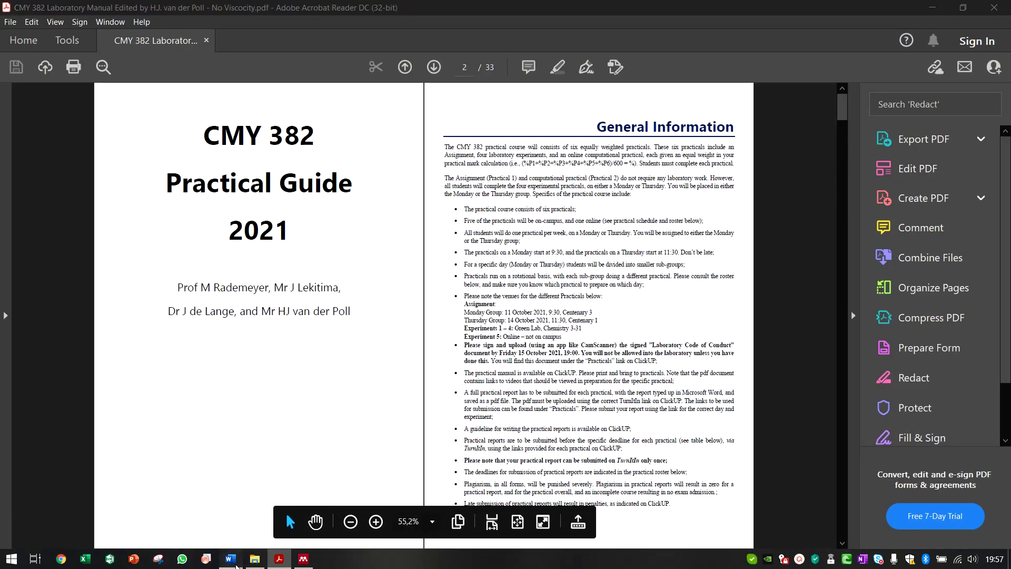
left_click(267, 483)
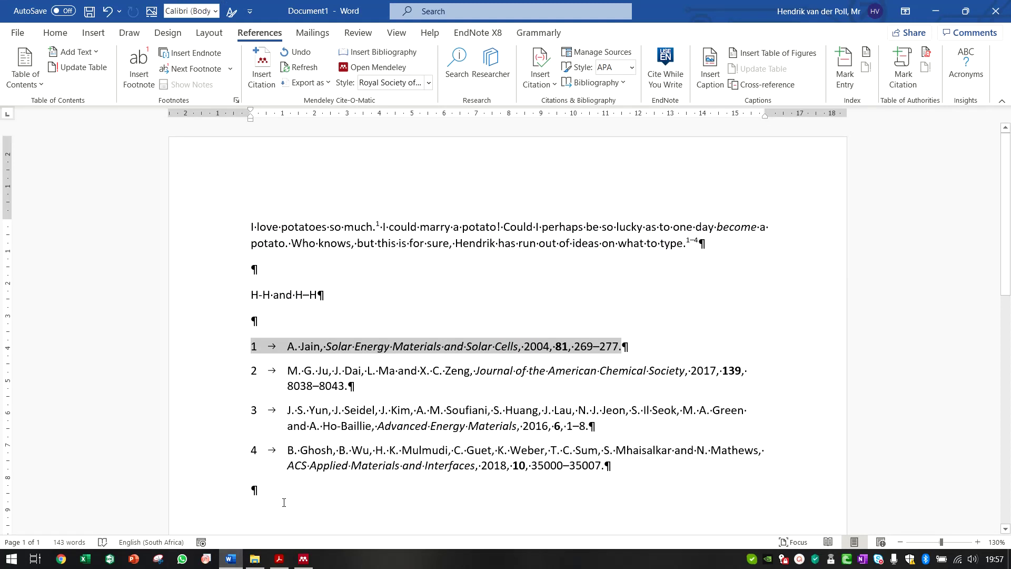